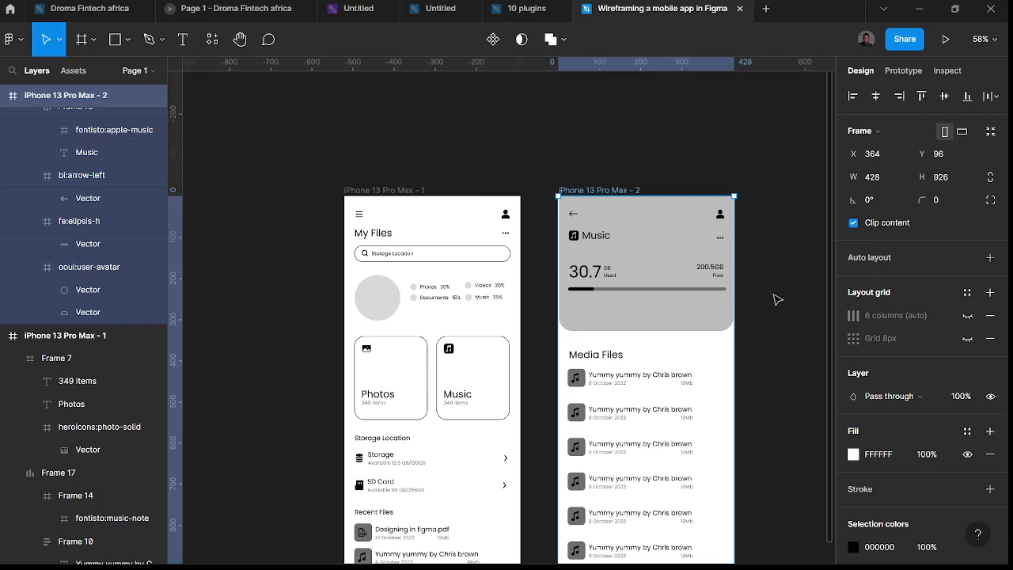
- Examine the My Files and Music wireframe screens, including their cards, storage entries and file lists
scroll(785, 300, "down", 2)
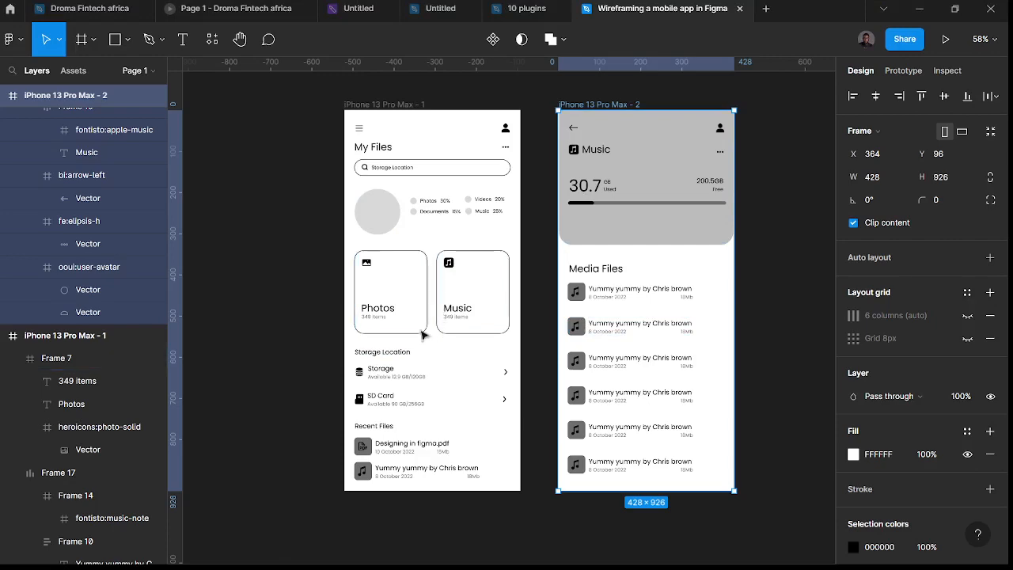
scroll(422, 336, "up", 5)
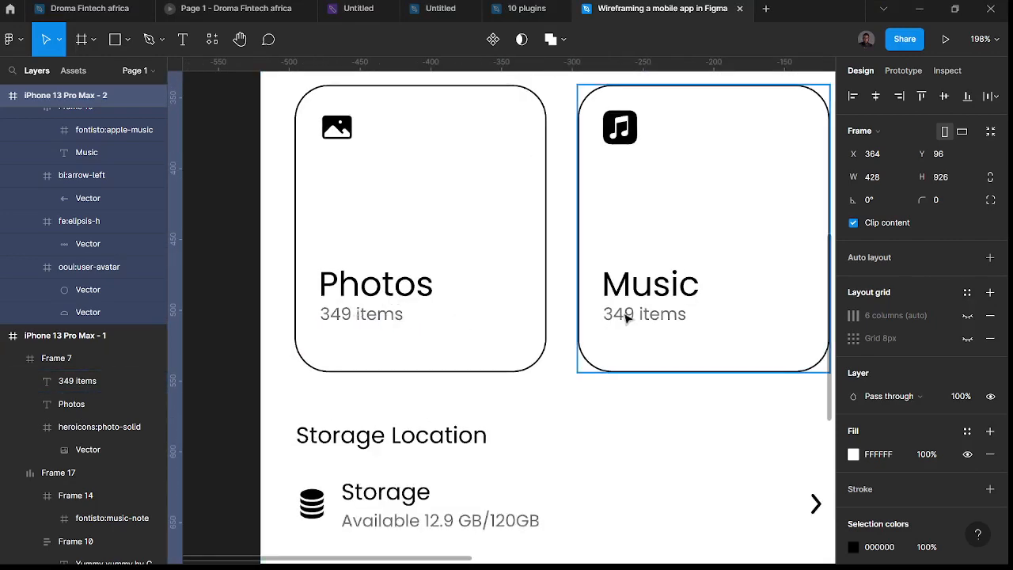
scroll(626, 317, "down", 5)
scroll(539, 213, "right", 5)
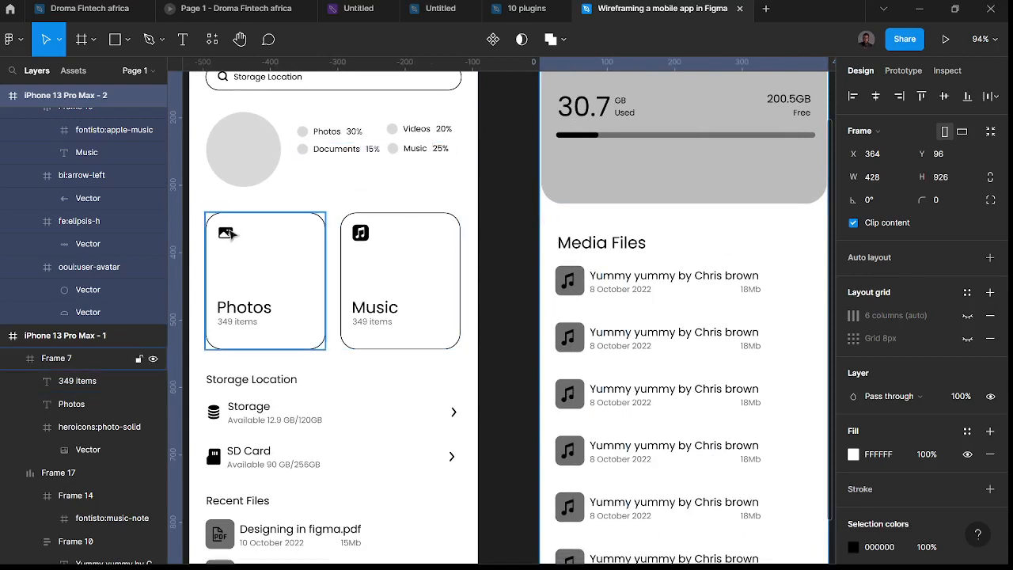
scroll(335, 283, "down", 3)
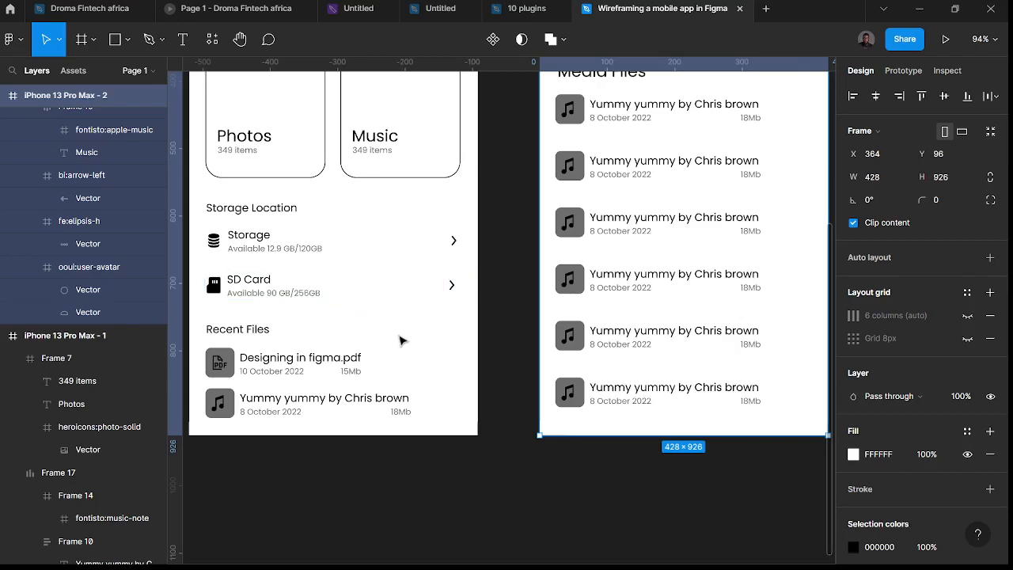
scroll(446, 415, "up", 2)
scroll(498, 411, "down", 5)
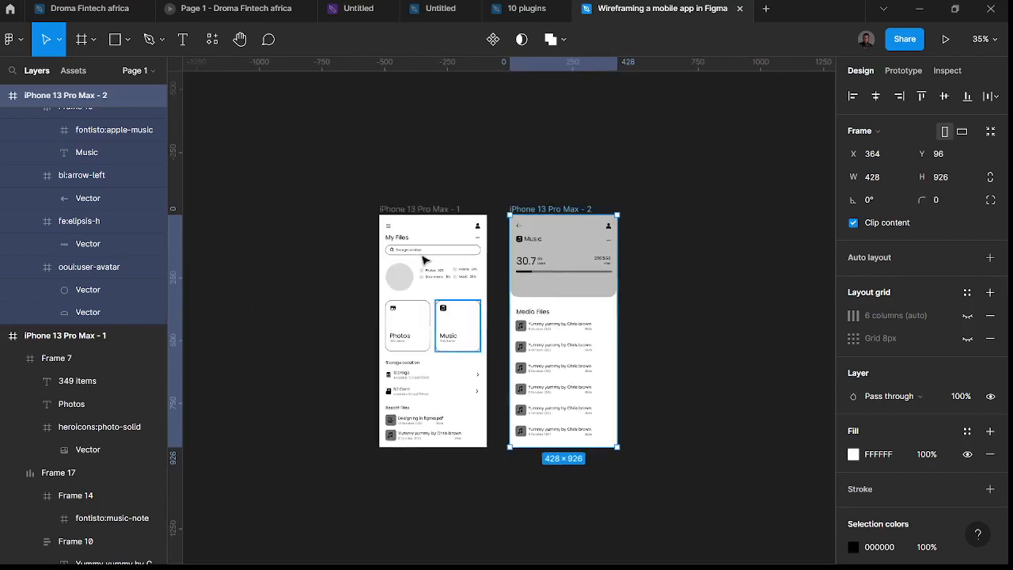
scroll(412, 237, "up", 3)
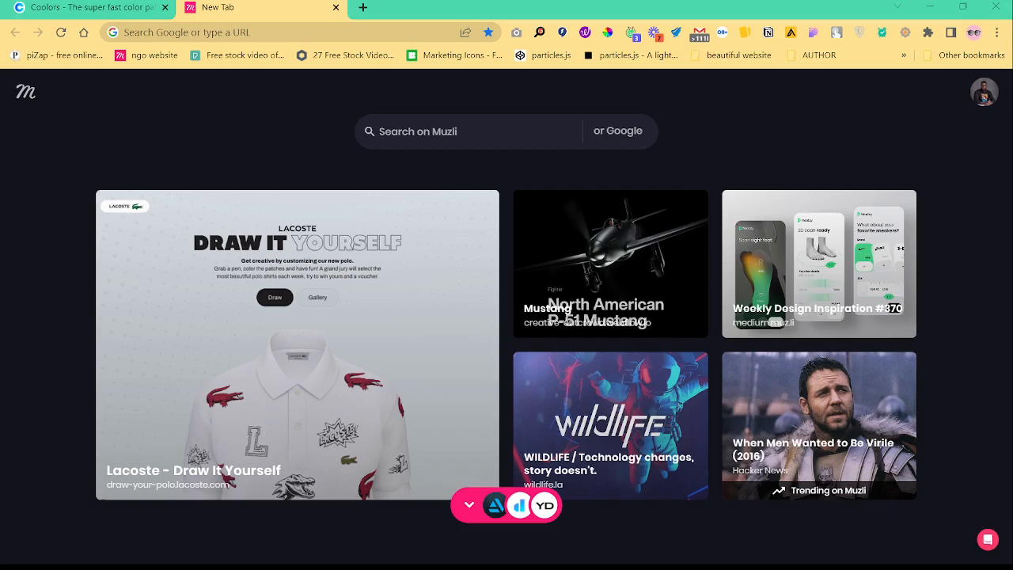
- Switch to Coolors in the browser, start its palette generator and generate several new random palettes
left_click(87, 7)
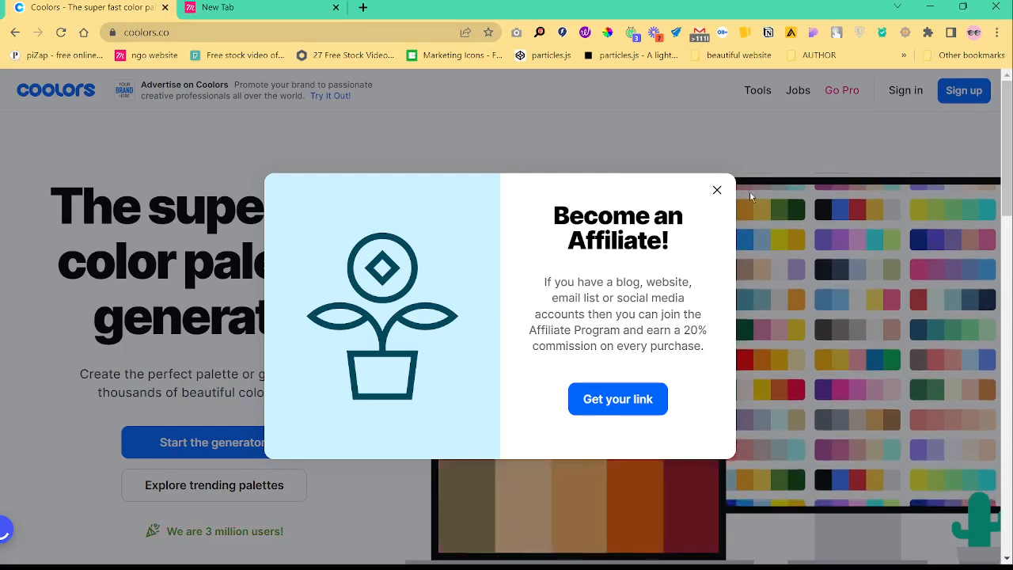
left_click(718, 190)
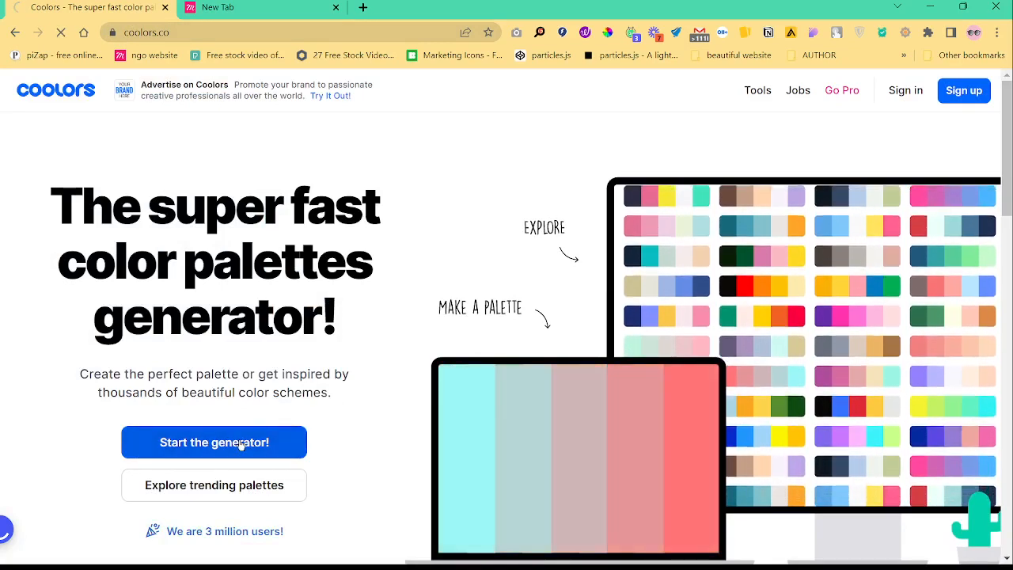
left_click(241, 444)
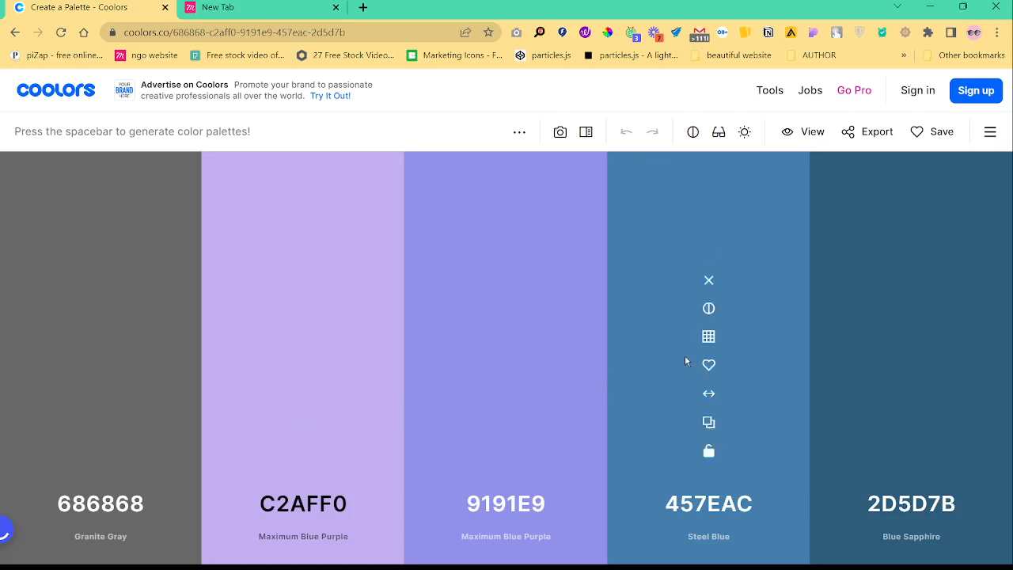
key("space")
key("space")
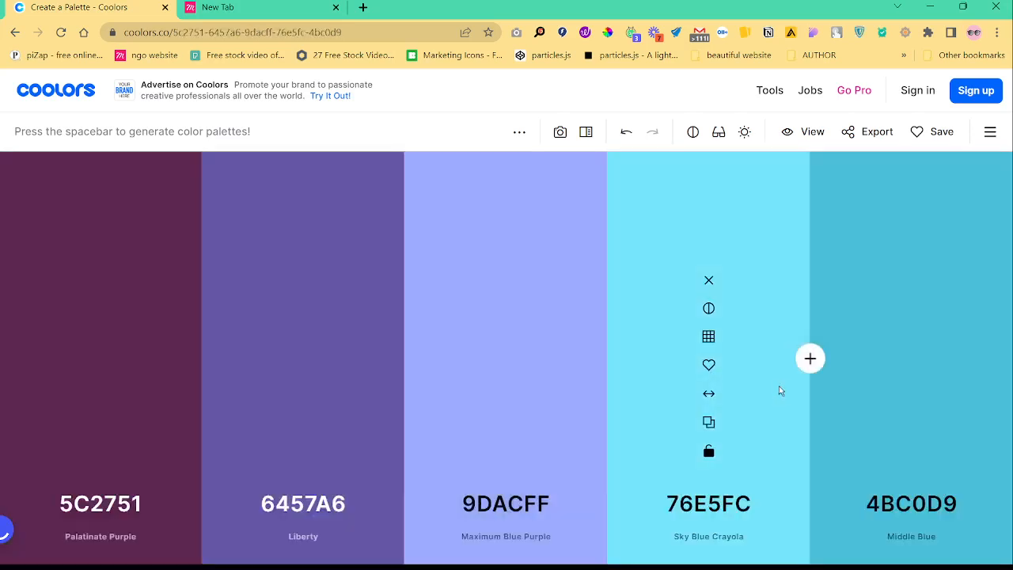
key("space")
key("space")
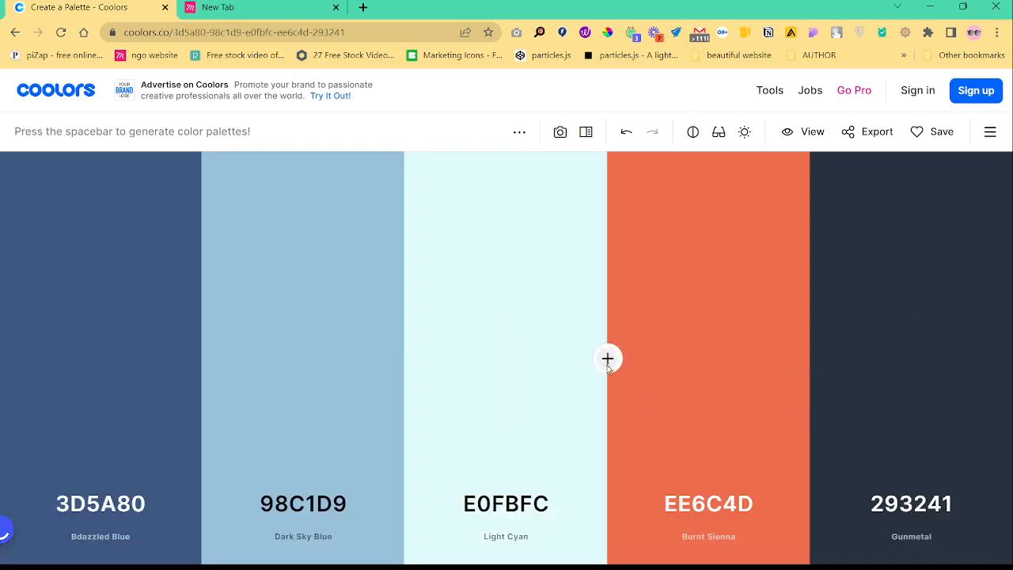
- Add two intermediate colours between the Light Cyan and Burnt Sienna swatches and dismiss the Pro upgrade offer
left_click(607, 360)
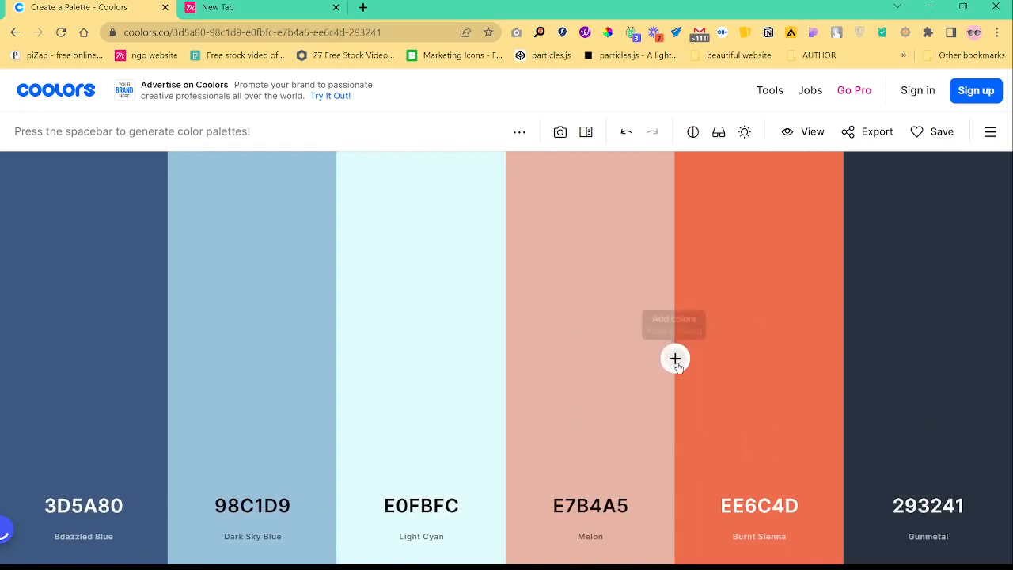
left_click(676, 359)
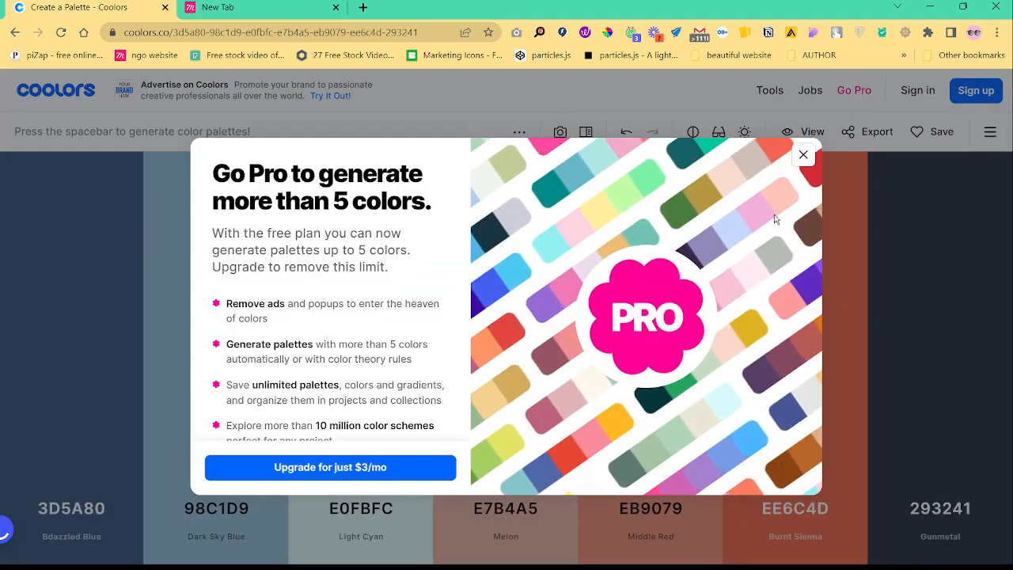
left_click(804, 155)
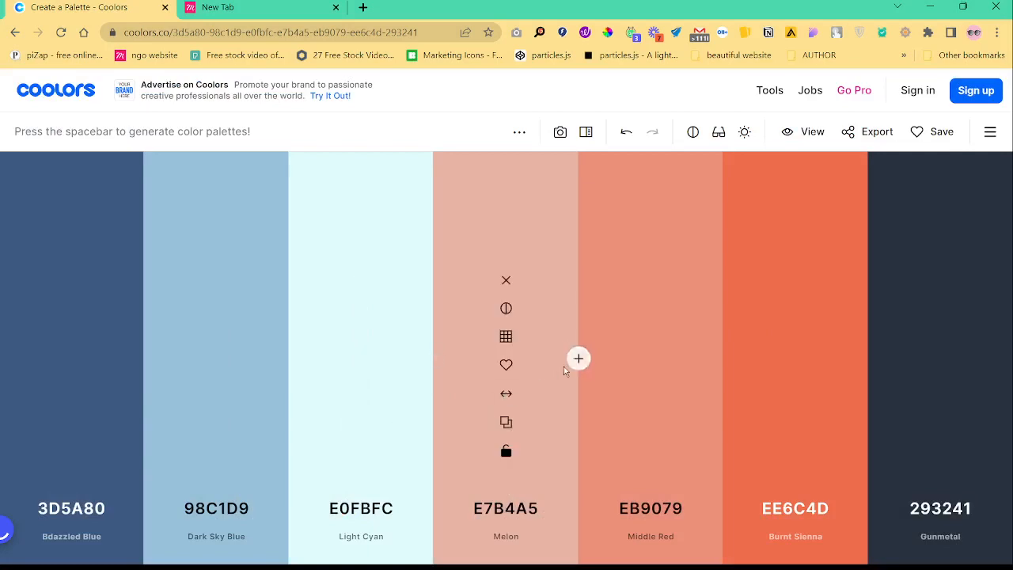
- Remove the Melon and Middle Red swatches and generate a new five-colour palette with blue, yellow, green, red and orange
left_click(506, 281)
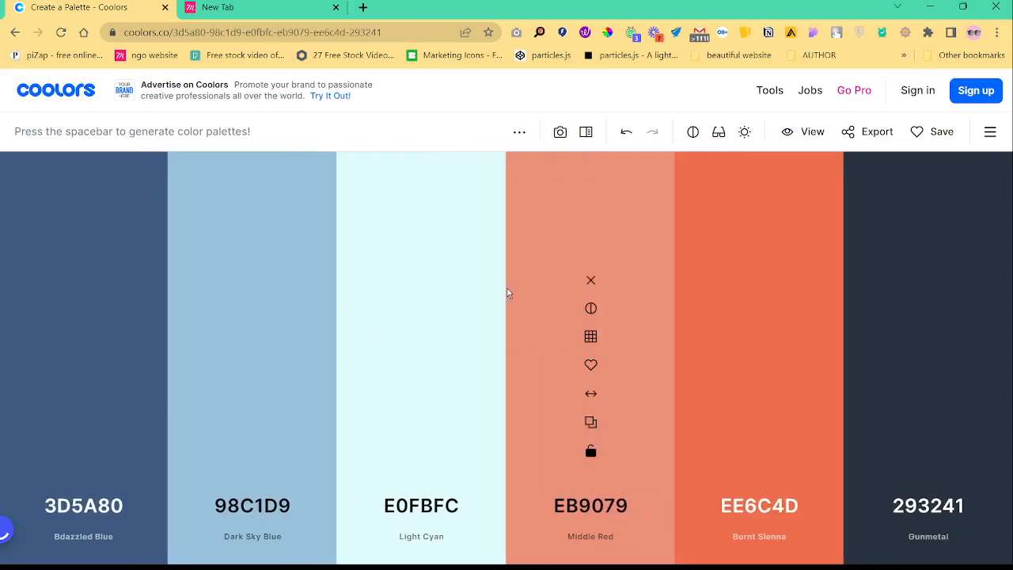
key("space")
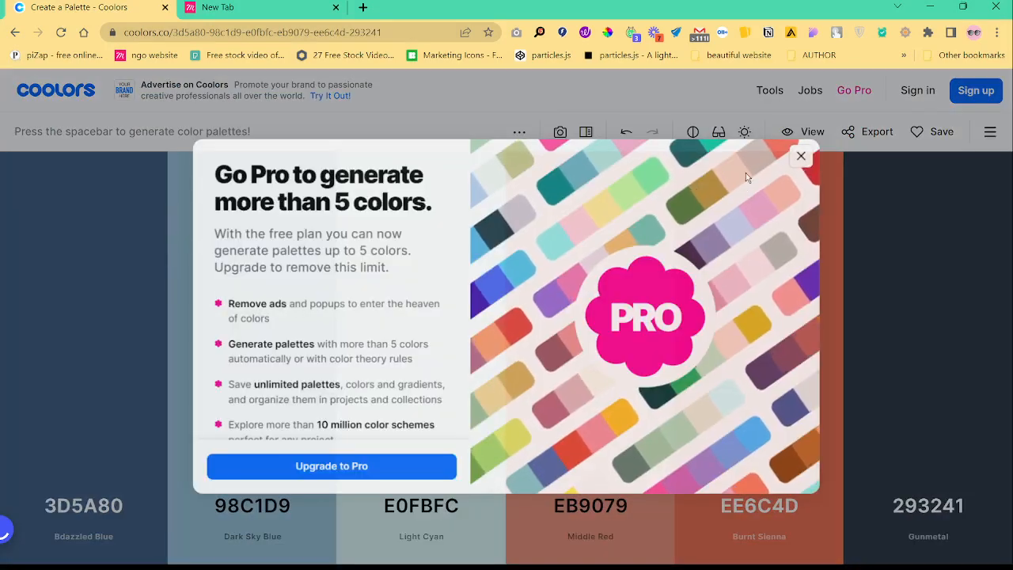
key("Escape")
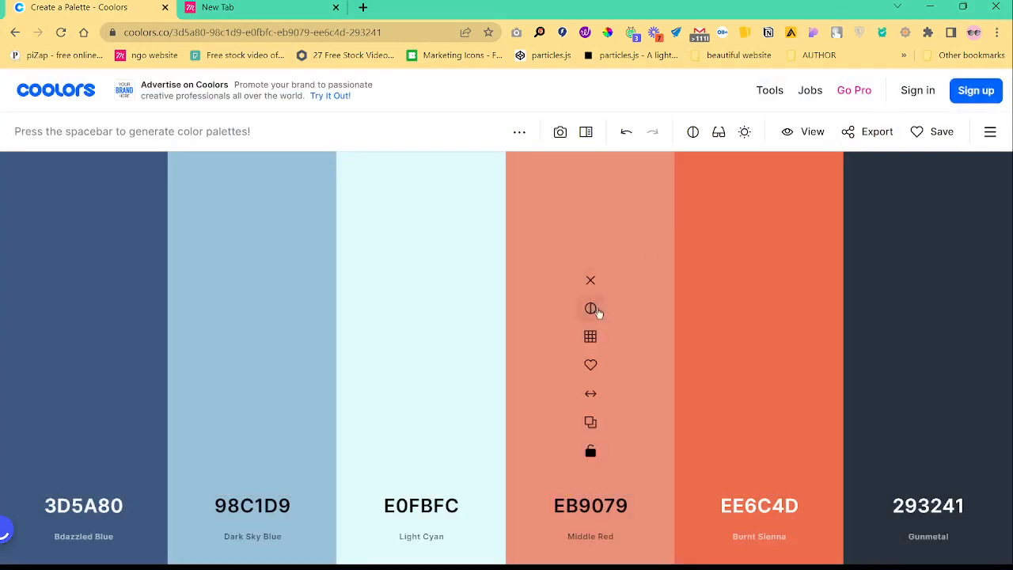
left_click(590, 280)
key("space")
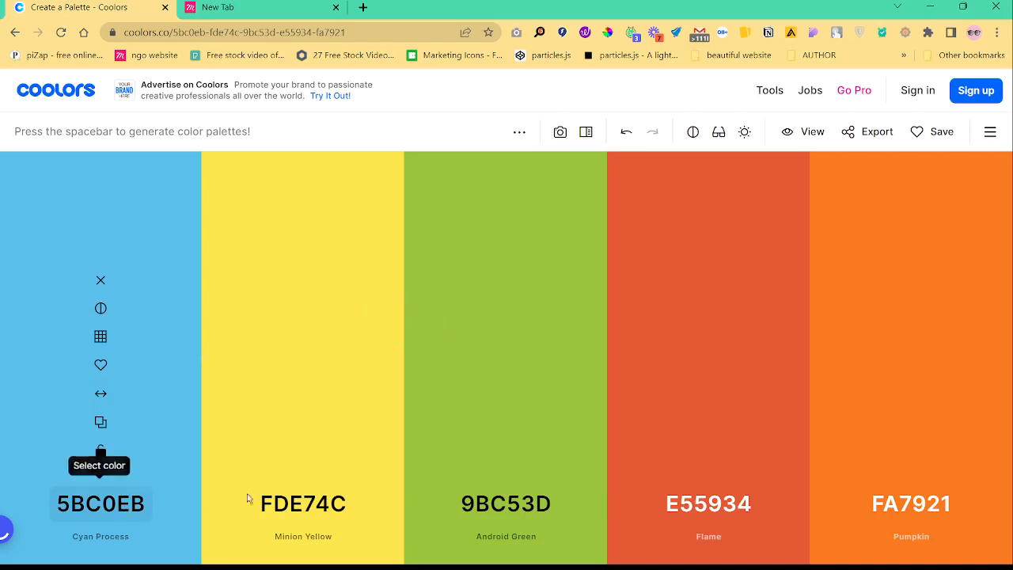
- Bring an image of the generated palette into the Figma wireframe file and place it above the two phone frames
mouse_move(15, 519)
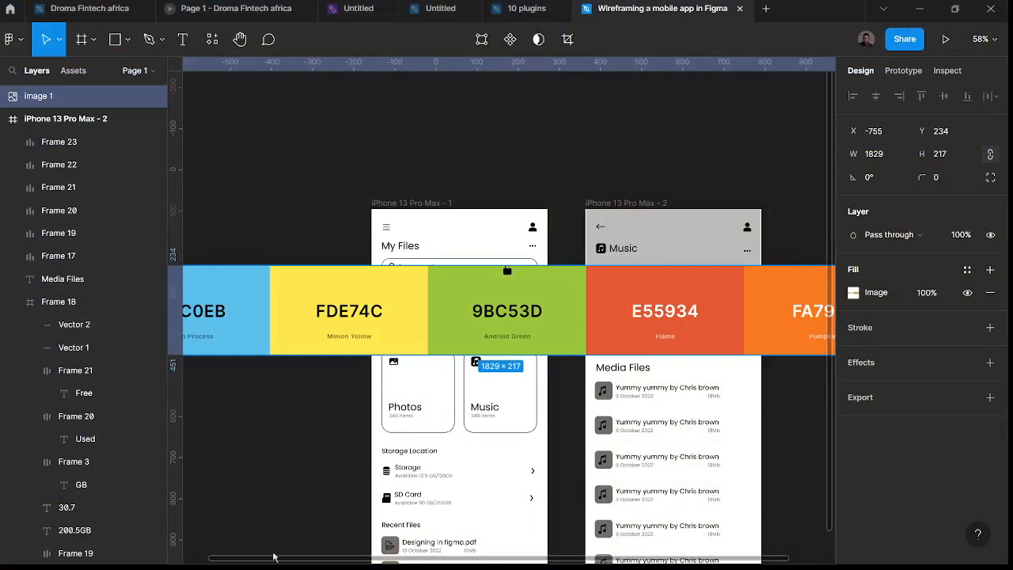
scroll(520, 313, "down", 3)
left_click_drag(464, 318, 470, 165)
scroll(362, 182, "up", 1)
scroll(415, 173, "up", 1)
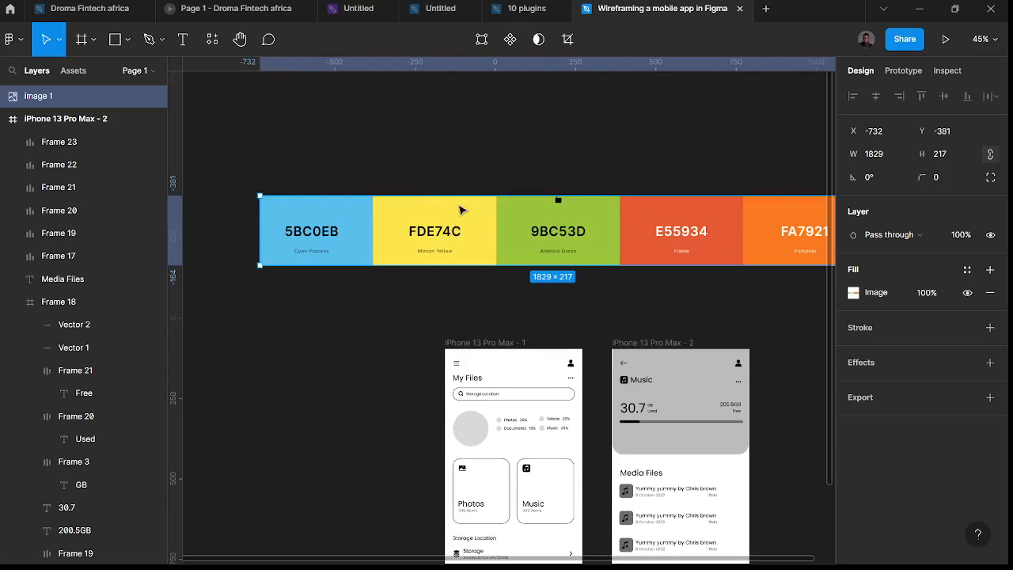
left_click_drag(460, 208, 471, 157)
left_click(364, 263)
- Draw a triangle about 276 × 276 with the Polygon tool in the empty area below the palette image
key("t")
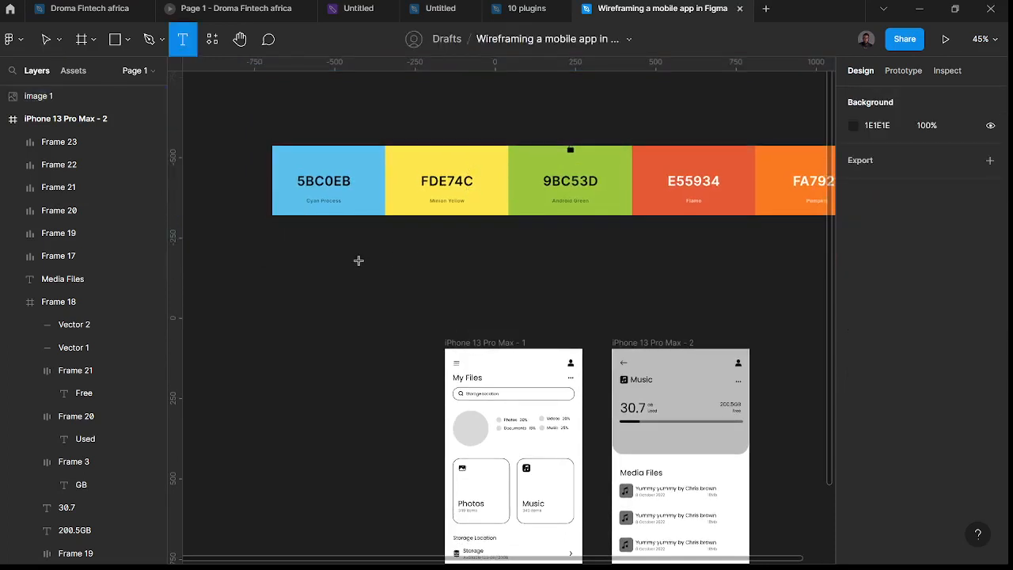
key("r")
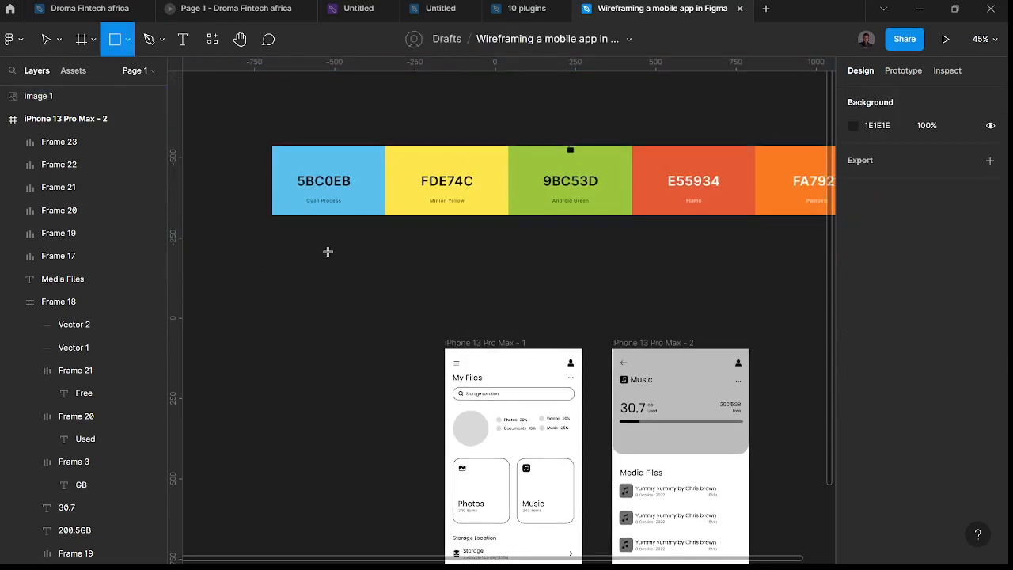
left_click(127, 40)
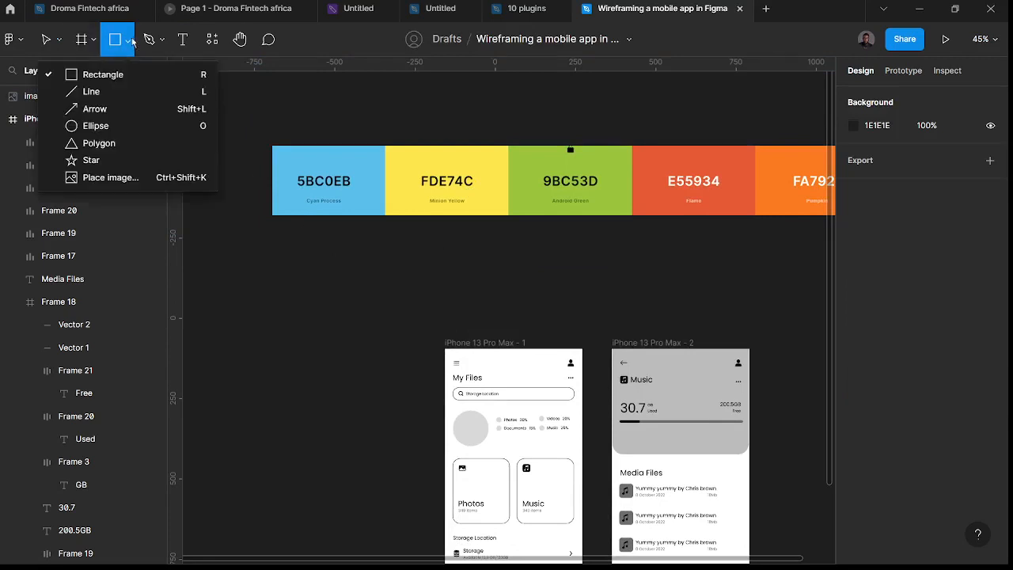
left_click(122, 144)
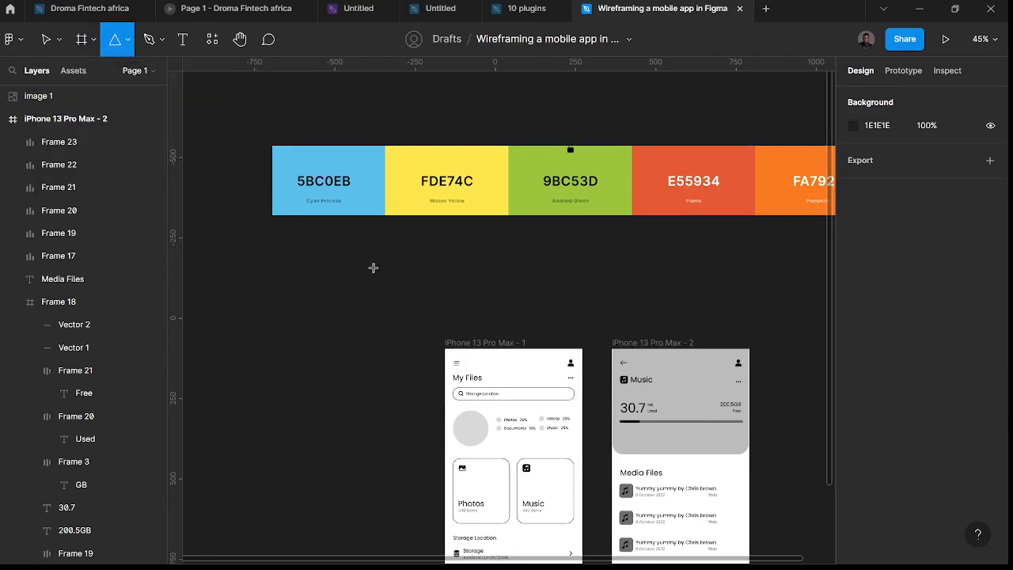
left_click_drag(346, 253, 435, 339)
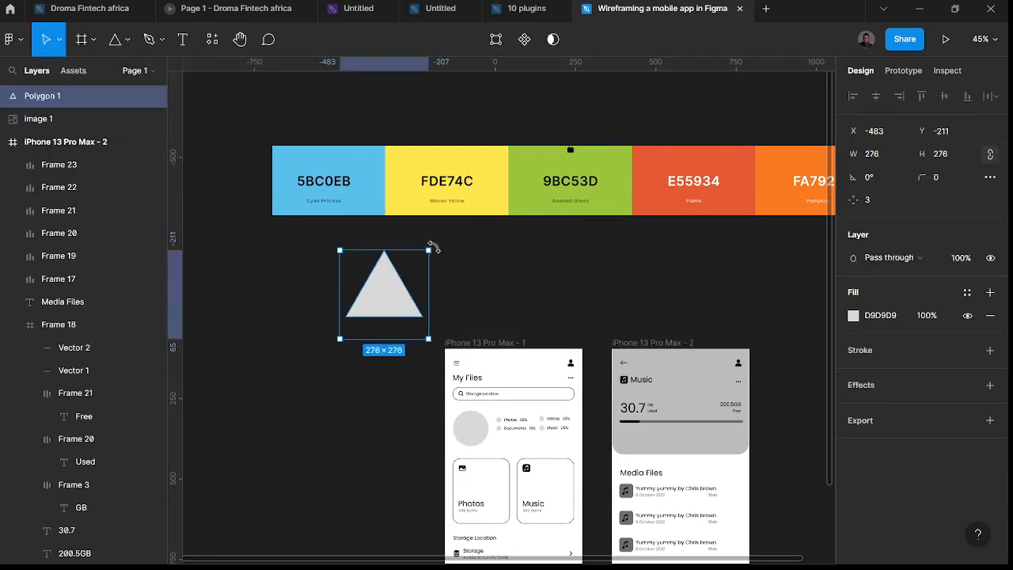
- Round the triangle's corners to a radius of 25 and set its rotation to -90°
mouse_move(438, 245)
left_mouse_down()
mouse_move(446, 317)
mouse_move(448, 285)
left_mouse_up()
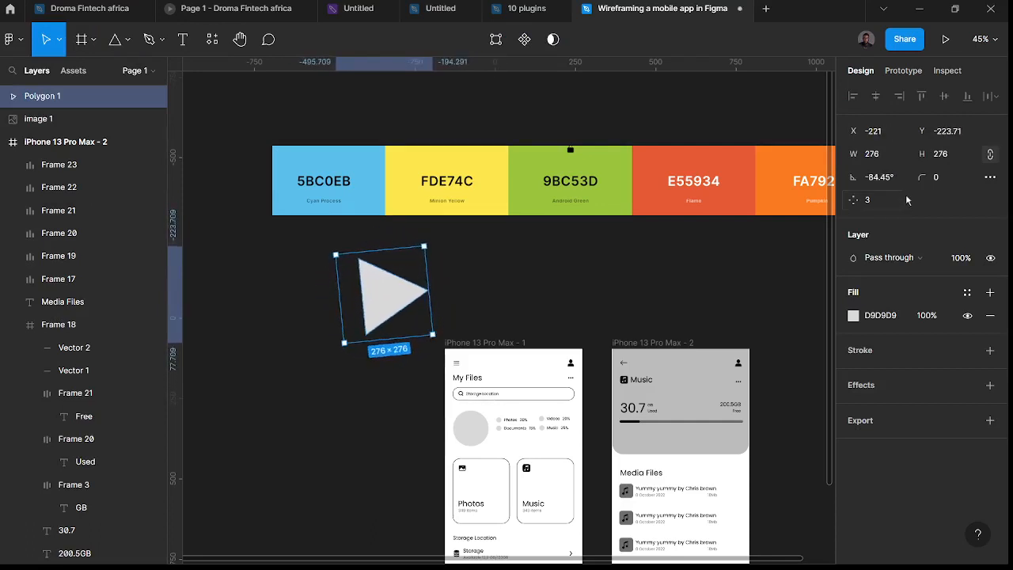
left_click_drag(923, 177, 485, 277)
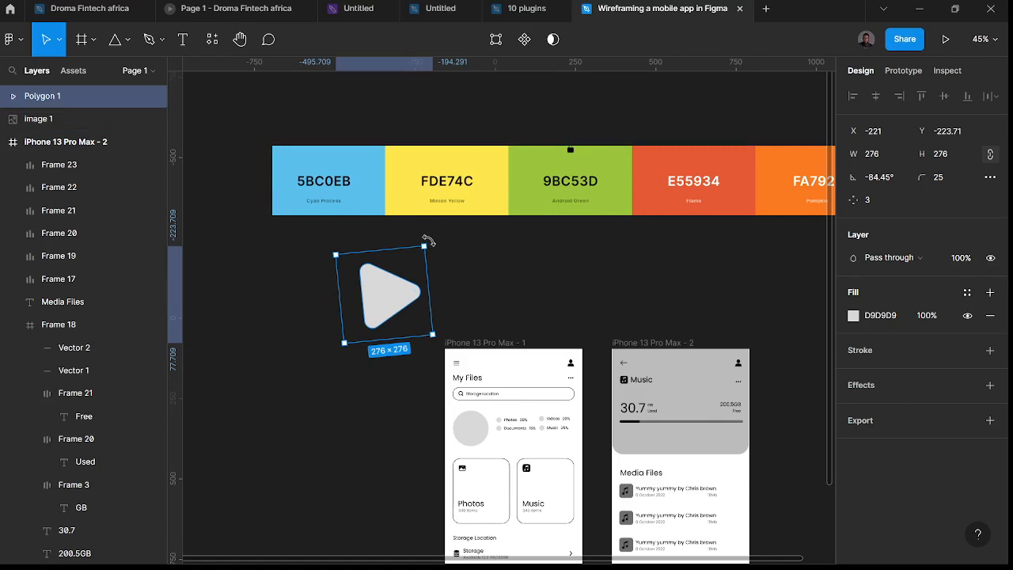
left_click_drag(428, 240, 439, 252)
left_click(898, 180)
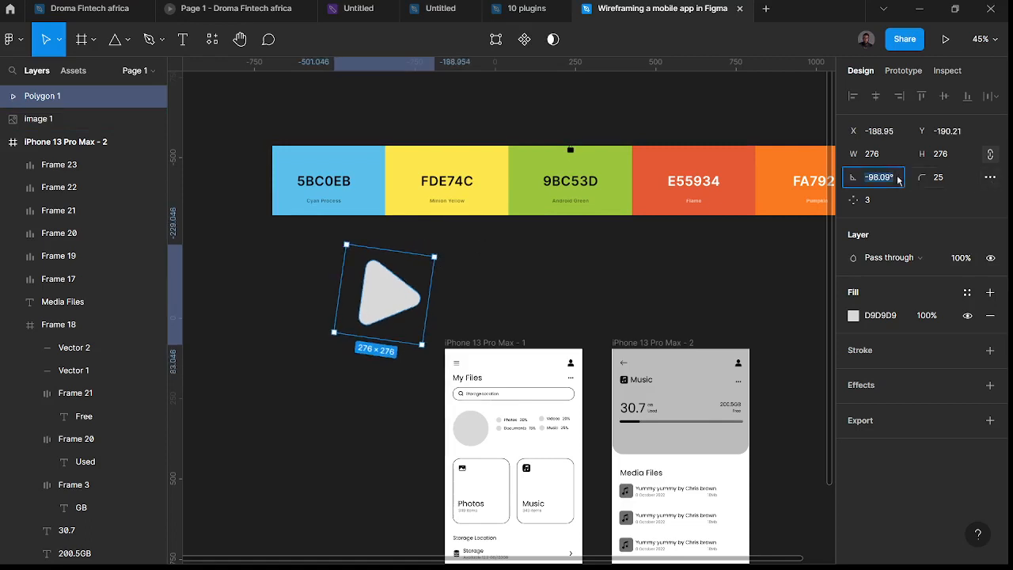
type("-90")
key("Return")
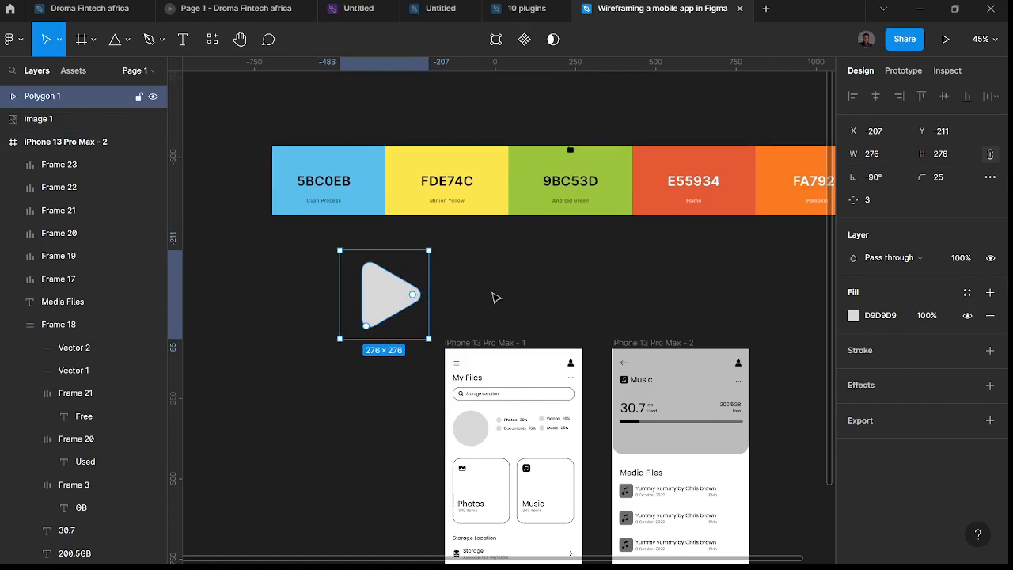
- Set the triangle's fill colour to 5BC0EB
left_click(884, 317)
type("5bc")
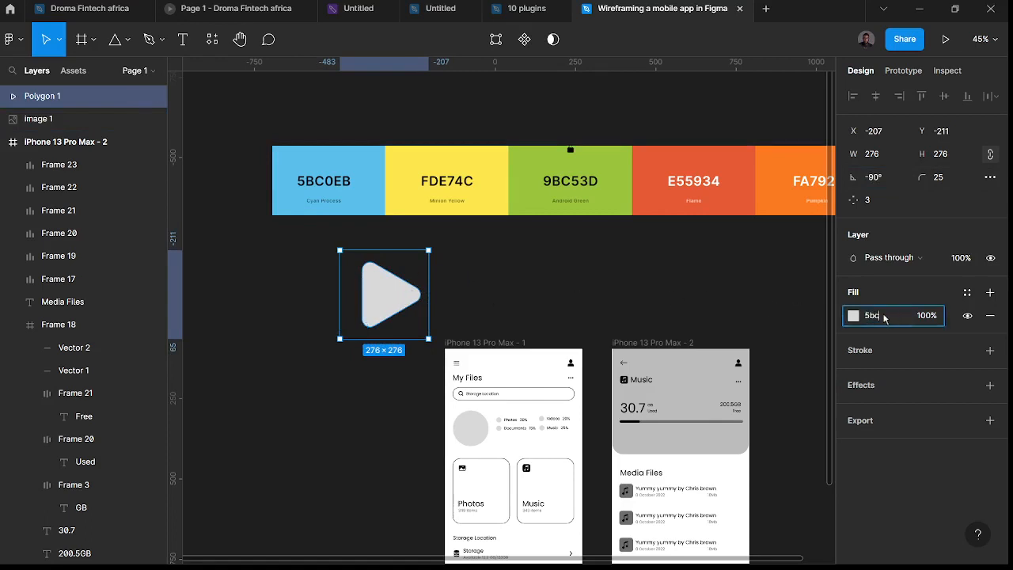
type("0eb")
key("Return")
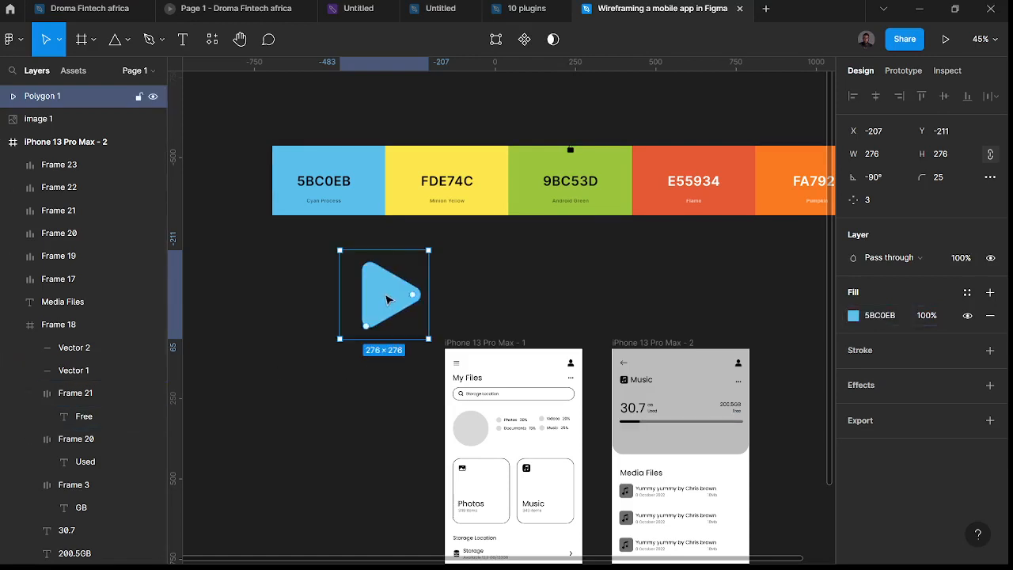
- Duplicate the blue triangle into an overlapping row and fill the copies with yellow, green, red and orange, ending with FA7921
mouse_move(386, 300)
left_mouse_down()
mouse_move(316, 294)
mouse_move(376, 293)
left_mouse_up()
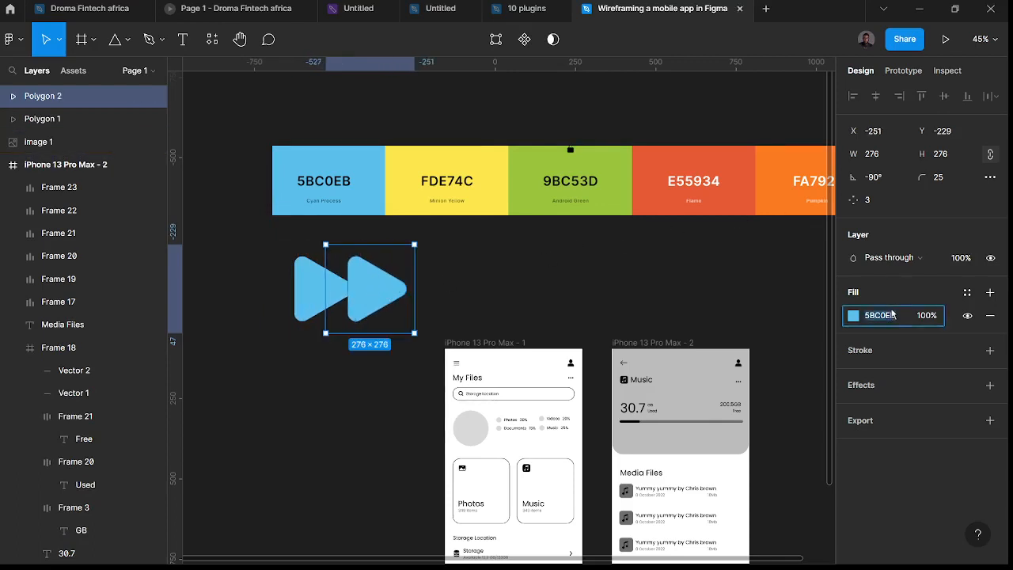
type("F")
type("DE7")
key("Return")
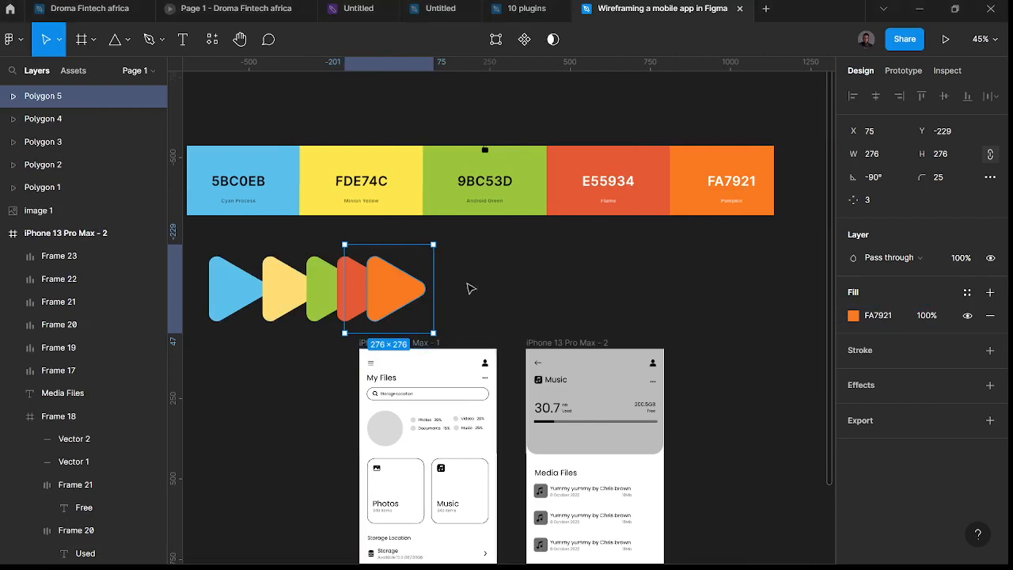
left_click(514, 276)
scroll(463, 313, "left", 3)
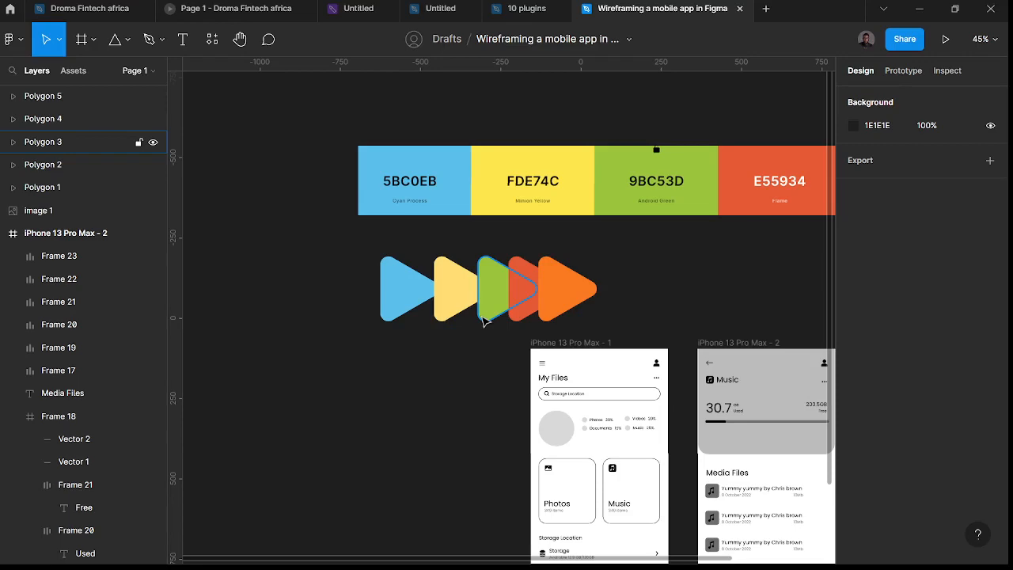
scroll(475, 309, "up", 5)
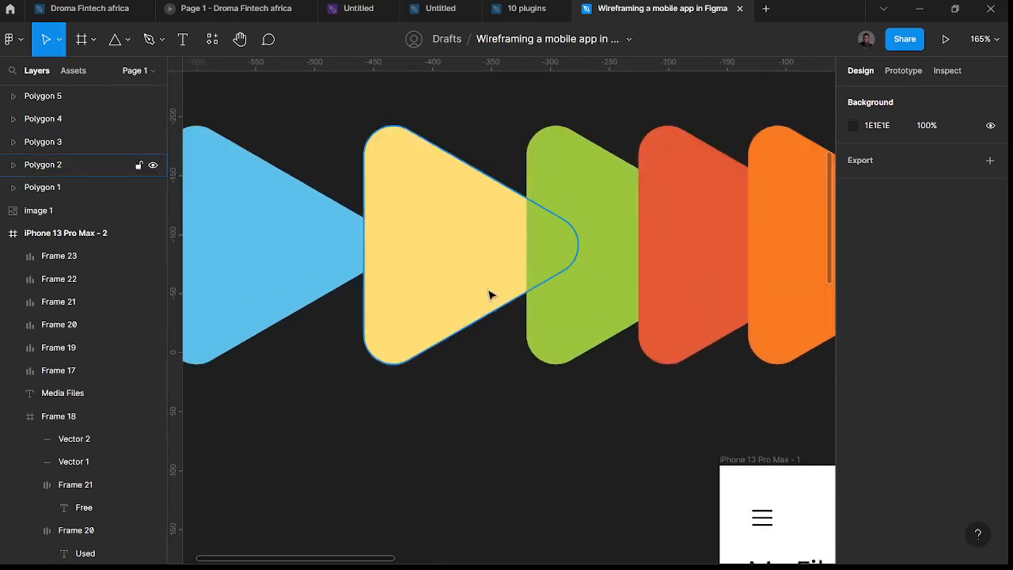
- Check the dimensions of the user avatar icon in the iPhone 13 Pro Max - 1 frame
scroll(692, 319, "down", 3)
scroll(676, 323, "right", 3)
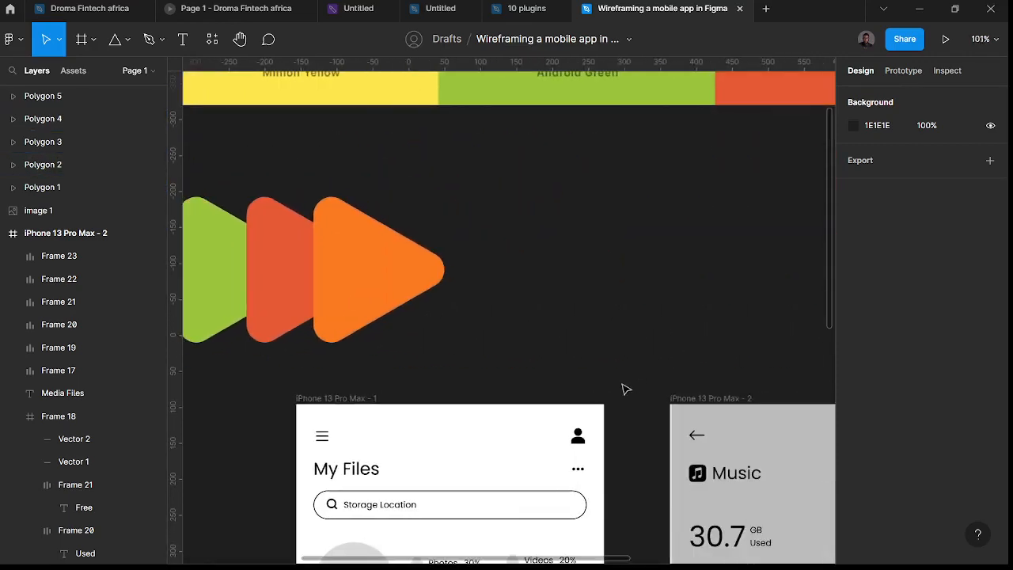
scroll(615, 367, "down", 2)
scroll(549, 314, "down", 2)
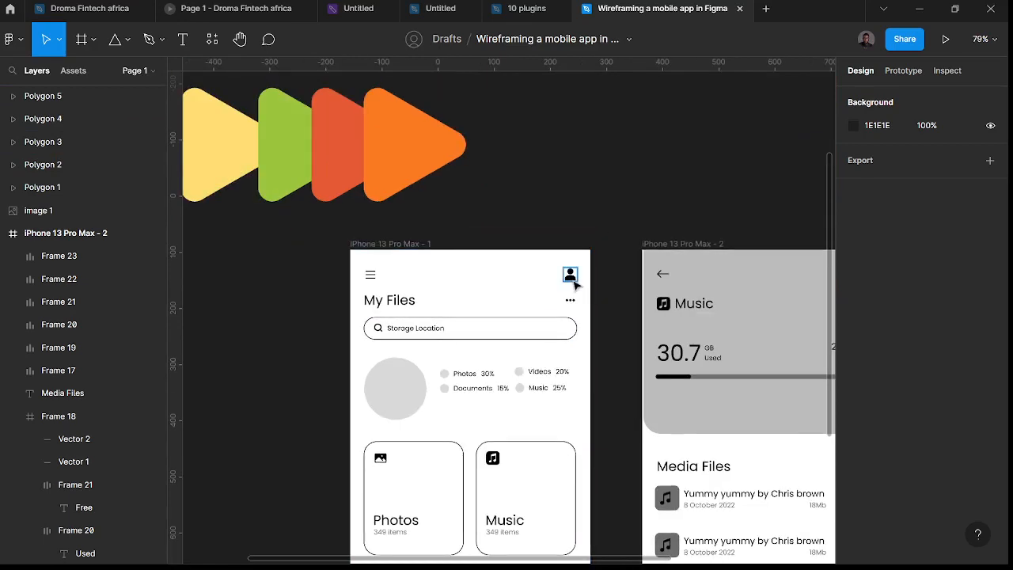
left_click(570, 274)
scroll(575, 294, "up", 5)
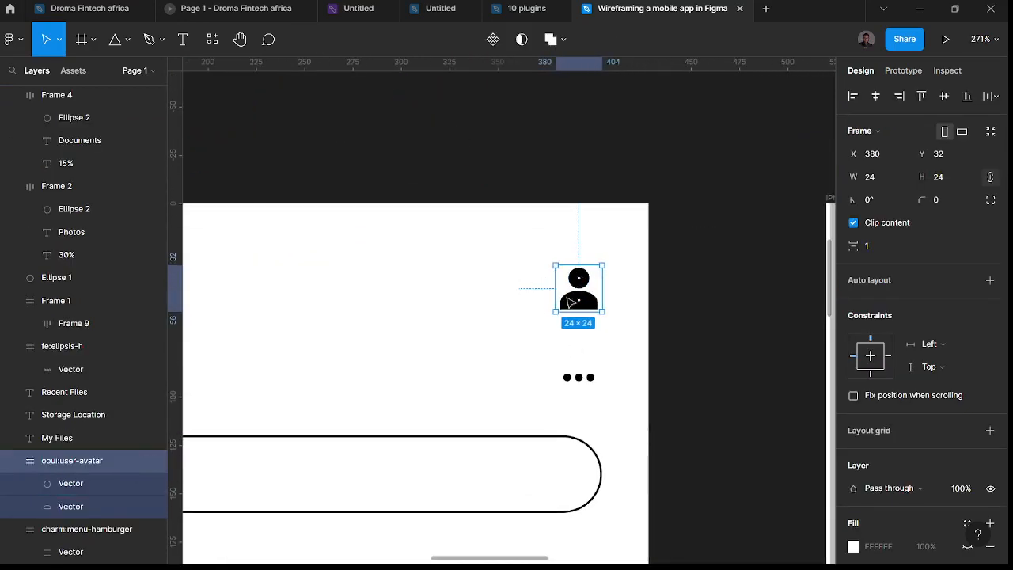
scroll(580, 301, "down", 2)
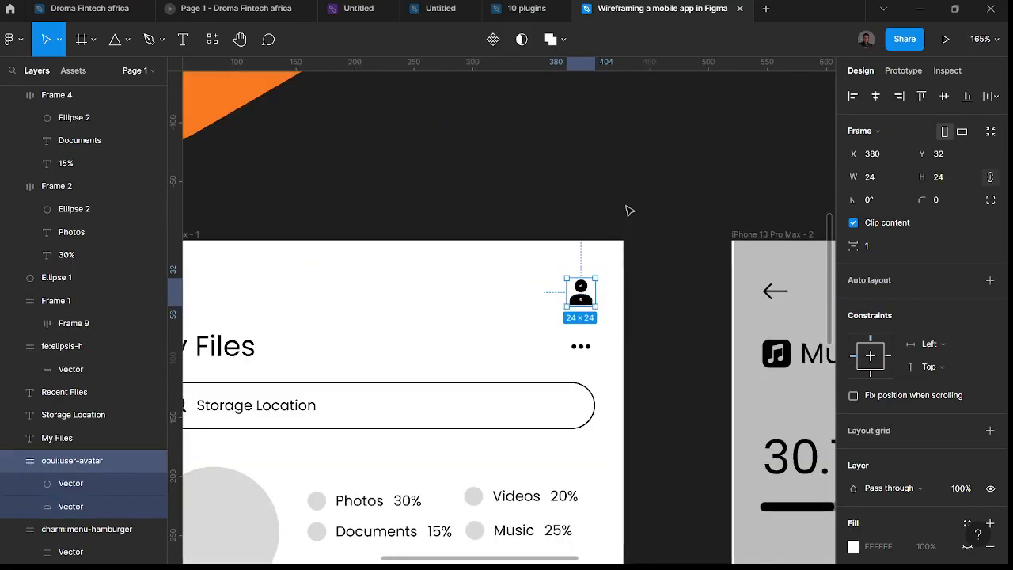
left_click(626, 211)
left_click(591, 301)
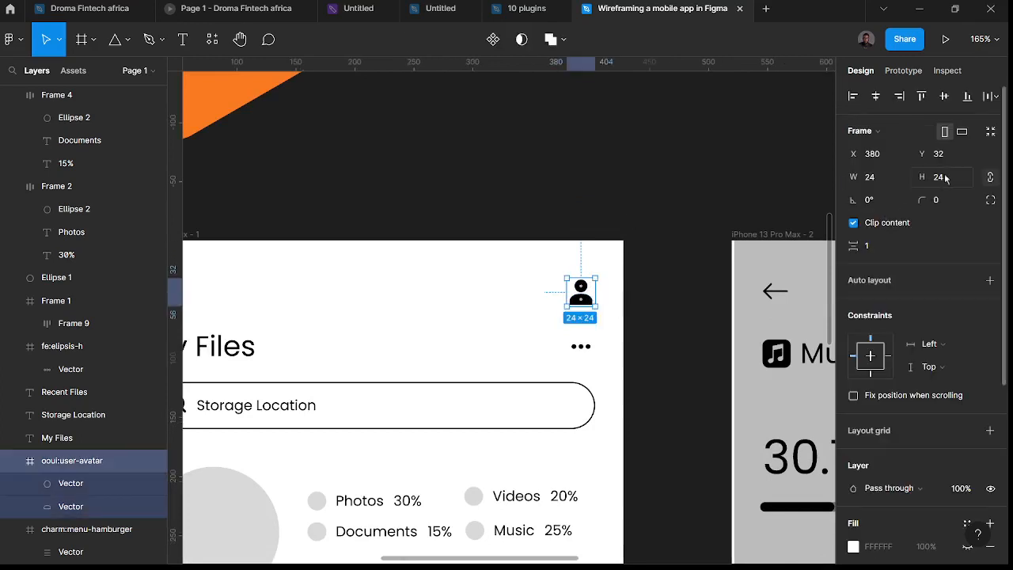
- Draw a circle about 49 × 49 with the Ellipse tool on the empty canvas above the iPhone 13 Pro Max - 1 frame
left_click(511, 144)
key("o")
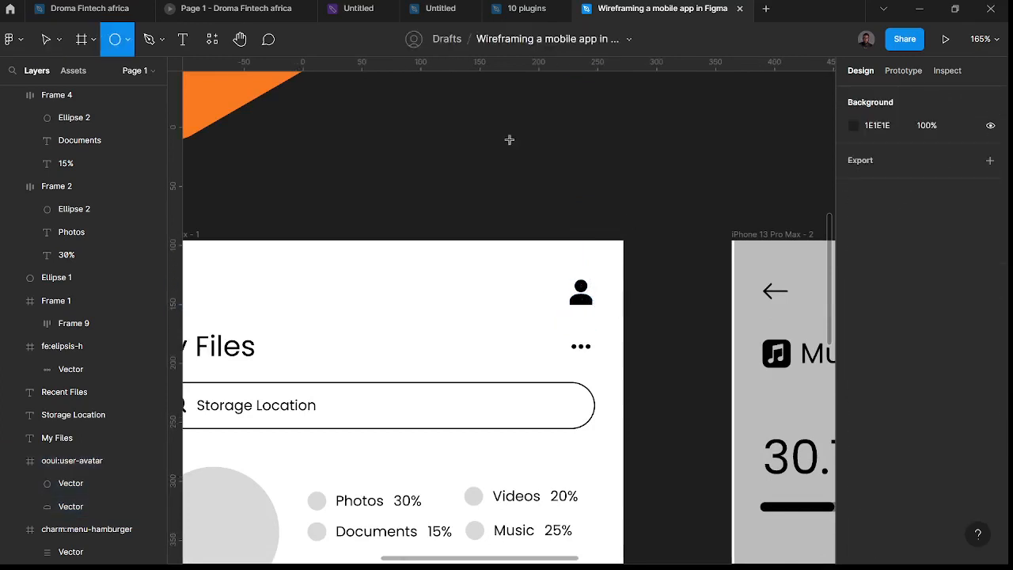
left_click_drag(517, 138, 575, 196)
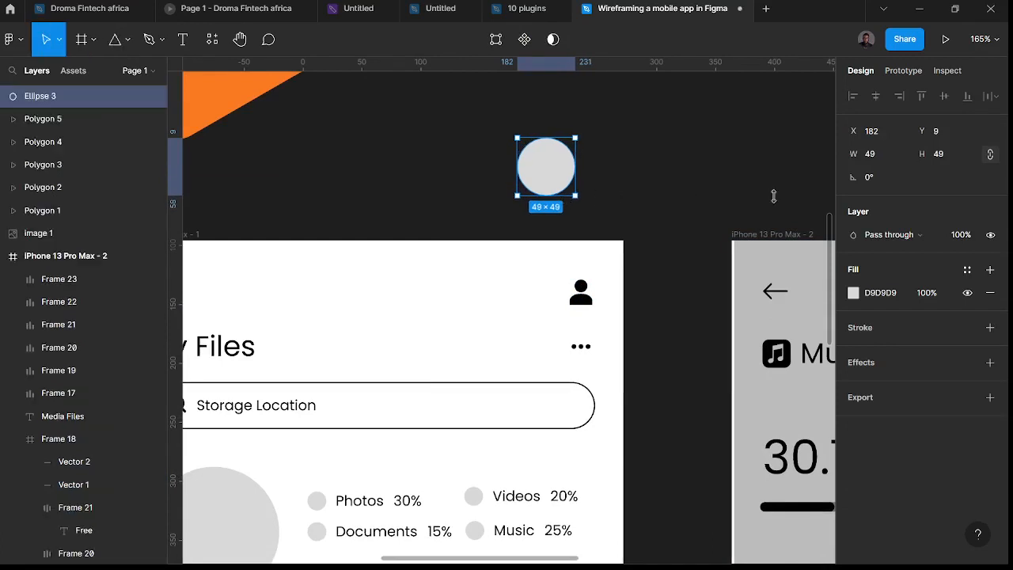
- Resize the new circle to 24 × 24 to match the avatar icon, and finally to 32 × 32
left_click(581, 292)
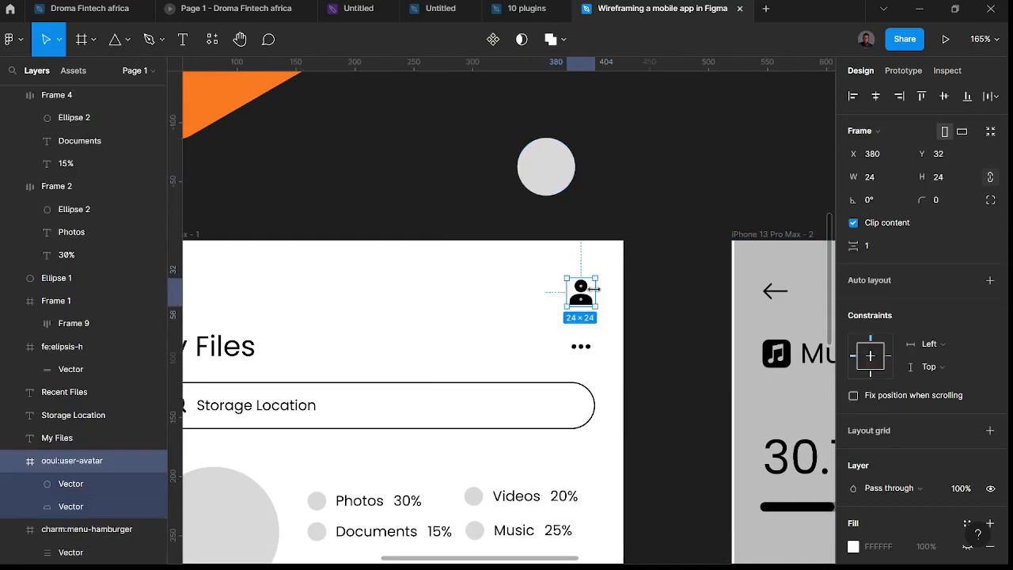
left_click(566, 181)
left_click(948, 154)
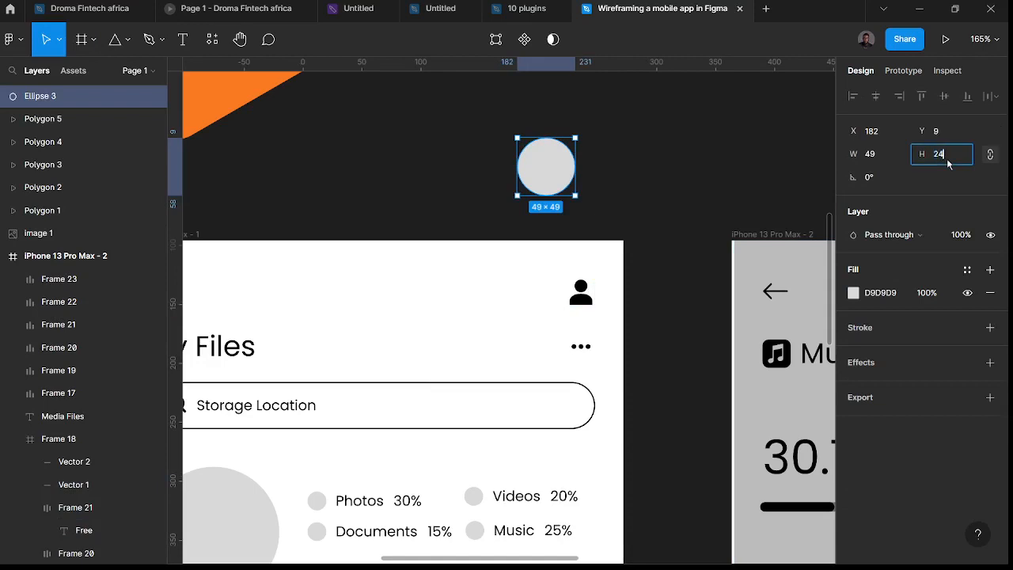
type("24")
key("Return")
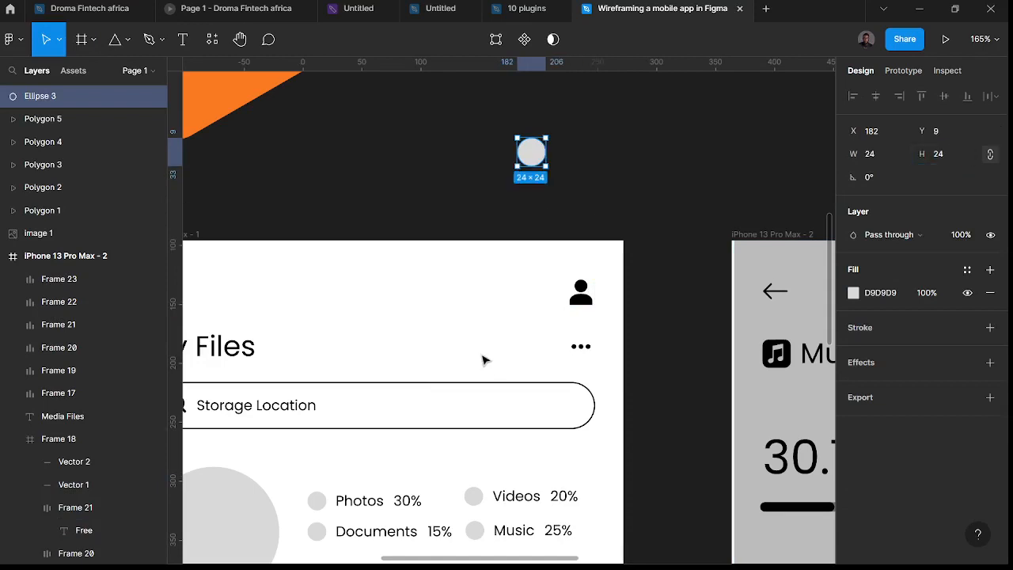
left_click(954, 158)
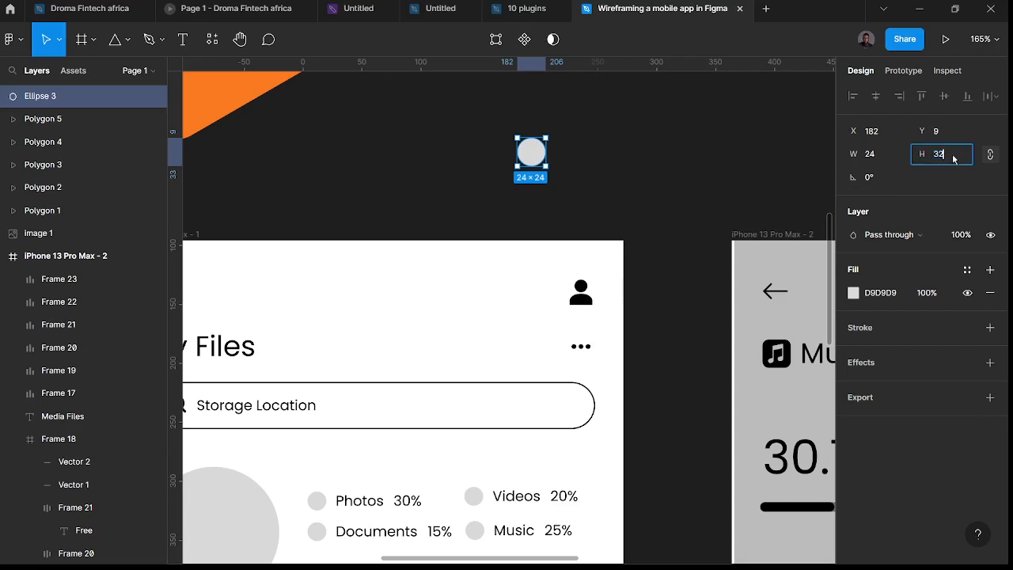
key("Return")
left_click(854, 293)
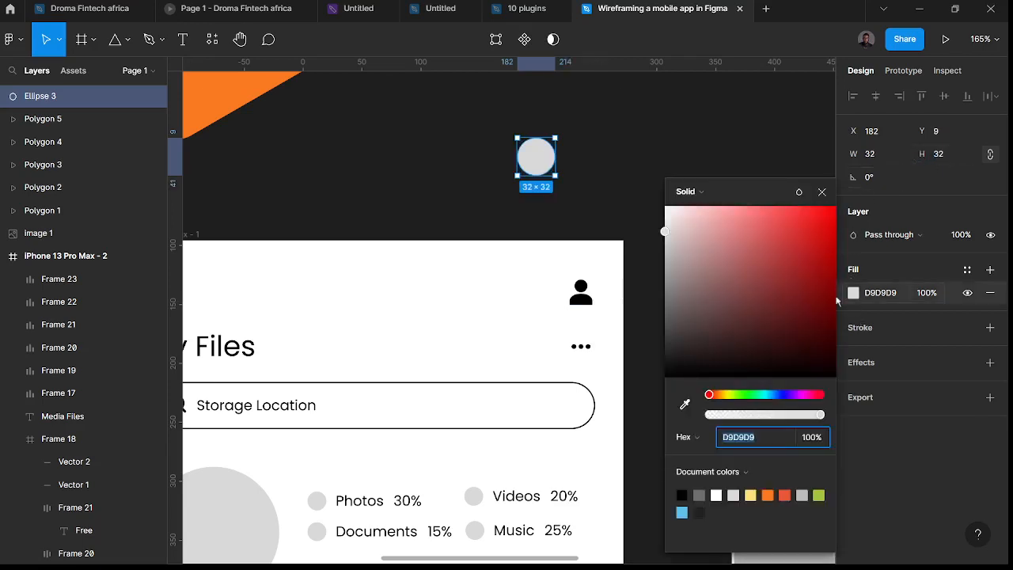
scroll(419, 185, "down", 5, "ctrl")
left_click(421, 186)
- Save the blue triangle's fill as a new colour style named Cyan Process
scroll(422, 186, "up", 4)
scroll(422, 186, "left", 7)
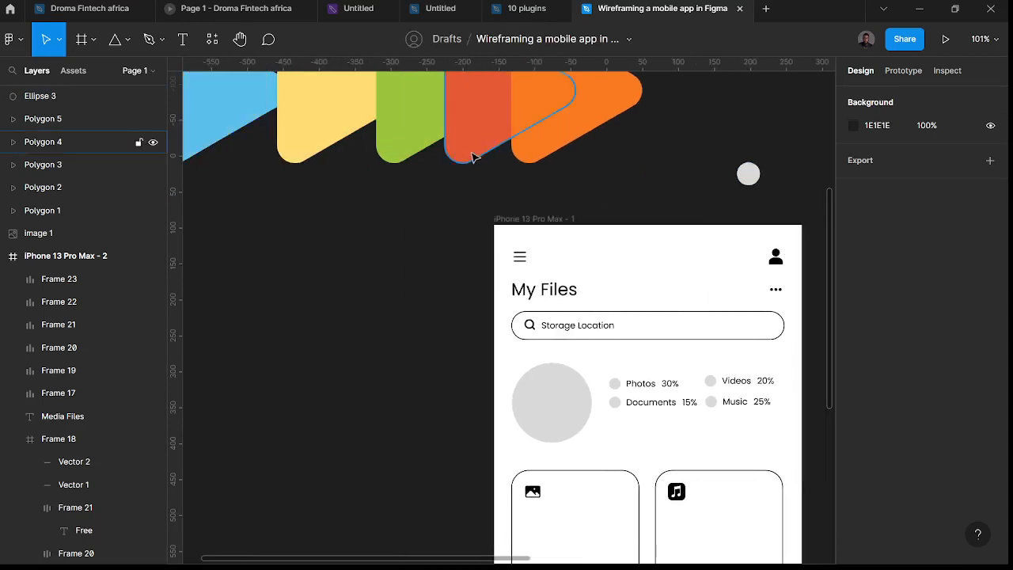
left_click(489, 276)
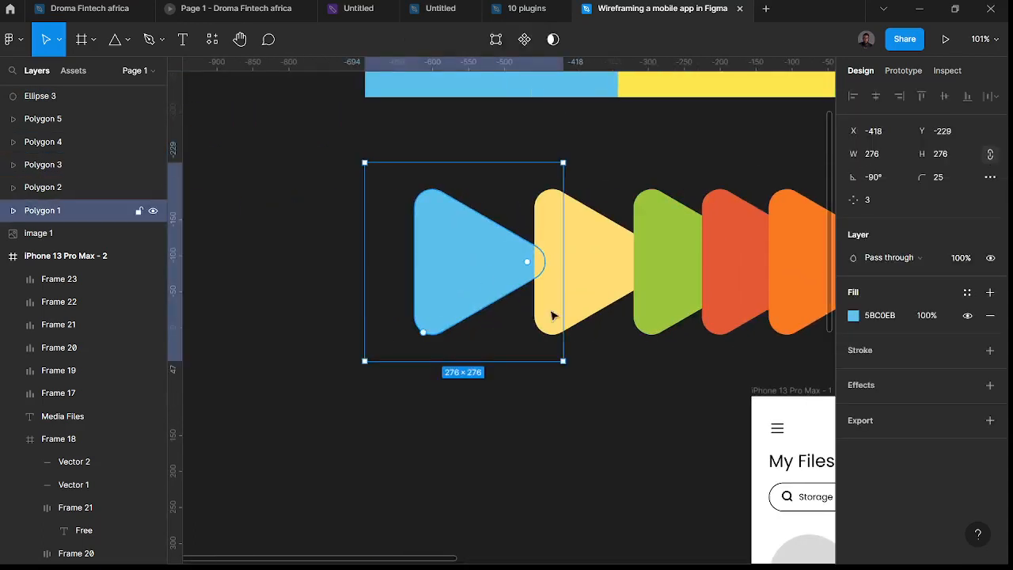
left_click(990, 292)
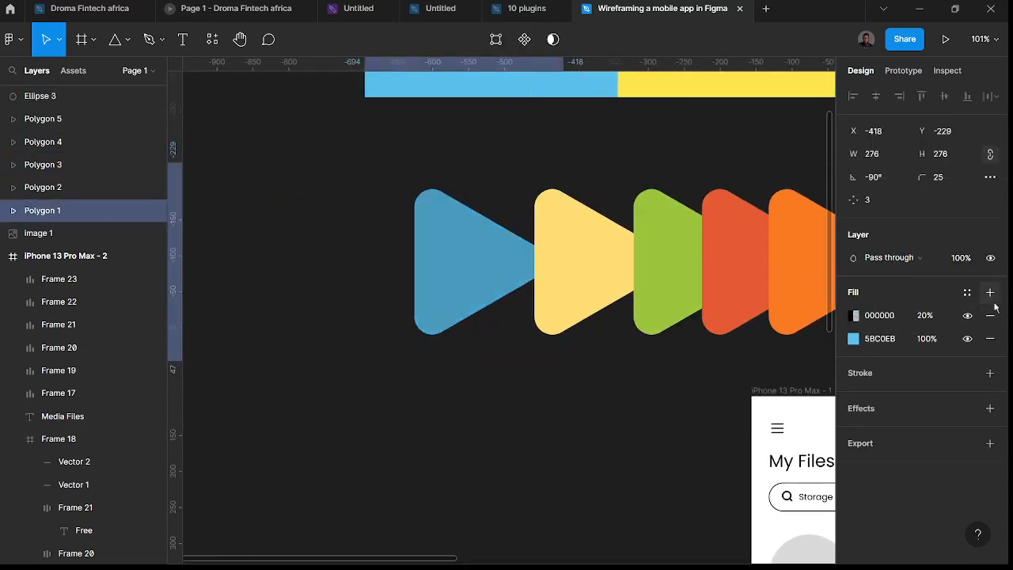
left_click(990, 315)
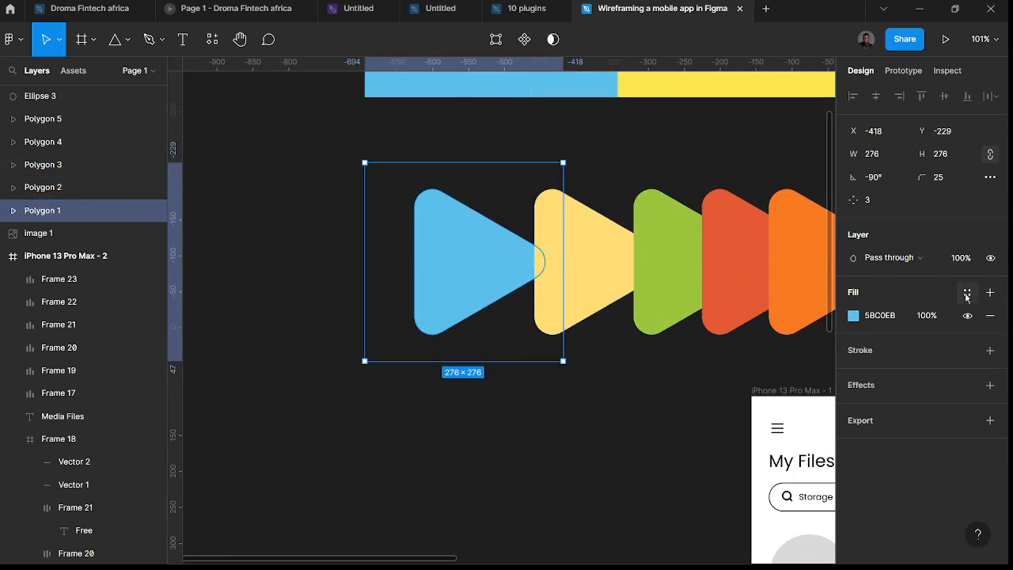
left_click(967, 294)
left_click(986, 308)
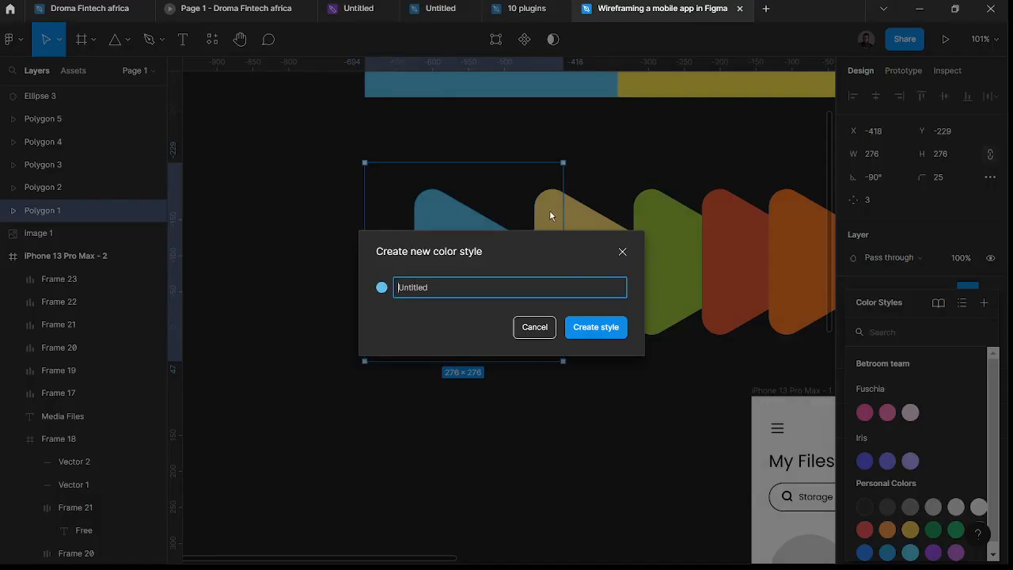
left_click(535, 327)
scroll(525, 272, "up", 3)
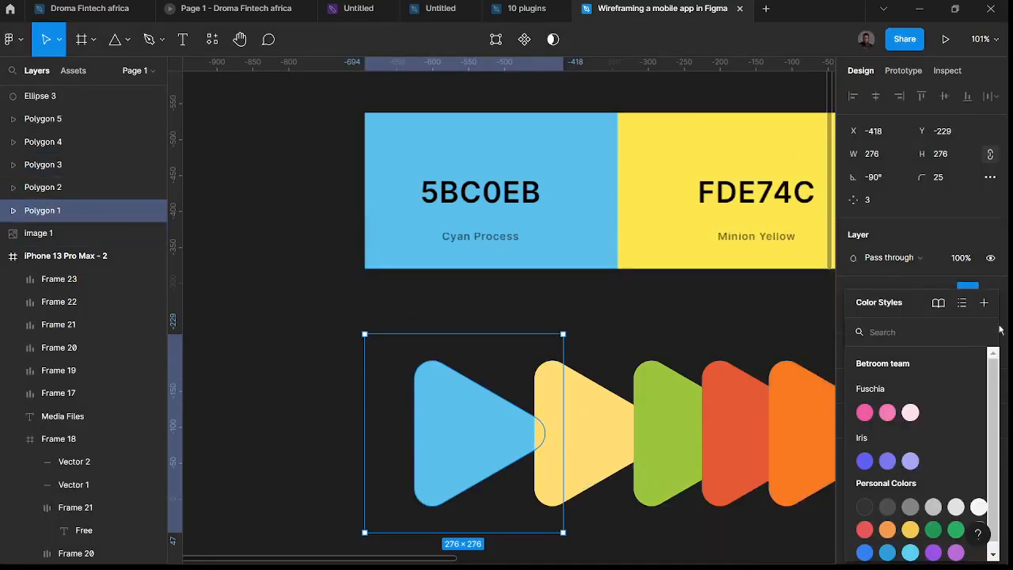
scroll(461, 342, "right", 3)
scroll(516, 351, "down", 3)
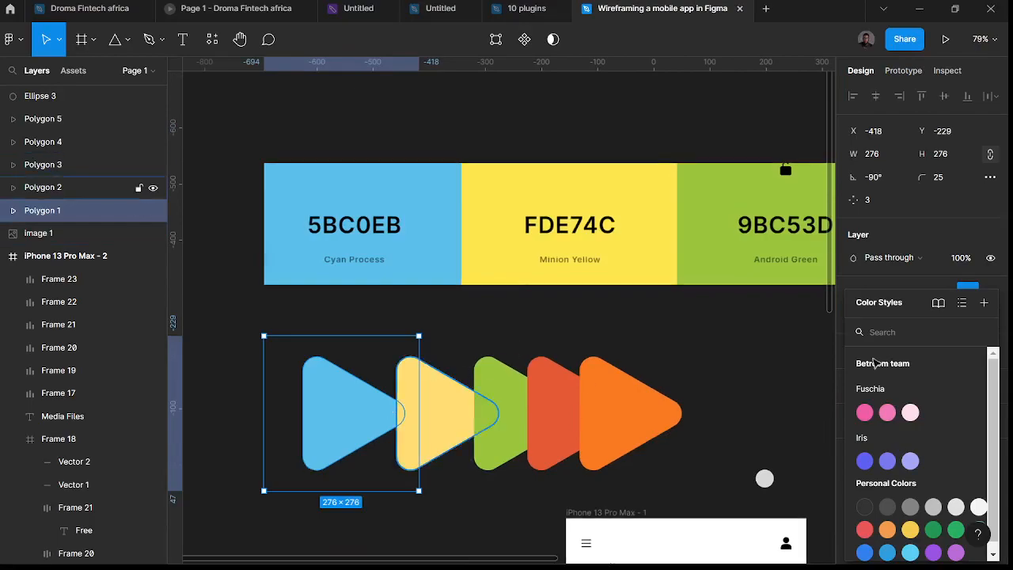
left_click(986, 305)
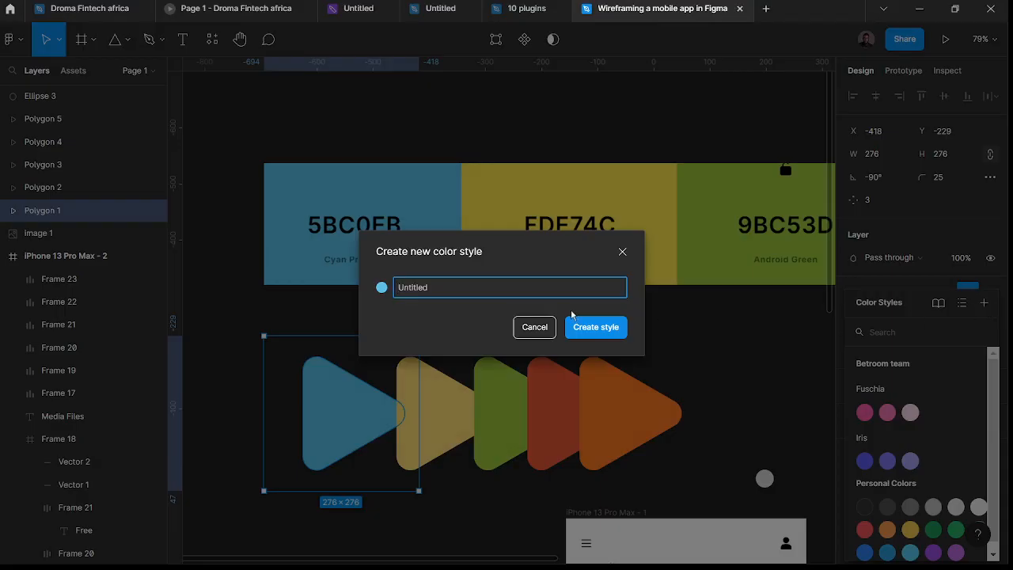
type("Cyan Process")
left_click(583, 332)
- Create a colour style named Minion yellow from the yellow triangle's fill
left_click(445, 434)
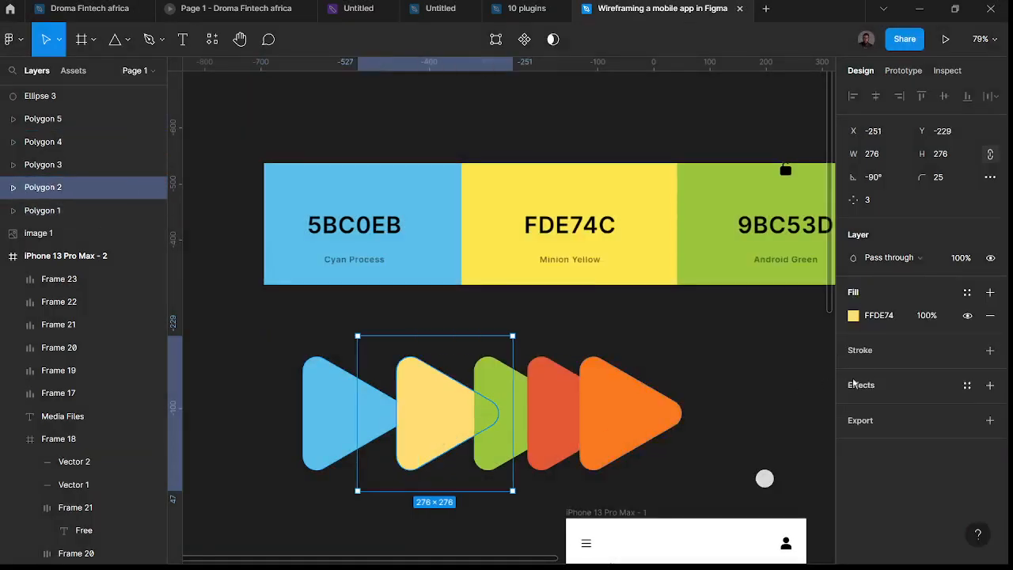
left_click(967, 315)
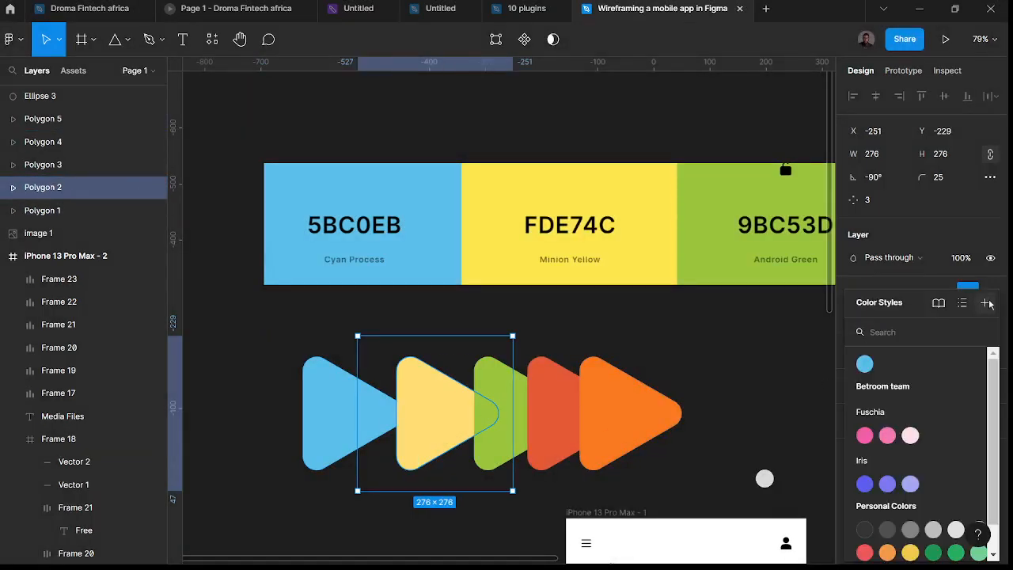
left_click(987, 302)
type("Minion yellow")
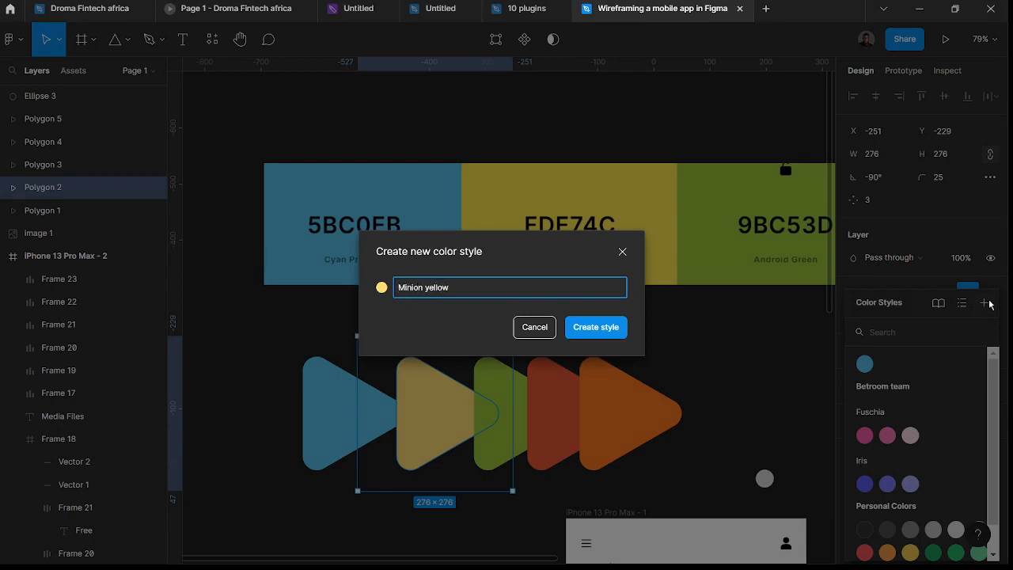
left_click(596, 327)
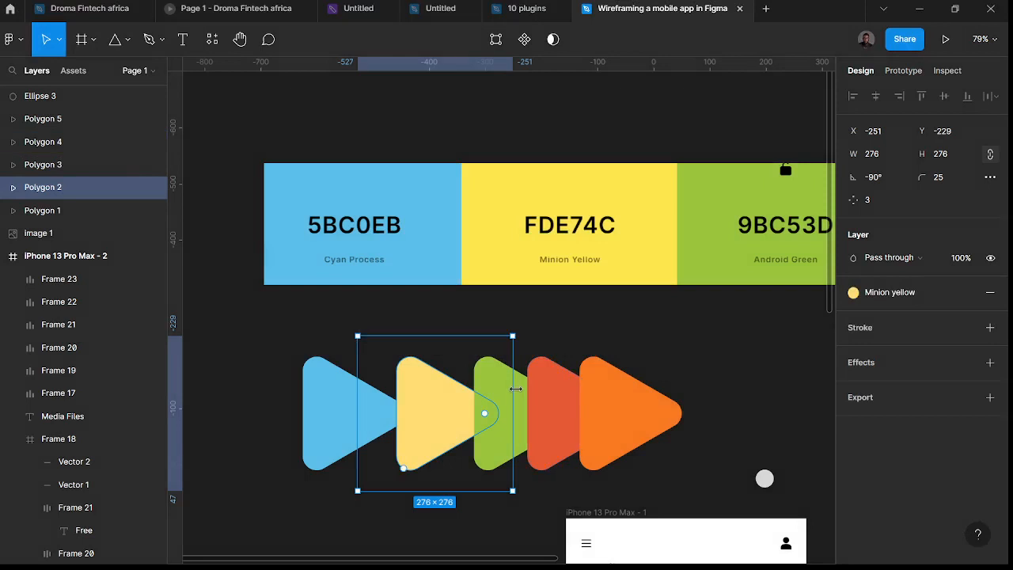
- Create a colour style named Android green from the green triangle's fill
left_click(528, 416)
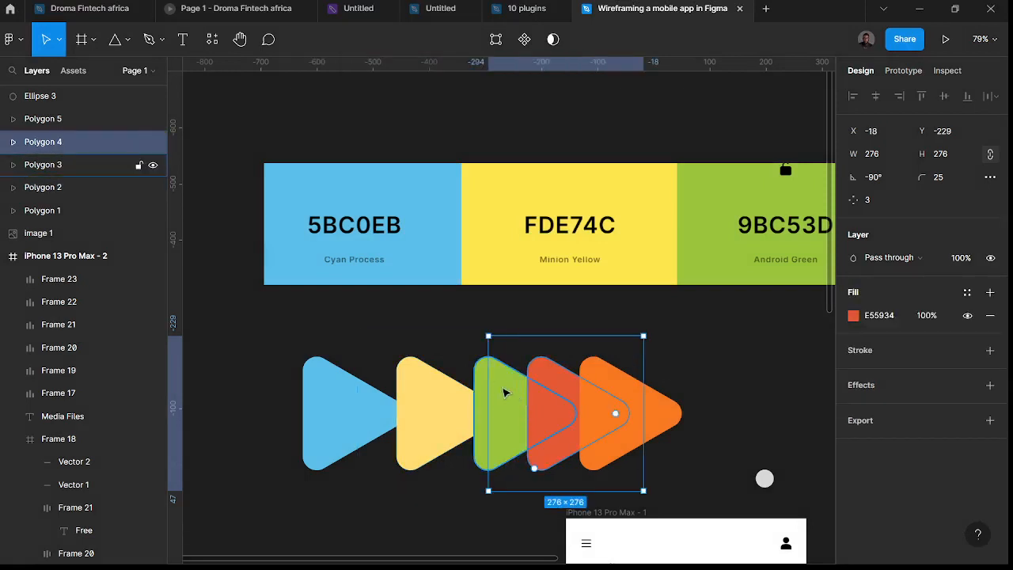
left_click(485, 372)
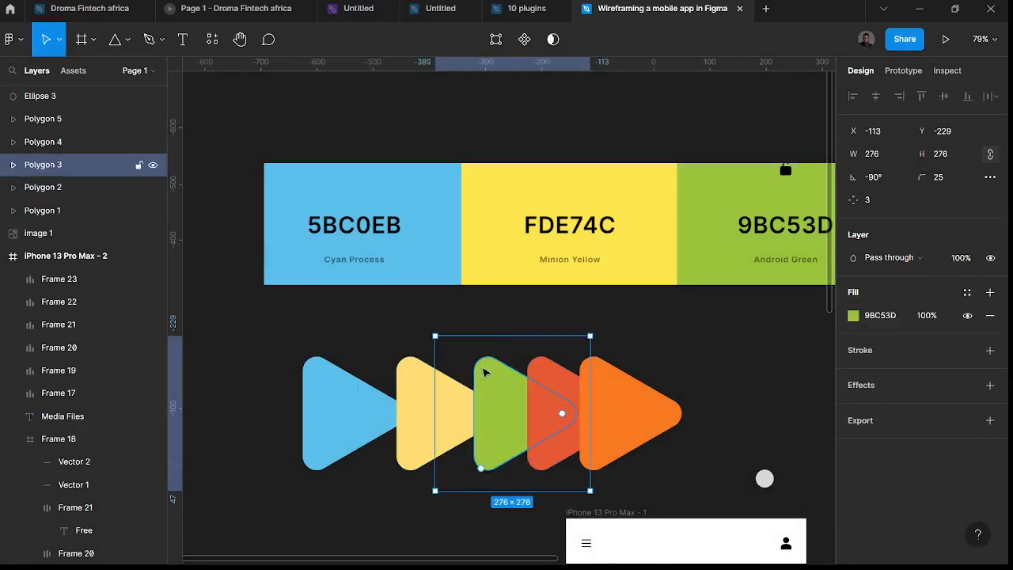
left_click(968, 292)
left_click(984, 305)
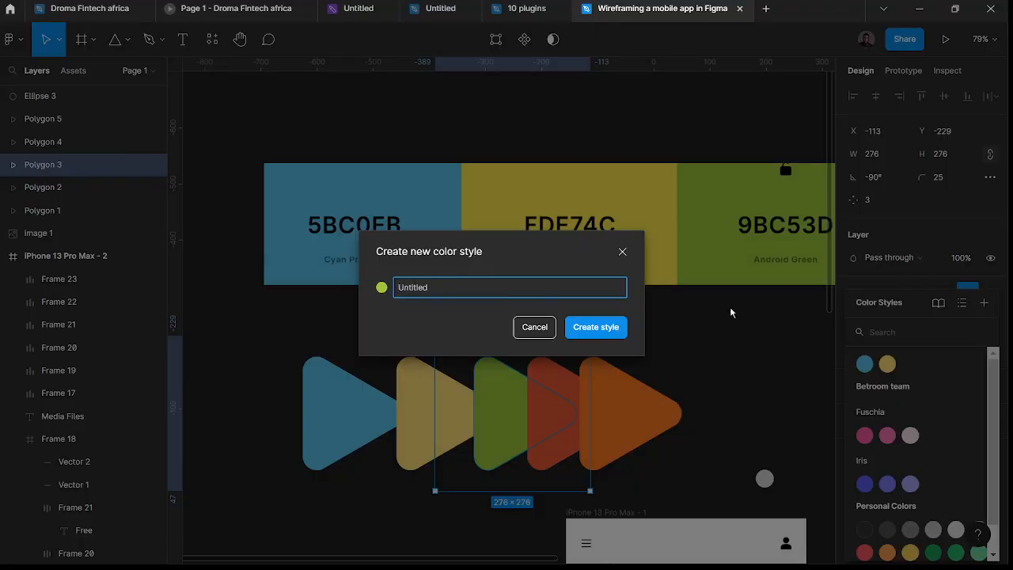
type("Android green")
key("Return")
- Move the orange triangle horizontally away from the red one so that more of the red triangle is exposed
scroll(649, 349, "right", 3)
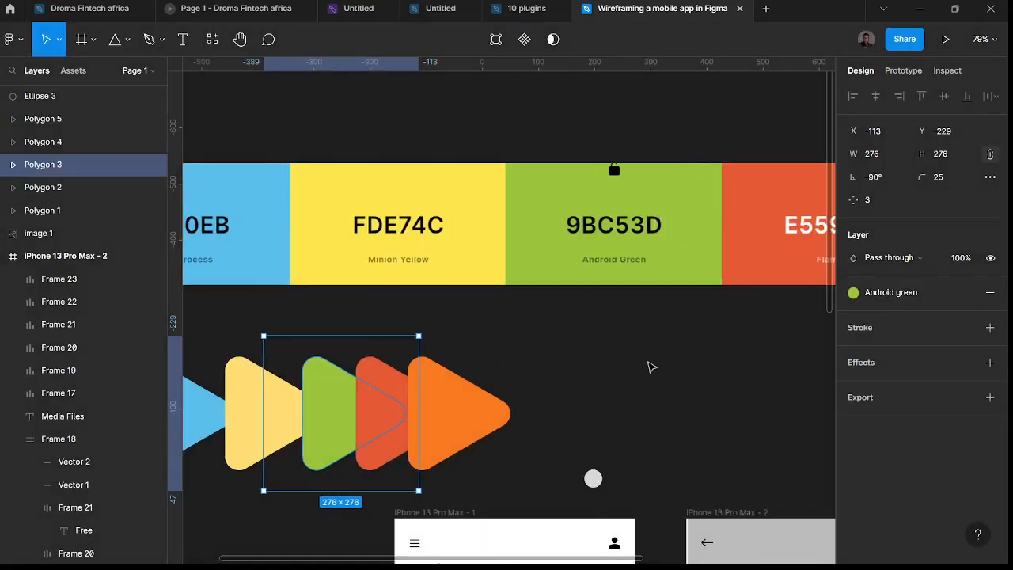
left_click(648, 366)
left_click_drag(502, 423, 539, 423)
- Create a colour style named Flame from the red triangle's fill, matching its name in the palette image
left_click(389, 420)
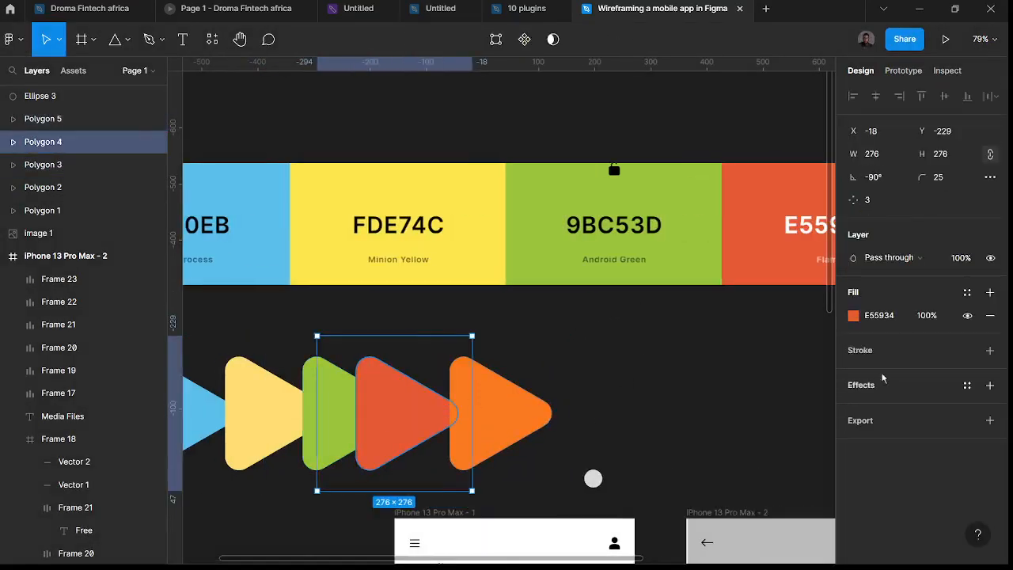
left_click(968, 294)
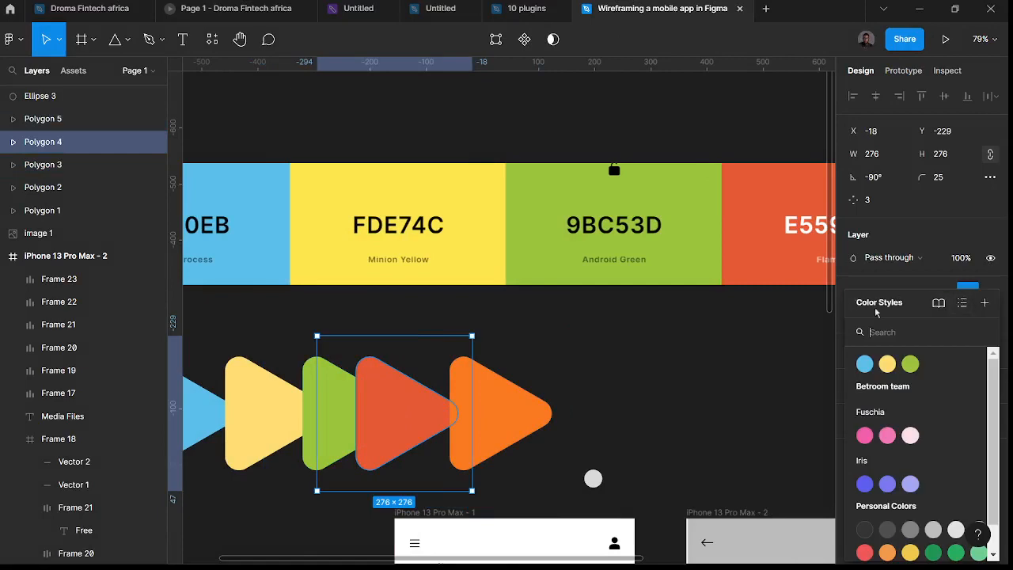
scroll(732, 337, "right", 2)
scroll(732, 337, "right", 2)
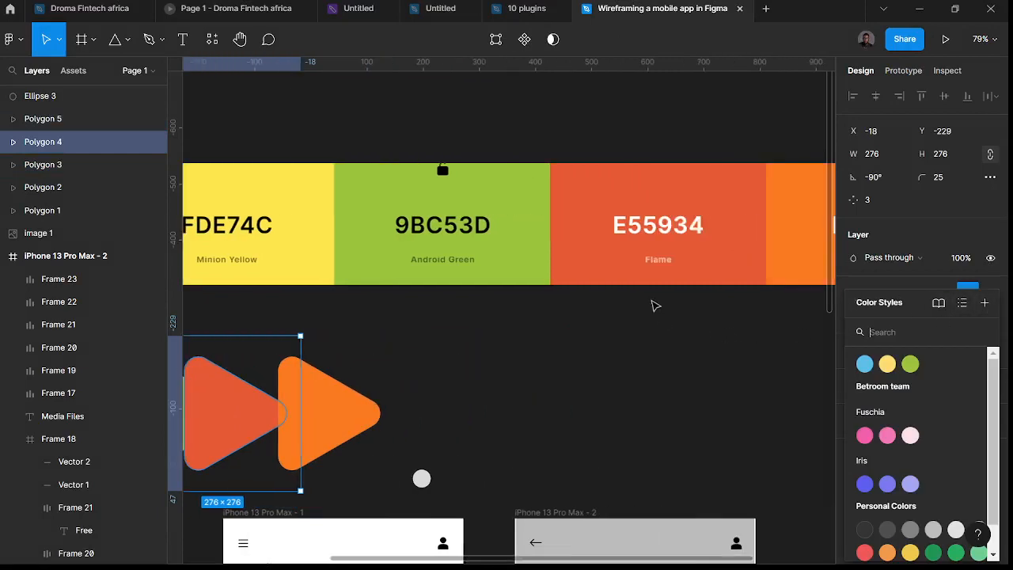
left_click(986, 304)
type("Flame")
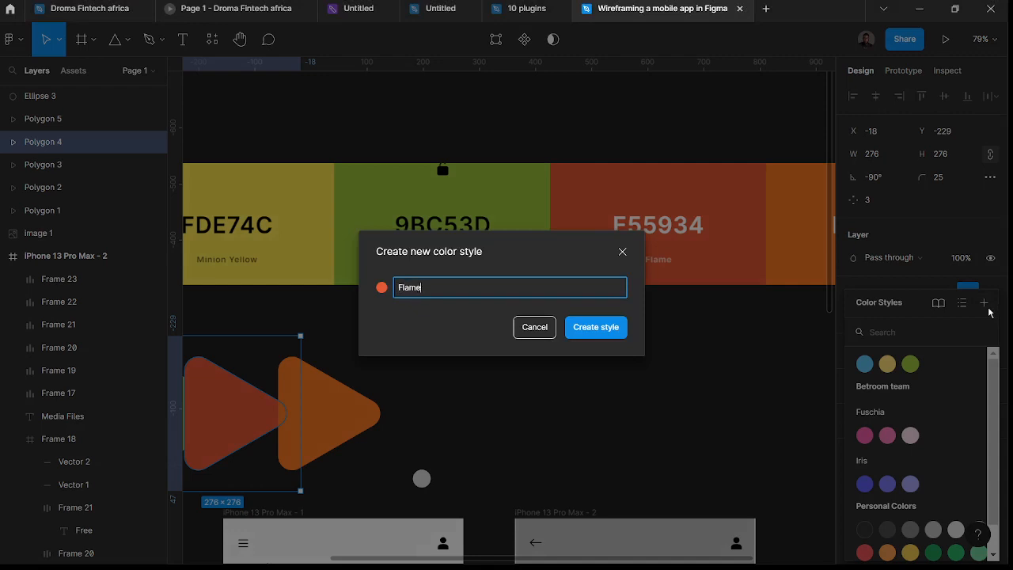
key("Return")
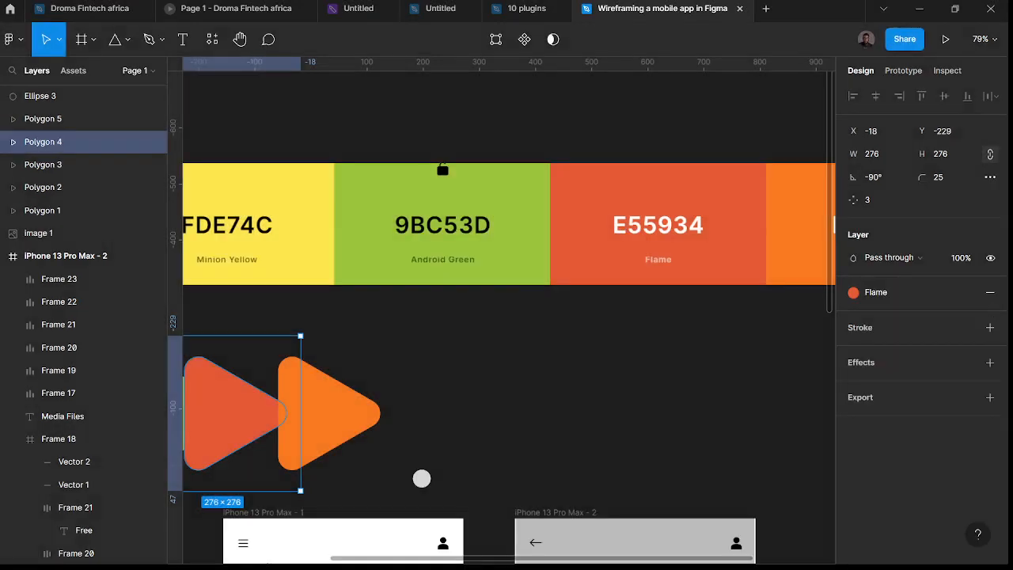
- Create a colour style named Pumpkin from the orange triangle's fill
scroll(438, 373, "right", 5)
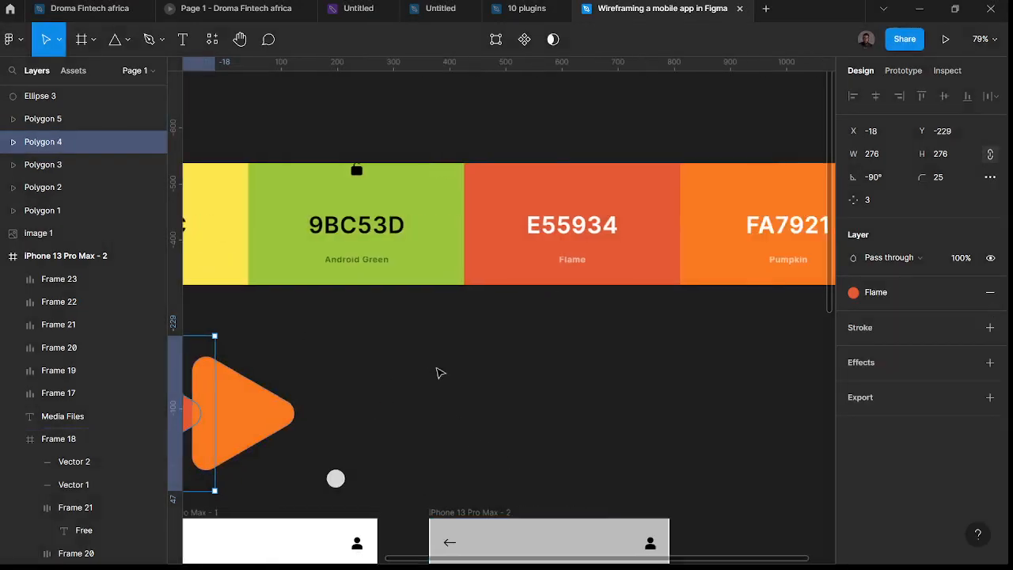
scroll(602, 297, "left", 5)
left_click(337, 407)
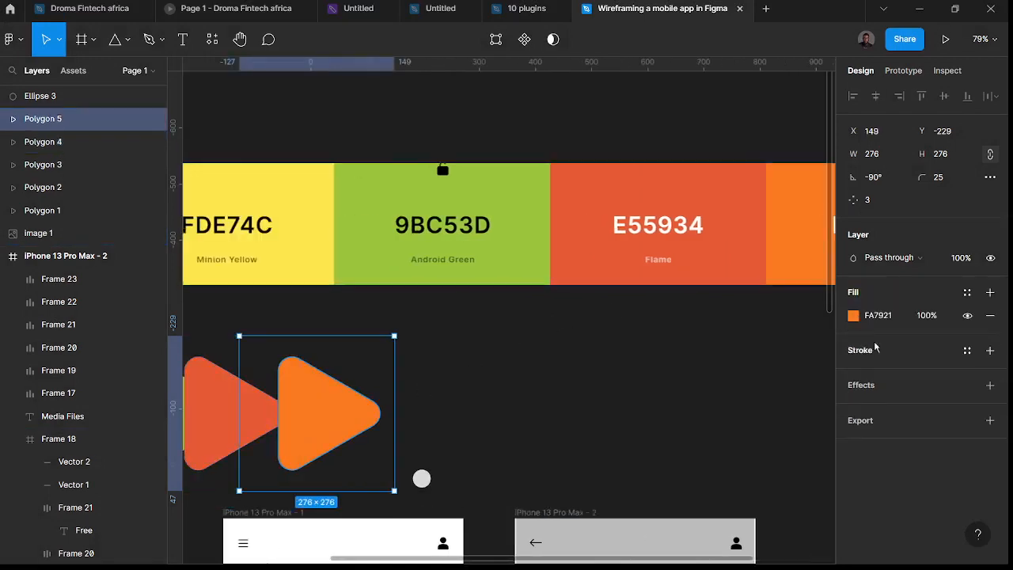
left_click(967, 293)
left_click(984, 303)
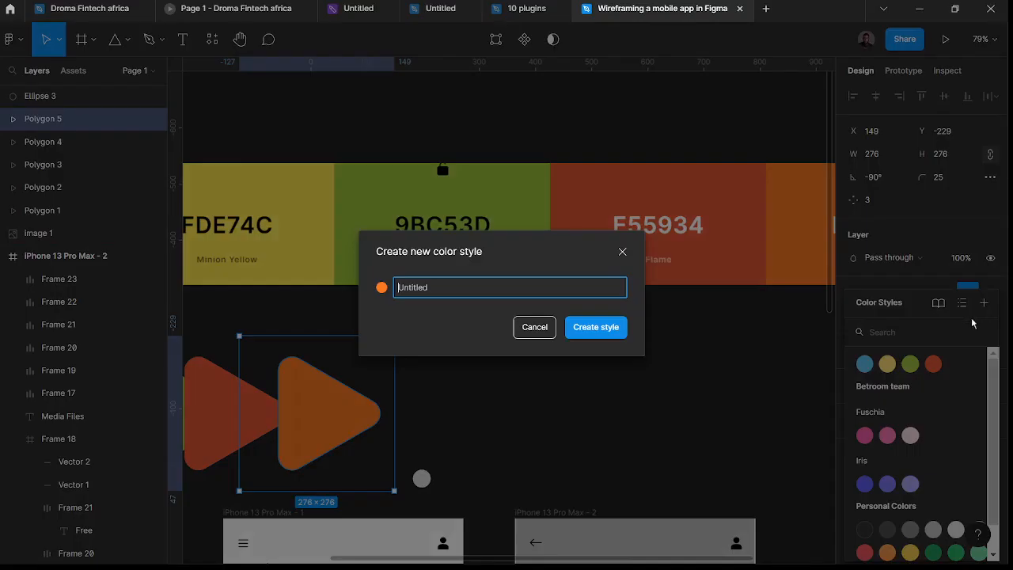
type("Pumpkin")
key("Return")
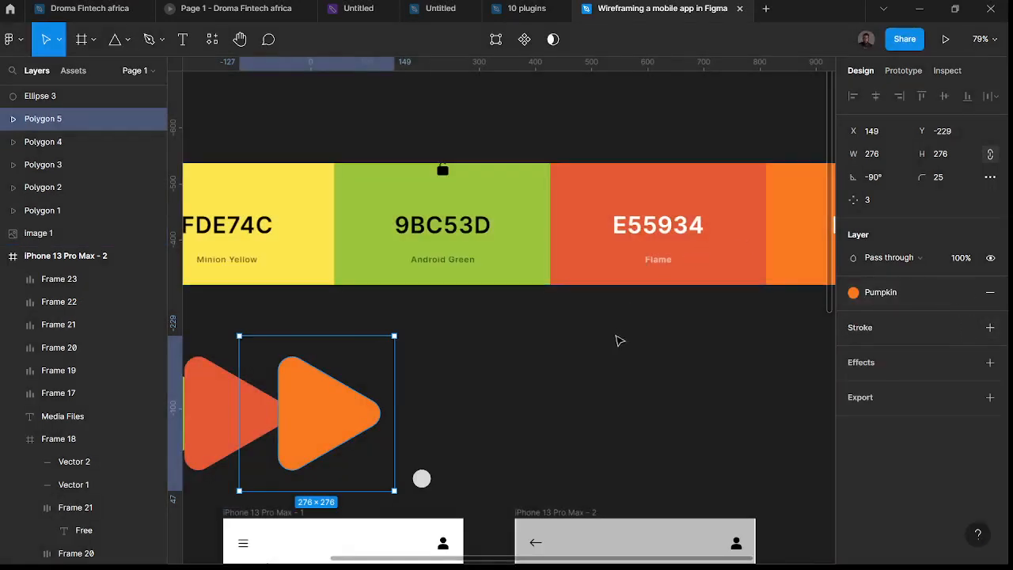
scroll(615, 348, "down", 3)
left_click(612, 369)
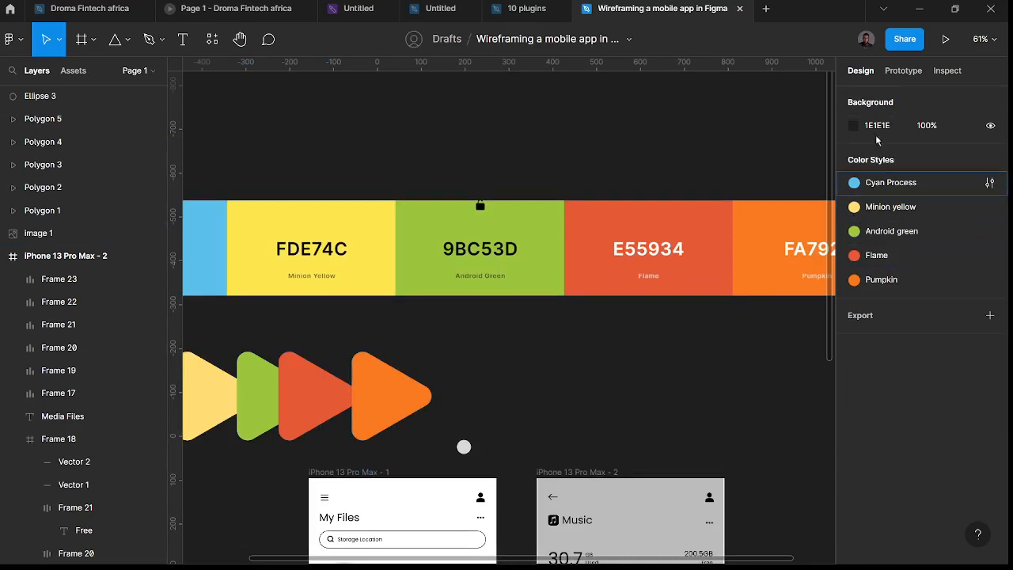
- Take the user-avatar icon out of the My Files header, place it beside the grey circle and resize it to 16 × 16
scroll(407, 421, "up", 6)
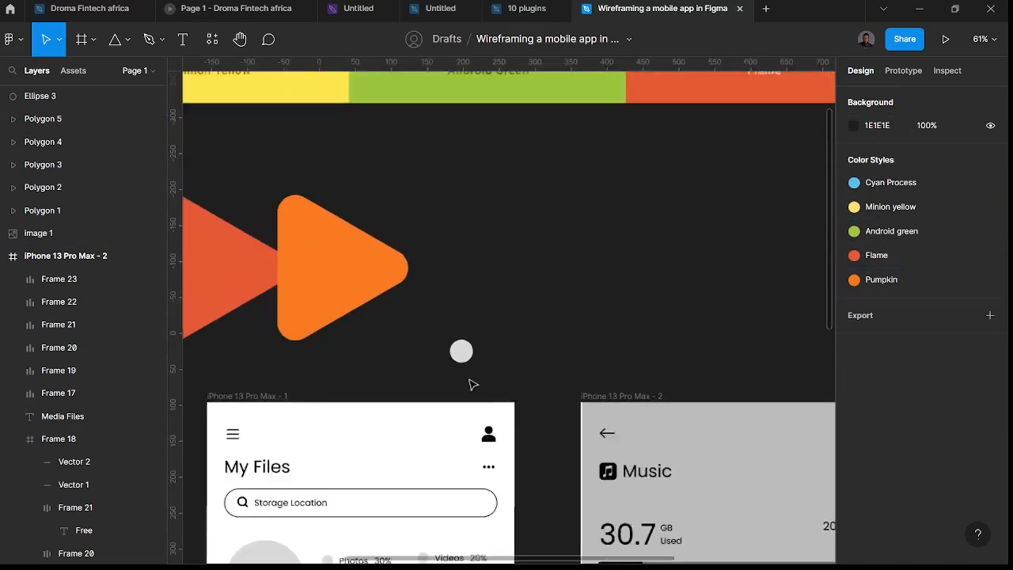
left_click(471, 335)
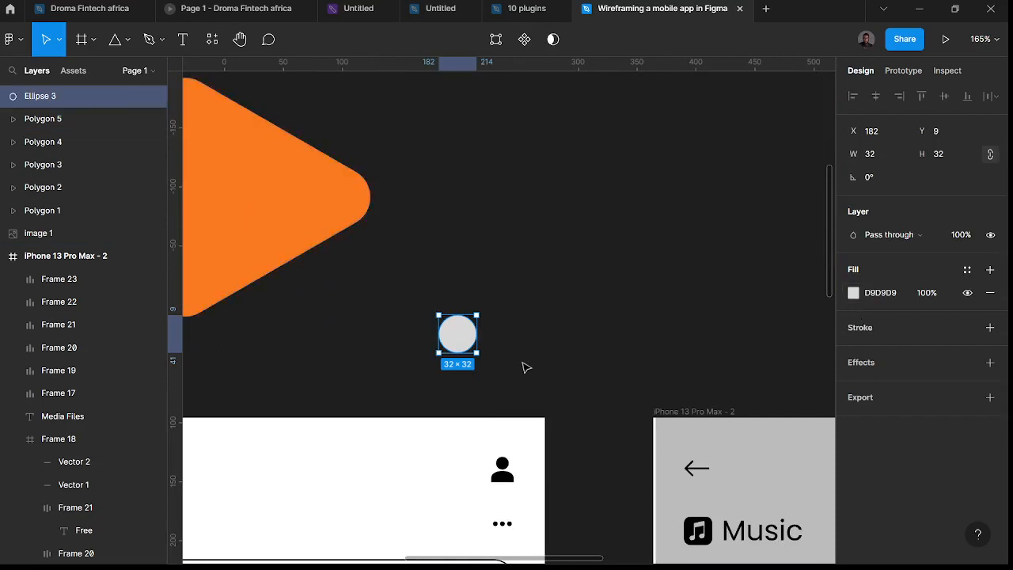
left_click_drag(509, 474, 508, 357)
left_click(944, 178)
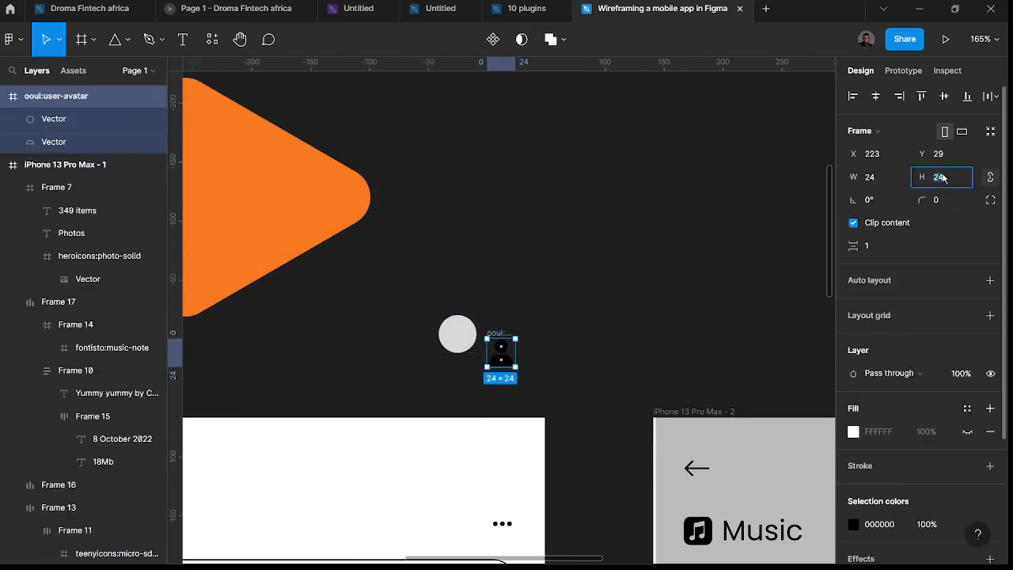
key("Return")
- Move the user-avatar icon onto the grey circle and bring it to the front
scroll(475, 342, "up", 5)
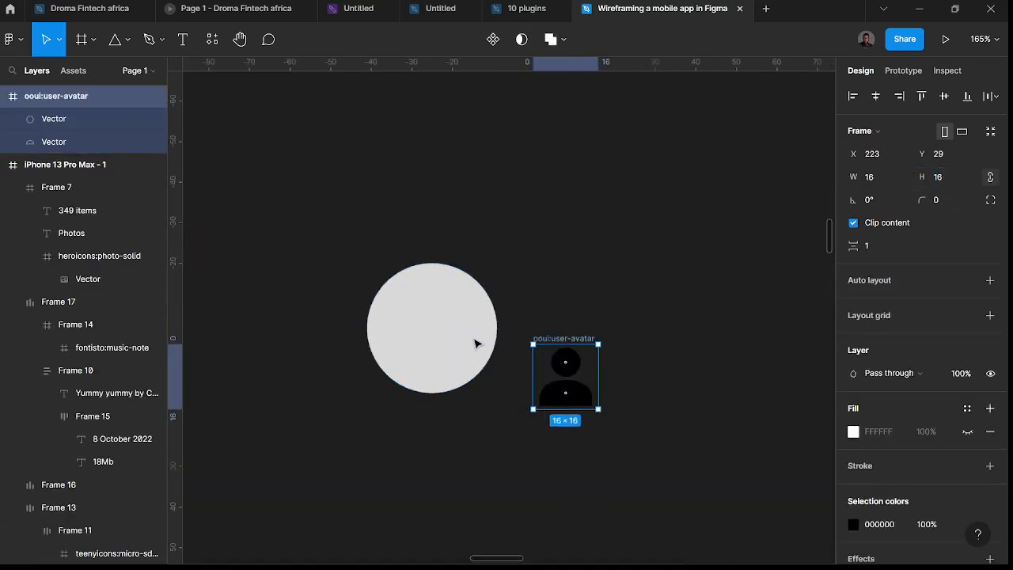
left_click_drag(561, 342, 425, 301)
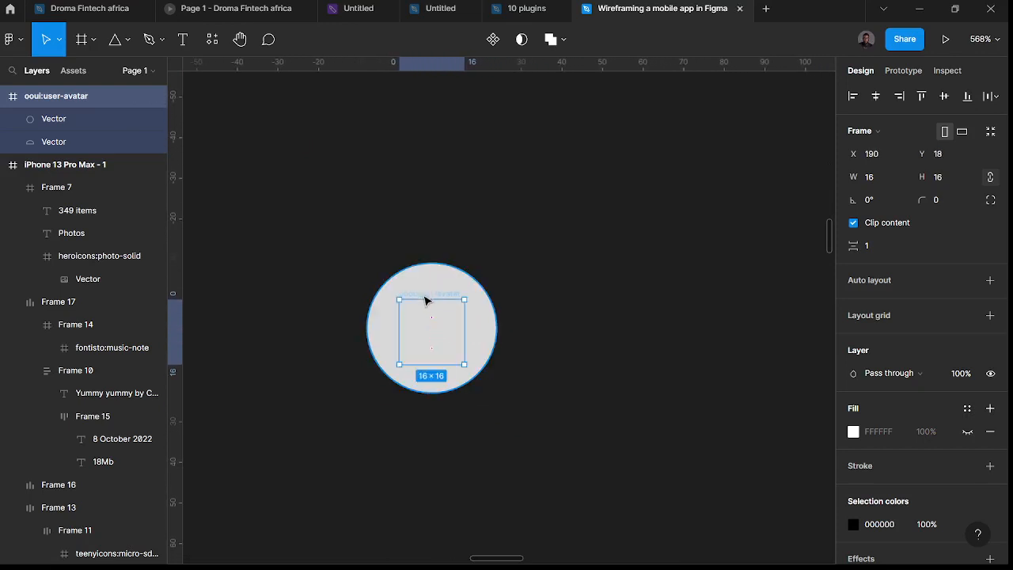
right_click(425, 301)
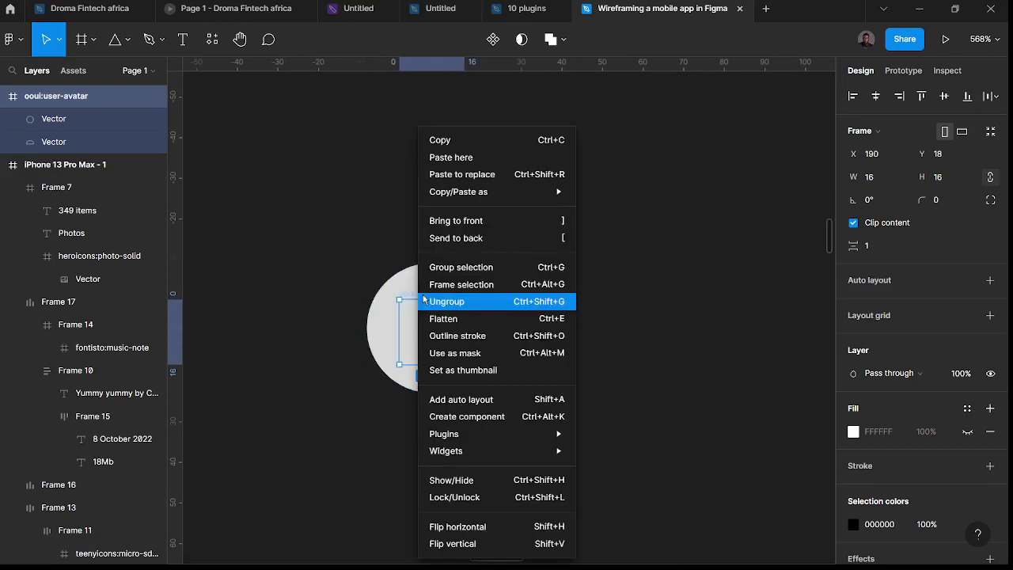
left_click(491, 221)
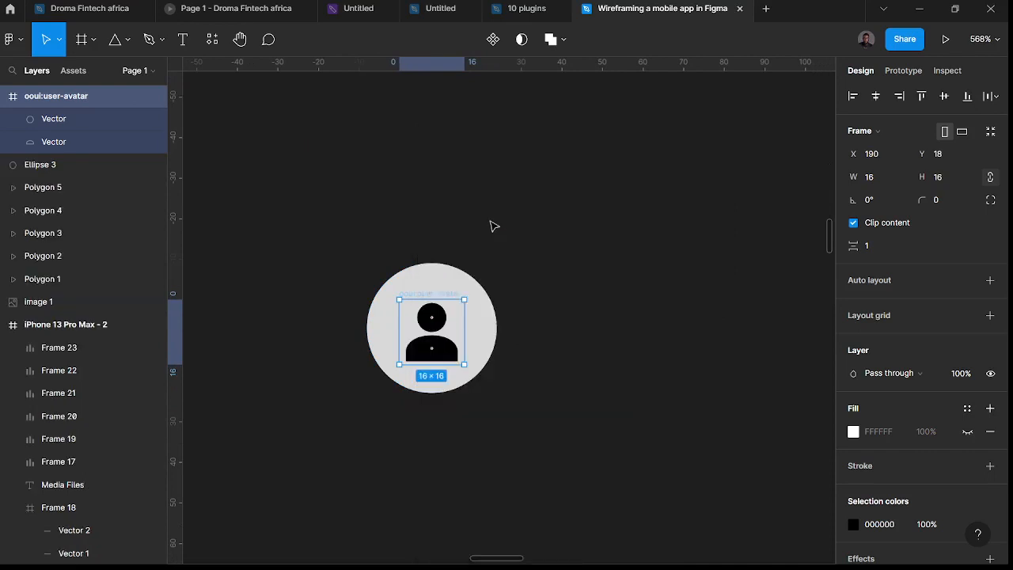
- Align the centres of the avatar icon and the circle, and group the two
left_click(435, 282, "shift")
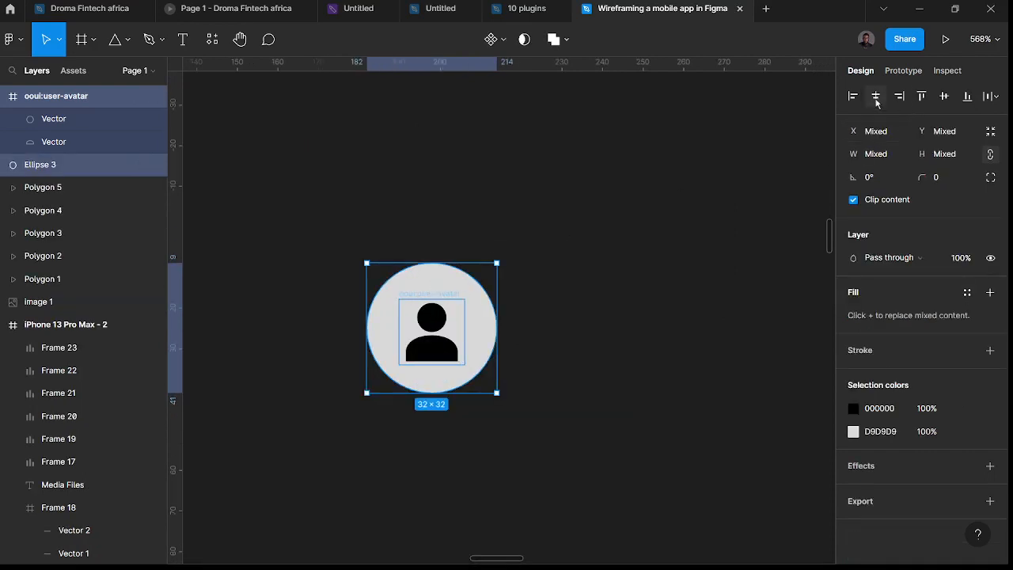
left_click(945, 96)
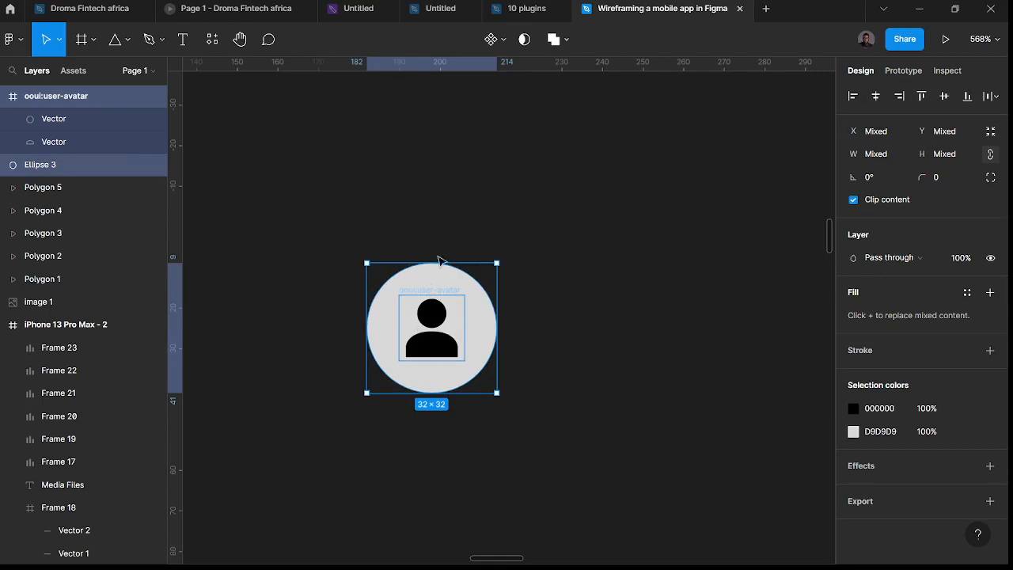
key("ctrl+g")
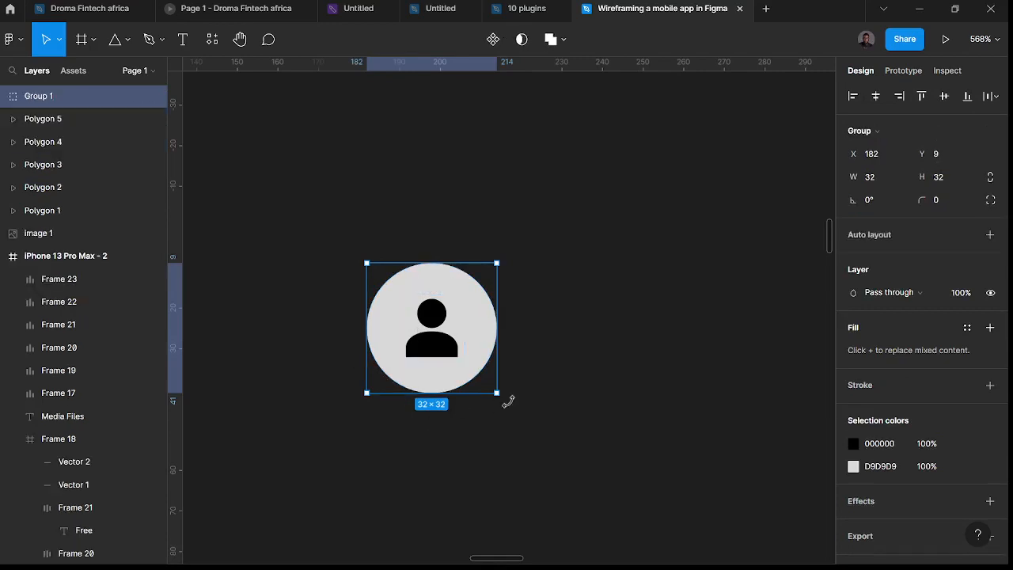
- Apply the Minion yellow colour style to the circle in the avatar group
left_click(854, 467)
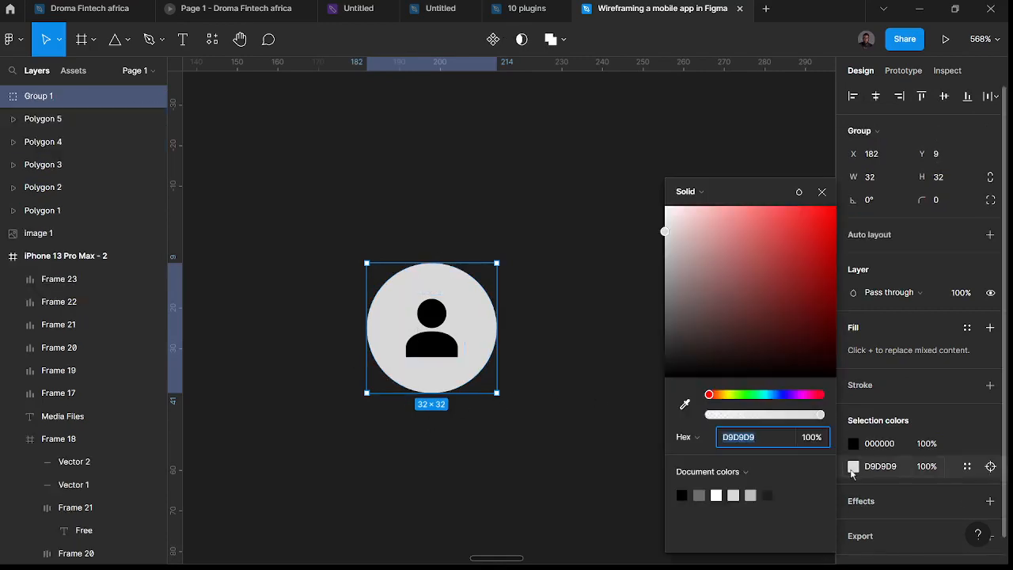
left_click(967, 471)
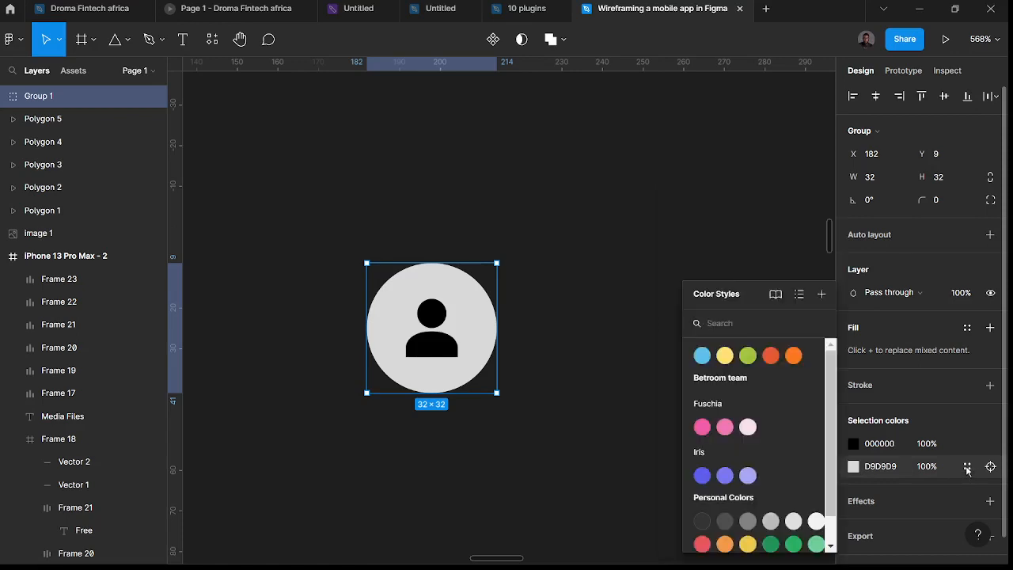
left_click(726, 356)
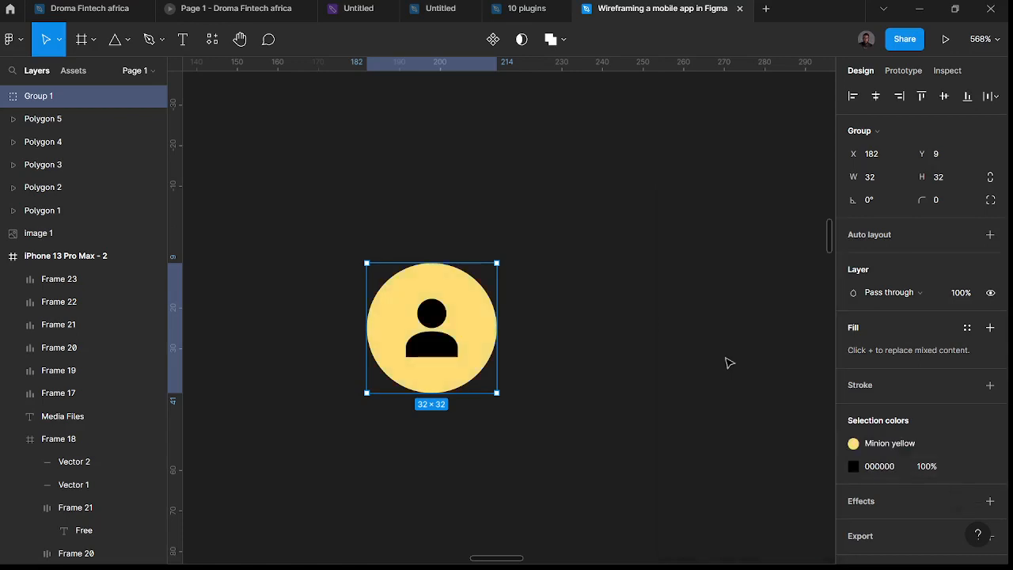
- Place the avatar group in the My Files header at X 374, Y 32, level with the hamburger menu icon
scroll(570, 332, "down", 5)
left_click(600, 362)
scroll(600, 366, "down", 2)
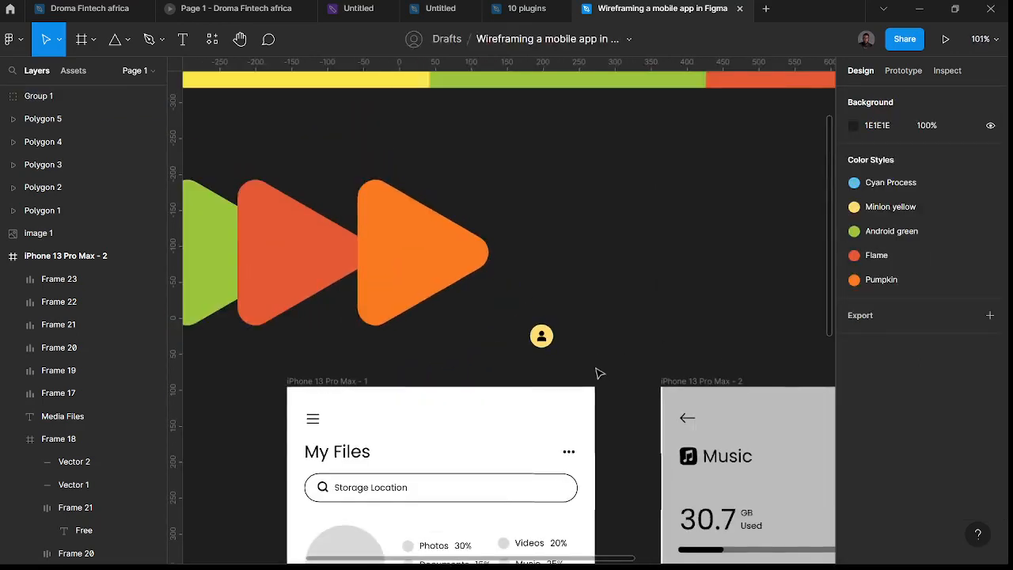
left_click_drag(547, 340, 579, 430)
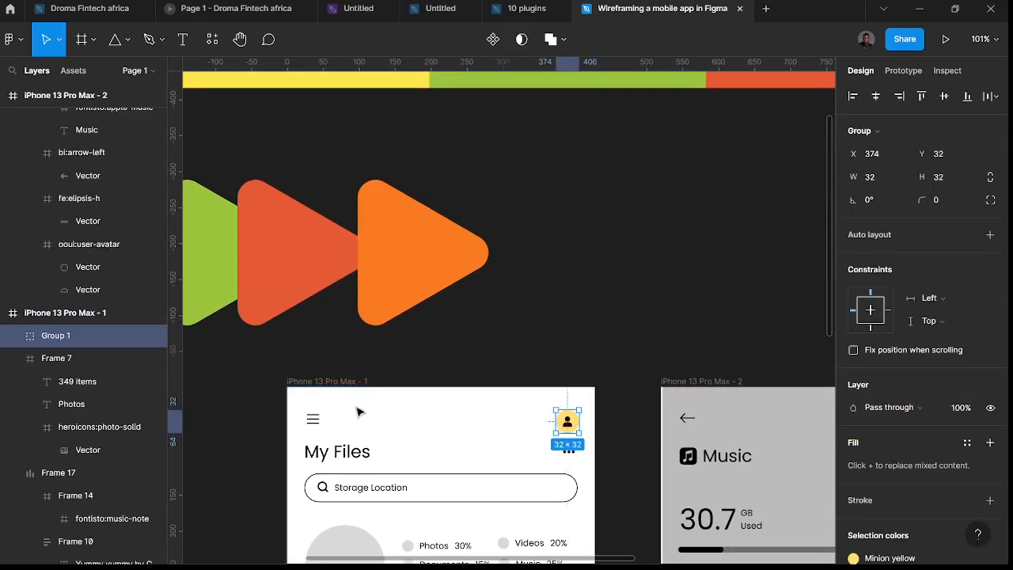
left_click_drag(340, 430, 425, 434)
left_click(403, 422)
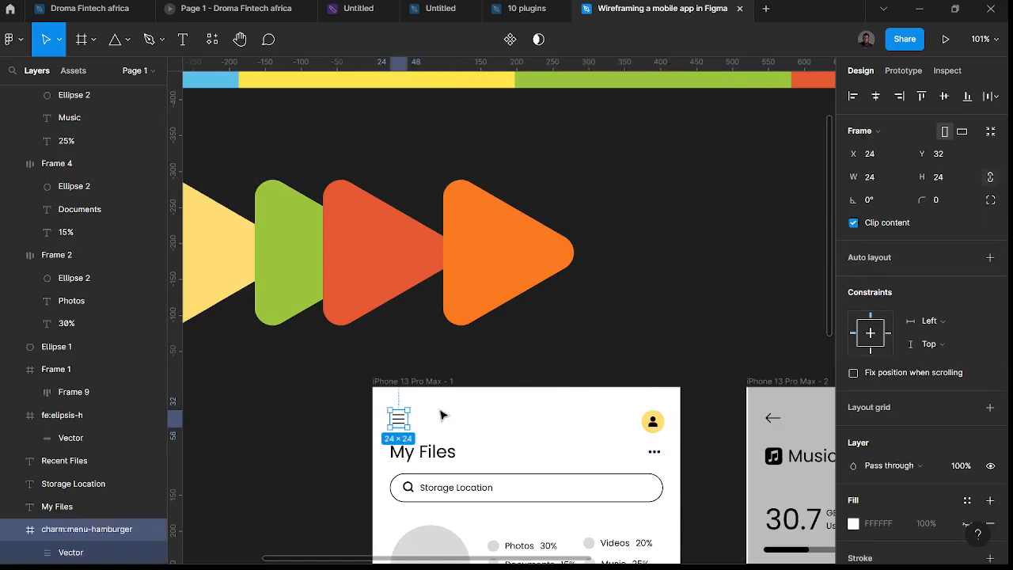
- Change the stroke of the Storage Location search bar to grey 6D6D6D
scroll(427, 412, "down", 5)
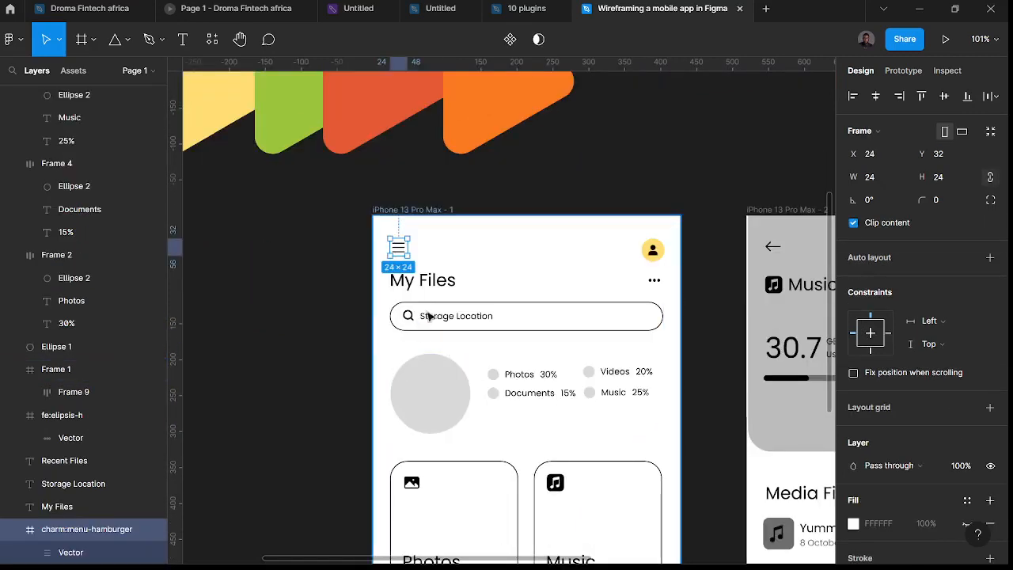
scroll(423, 319, "up", 5)
left_click(457, 331)
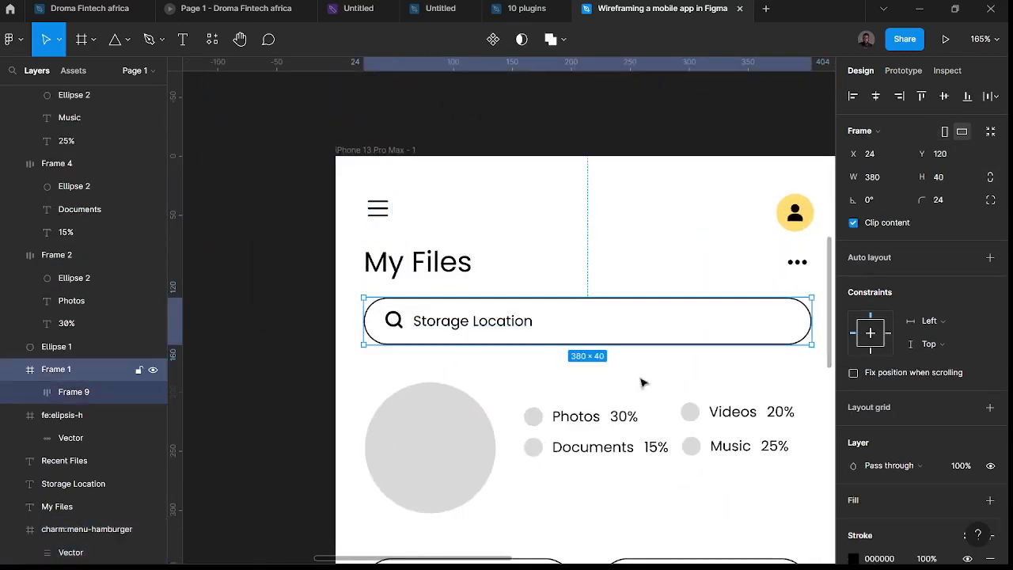
scroll(899, 478, "down", 2)
left_click(853, 464)
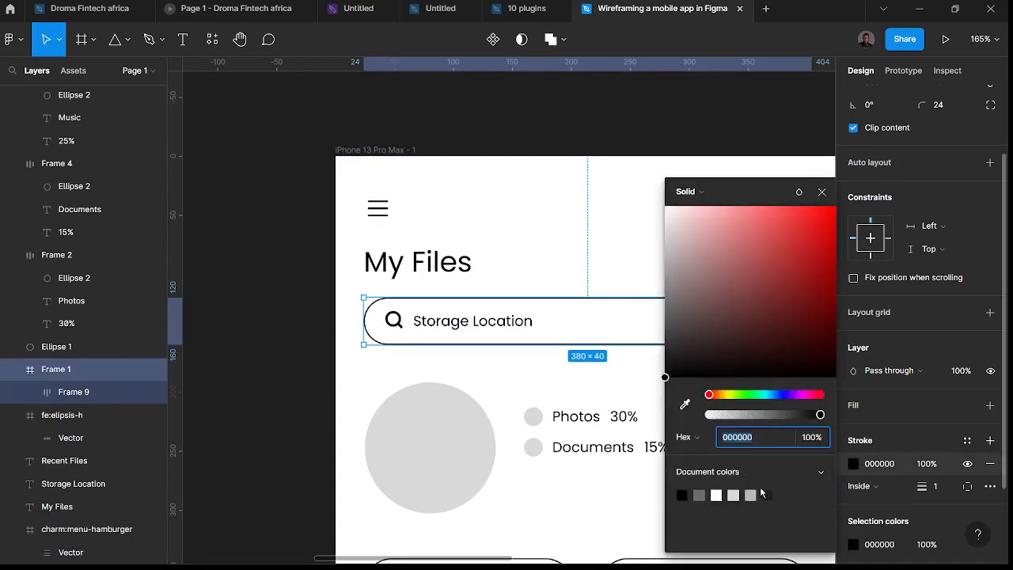
left_click(699, 495)
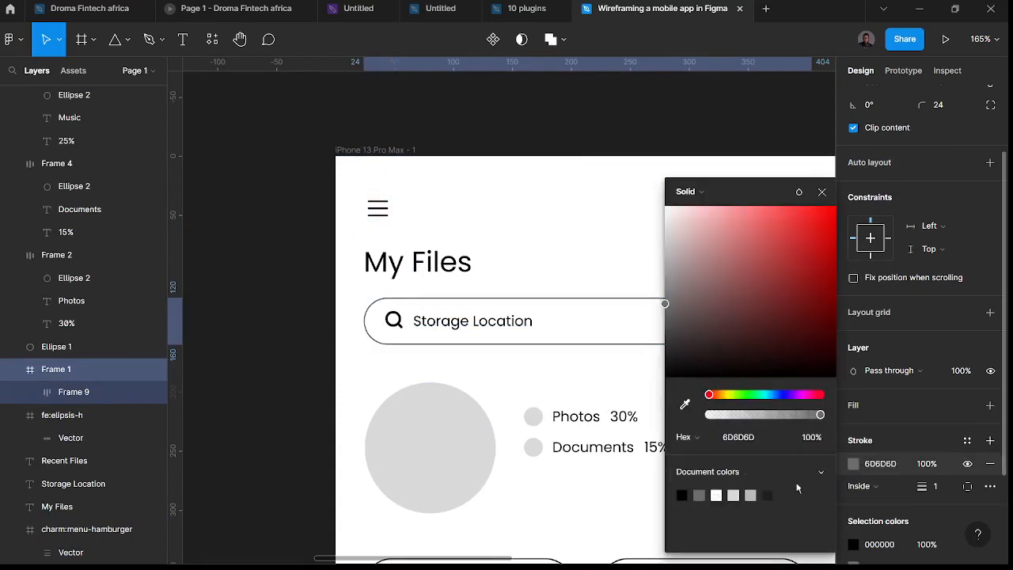
- Recolour the search bar's magnifier icon and Storage Location text to light grey BBBBBB
scroll(911, 444, "down", 3)
left_click(852, 418)
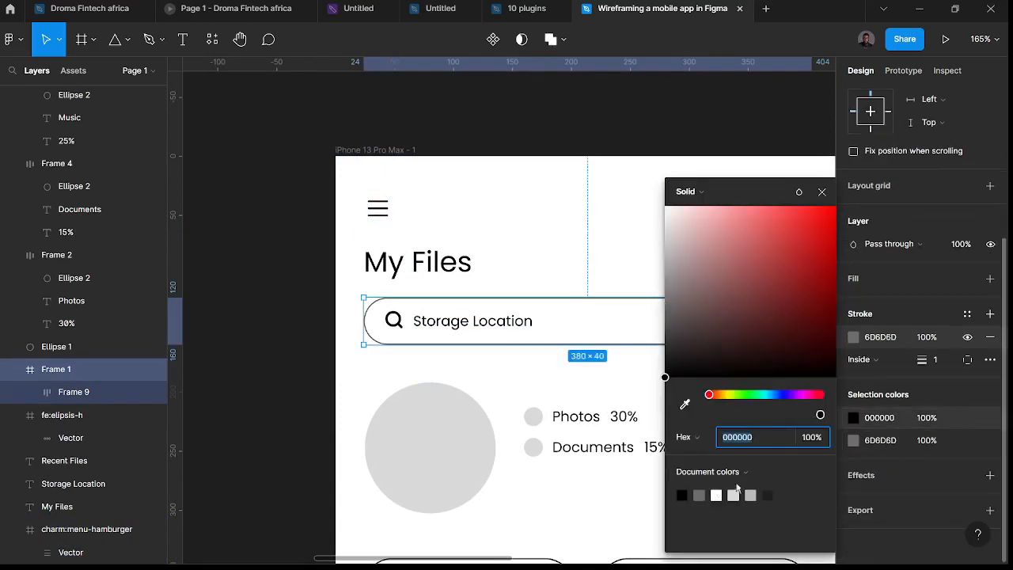
left_click(735, 494)
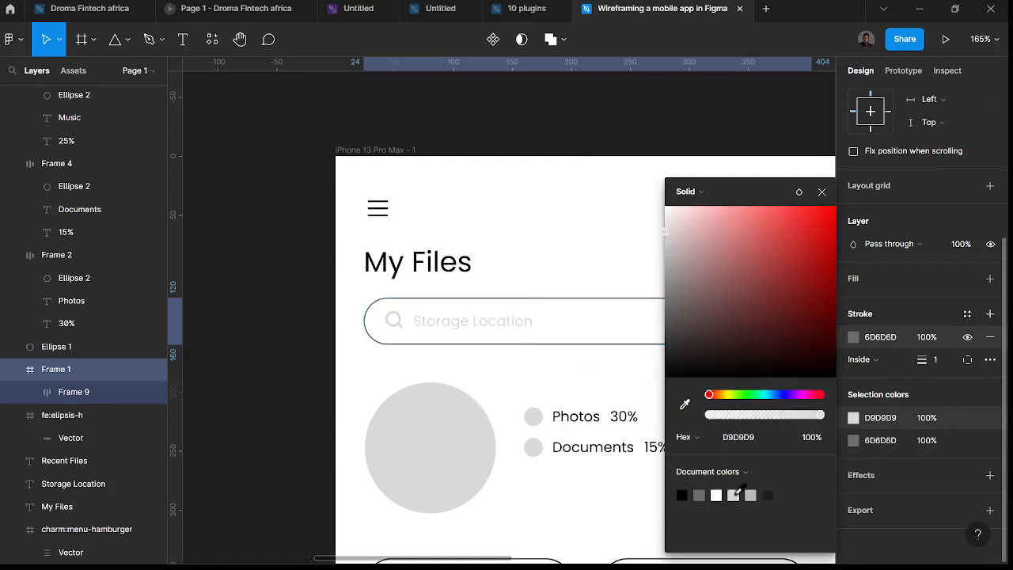
left_click(750, 495)
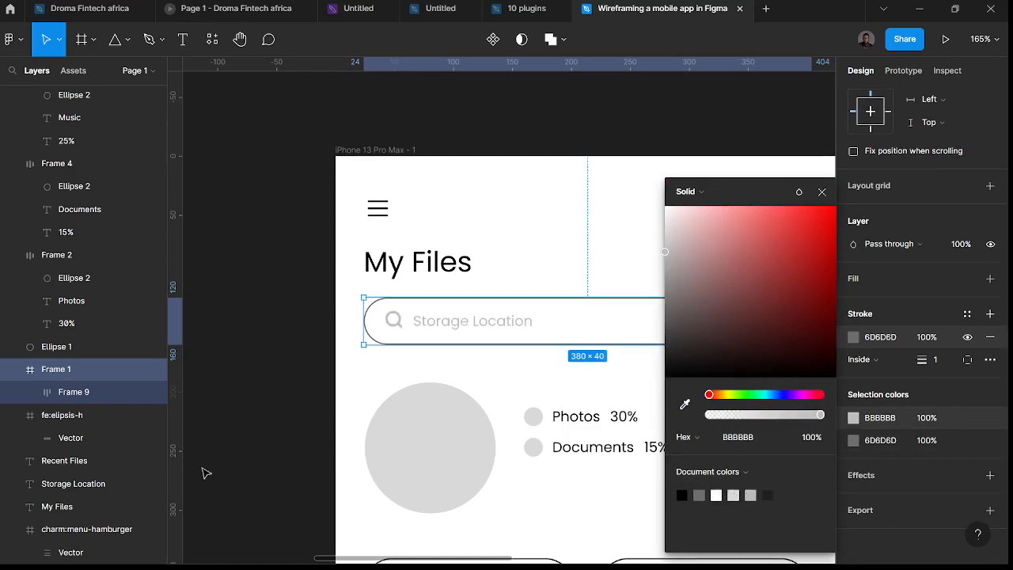
scroll(204, 473, "down", 5)
left_click(240, 462)
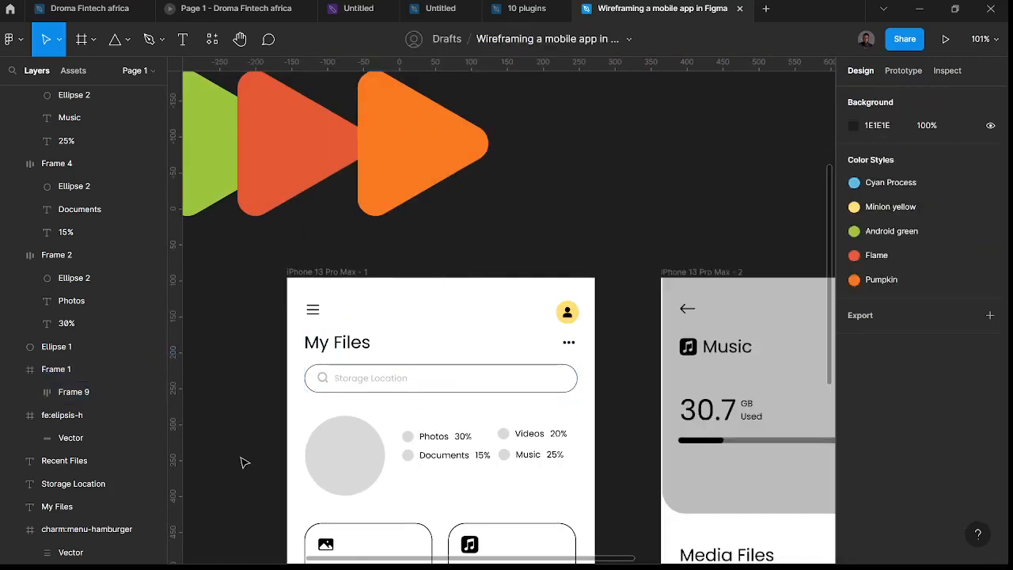
- Apply the Flame colour style to the small circle beside the Photos 30% legend entry
left_click(406, 440)
scroll(407, 251, "left", 5)
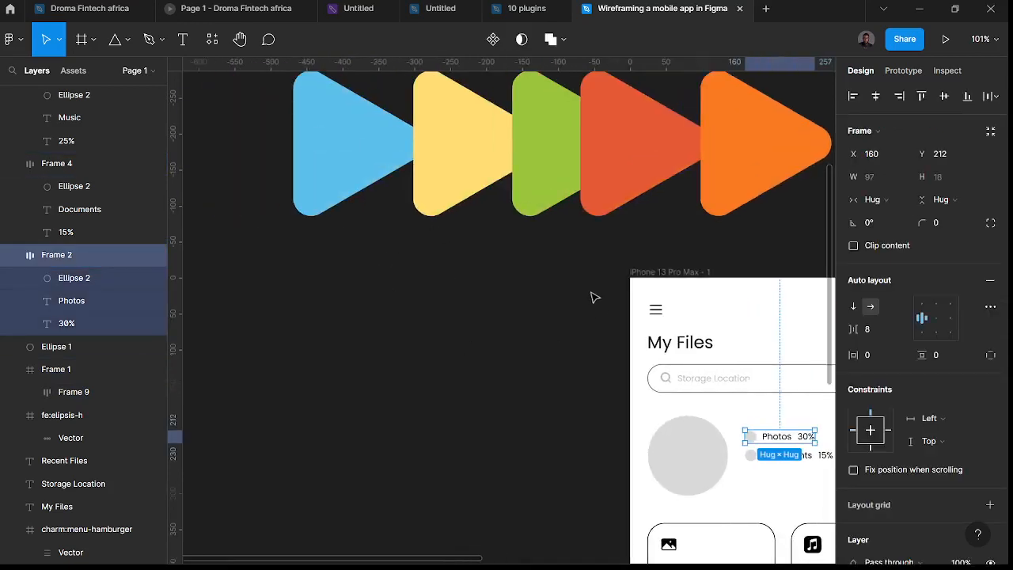
scroll(595, 315, "right", 3)
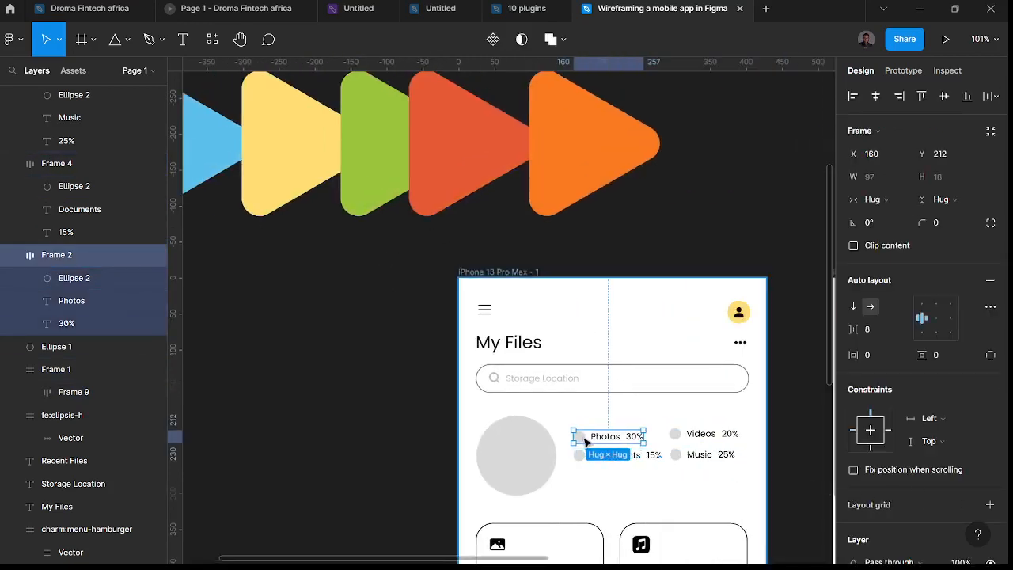
scroll(586, 442, "up", 2)
left_click(584, 440)
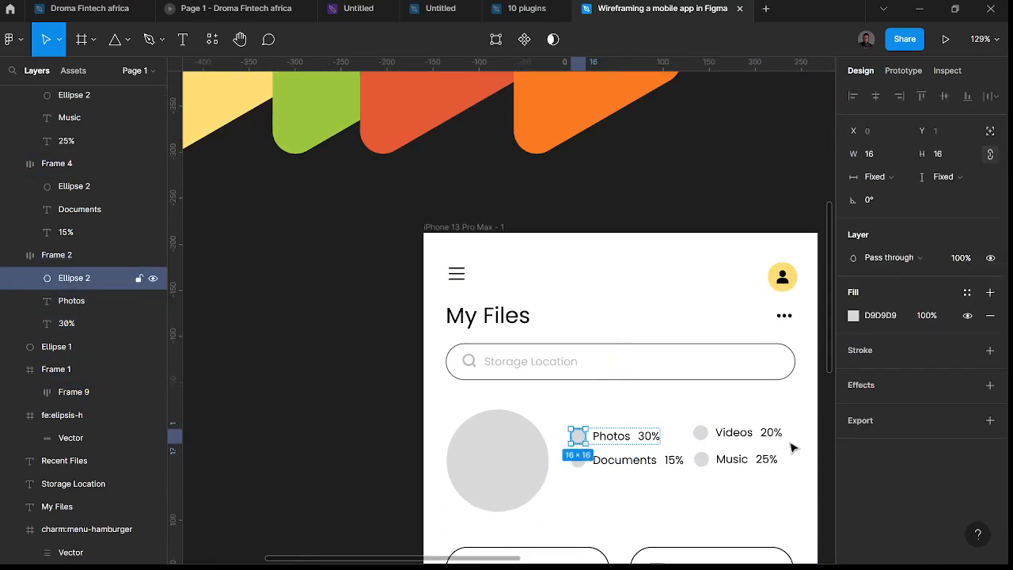
left_click(854, 315)
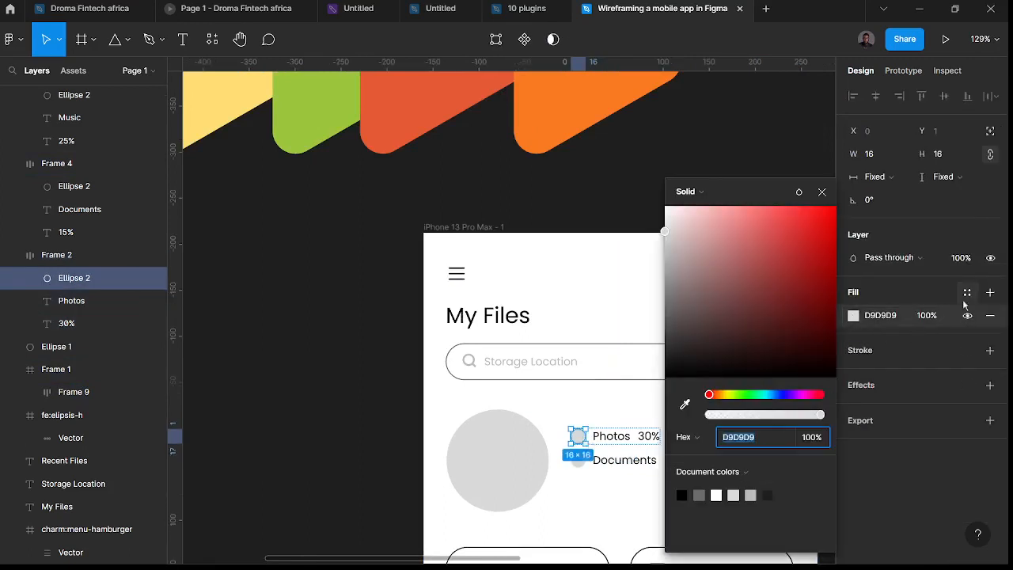
left_click(966, 294)
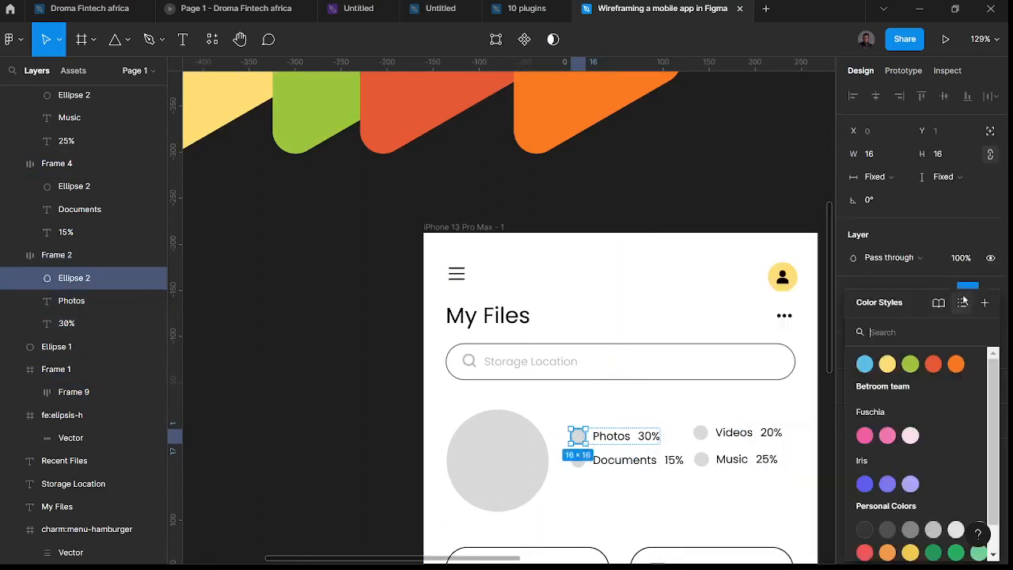
left_click(933, 364)
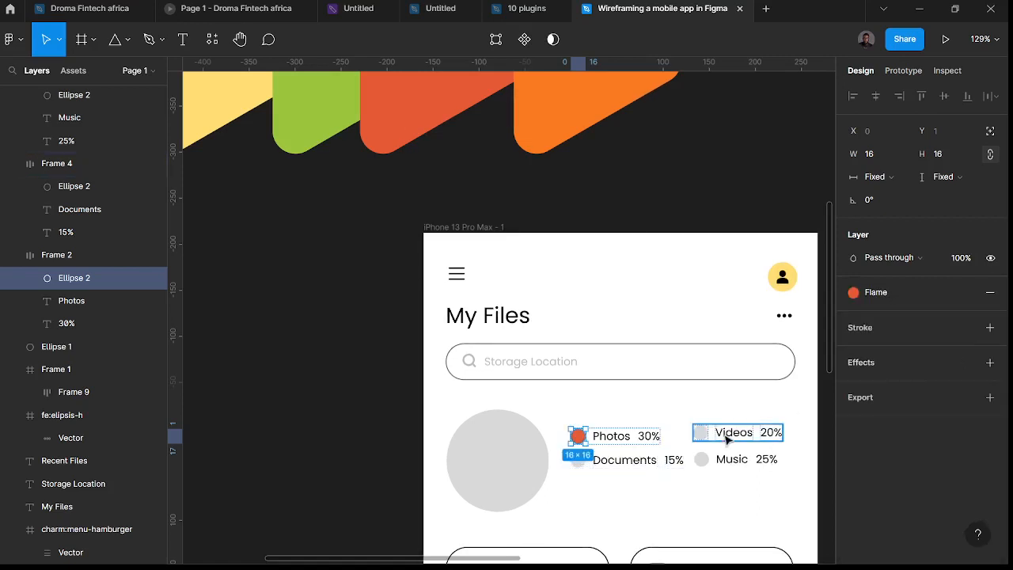
- Apply the Pumpkin colour style to the small circle beside the Videos 20% legend entry
left_click(705, 434)
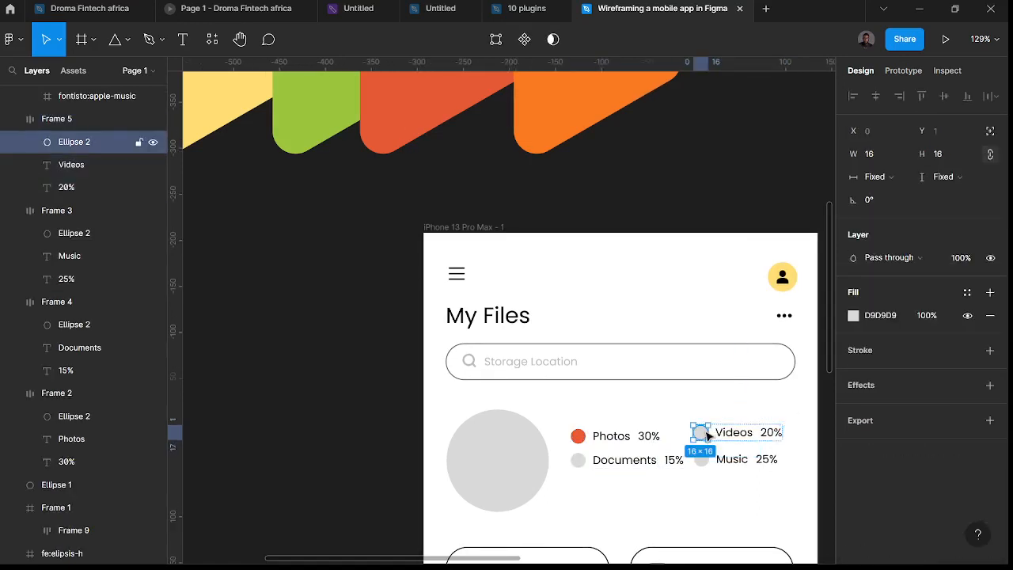
left_click(967, 294)
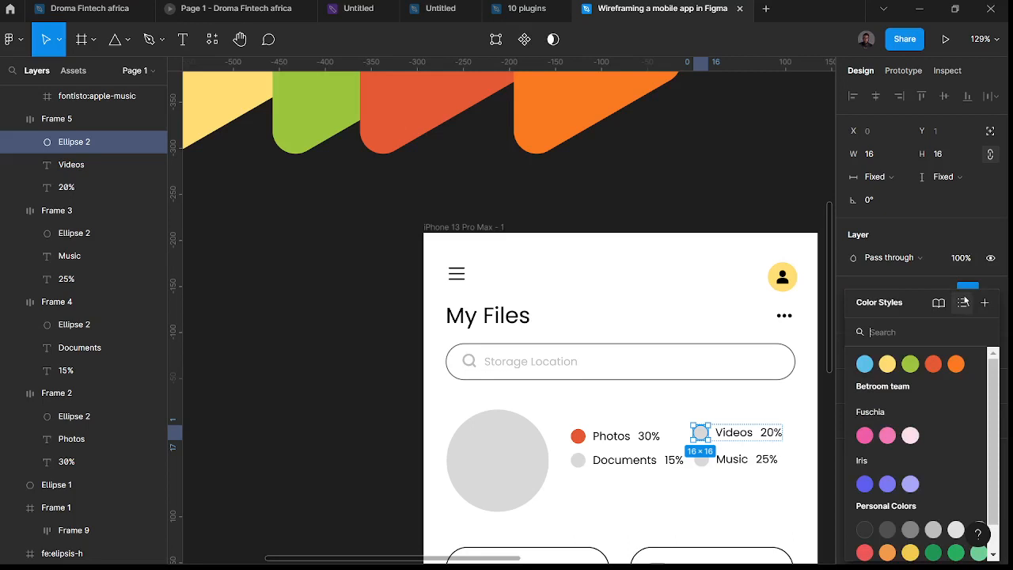
left_click(955, 364)
- Apply the Android green colour style to the small circle beside the Documents 15% legend entry
left_click(578, 460)
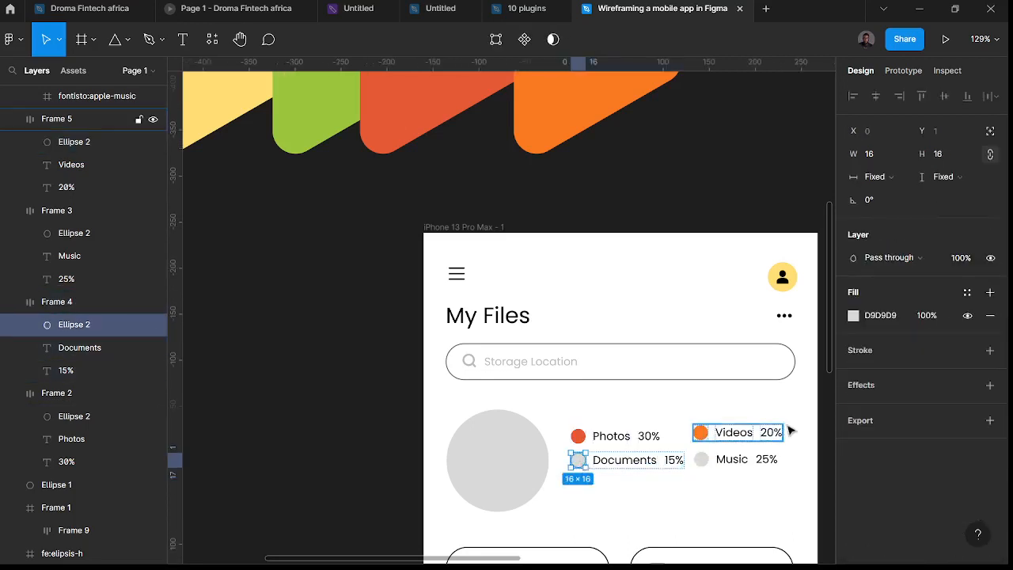
left_click(966, 292)
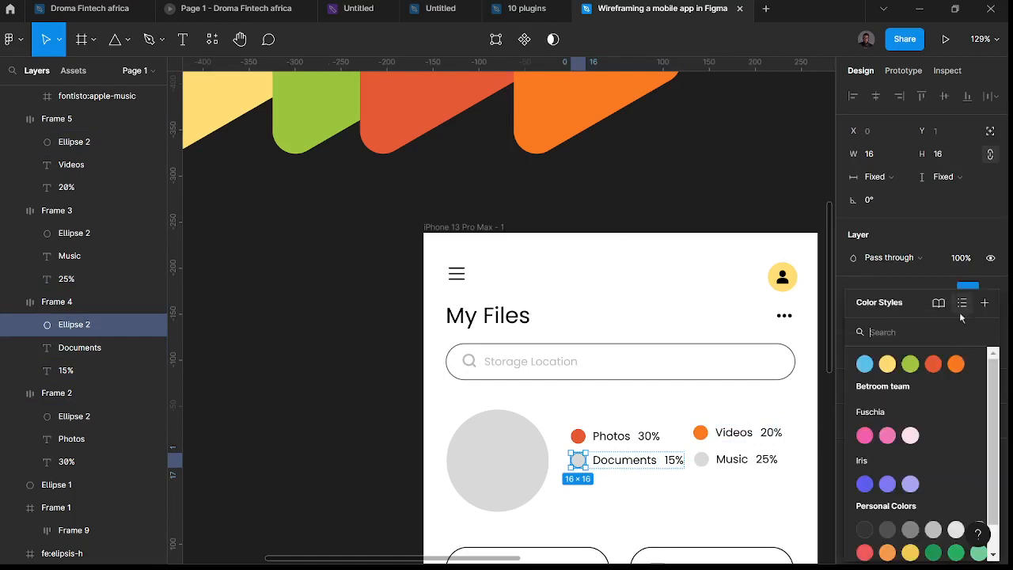
left_click(910, 363)
- Apply the Cyan Process colour style to the small circle beside the Music 25% legend entry
left_click(702, 459)
left_click(701, 459)
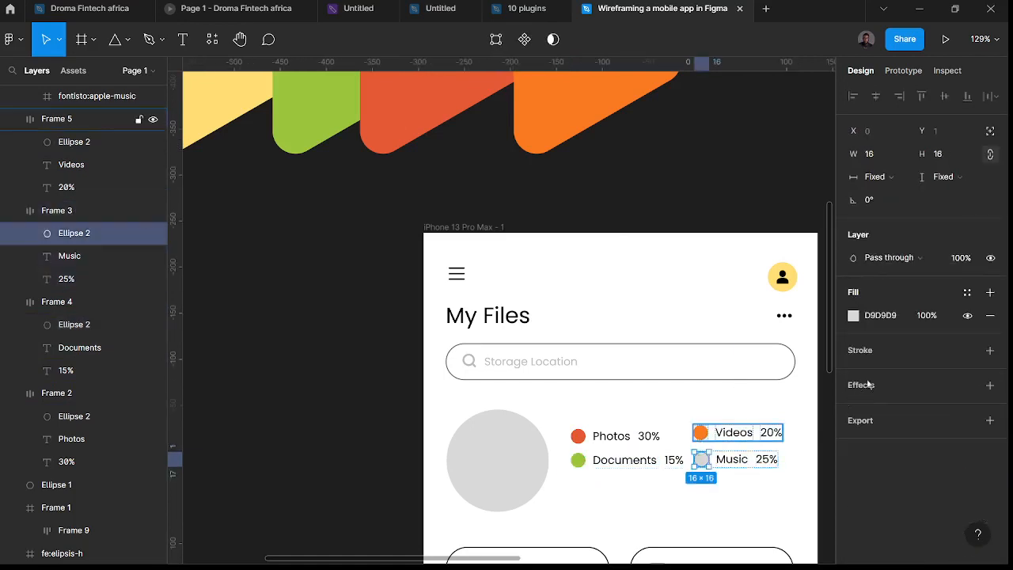
left_click(966, 293)
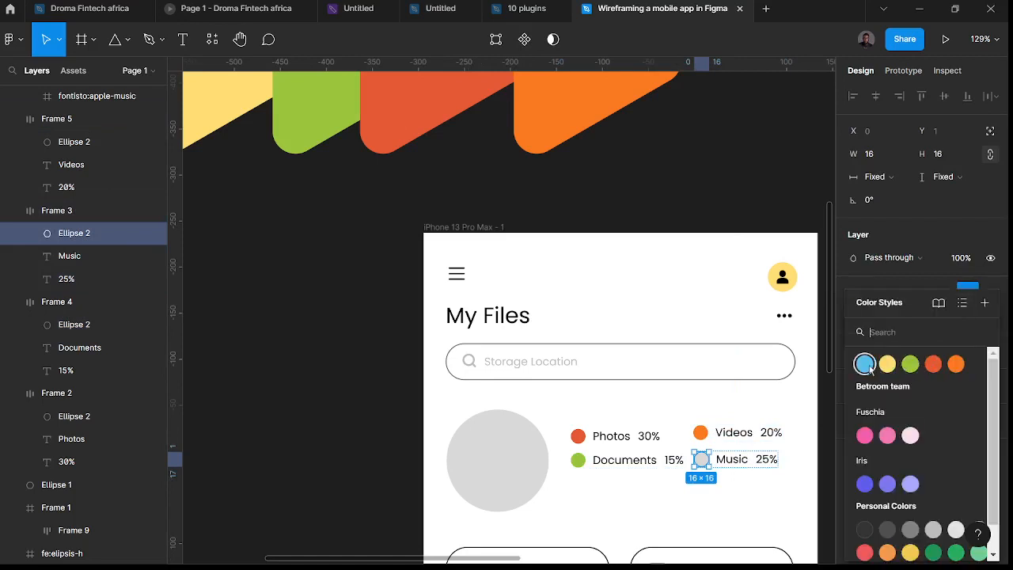
left_click(865, 363)
left_click(719, 214)
- Review the My Files screen, checking the coloured legend, the large grey chart circle and the Photos and Music cards
scroll(694, 215, "down", 2)
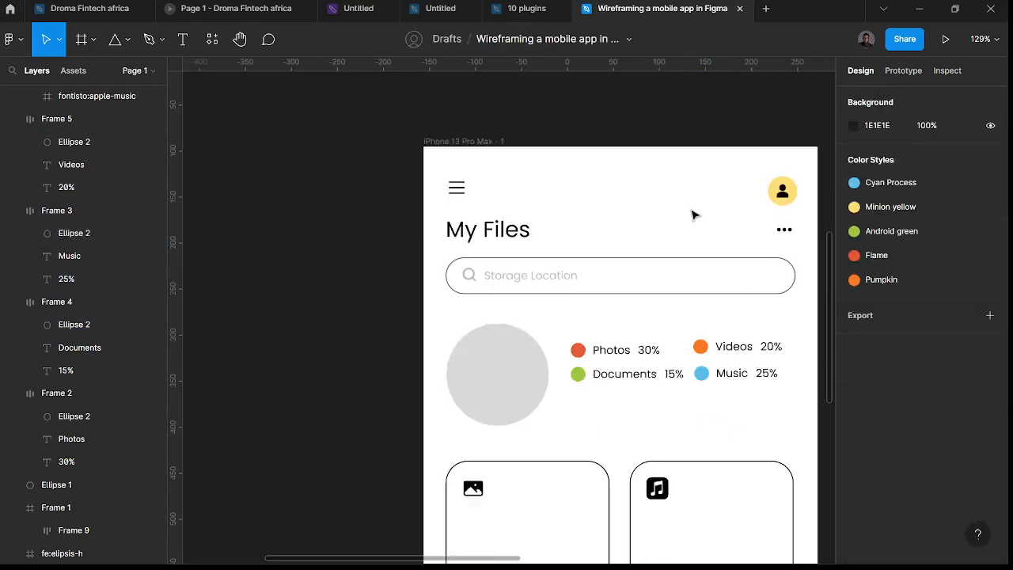
scroll(694, 216, "down", 2)
scroll(536, 145, "down", 4)
left_click(511, 329)
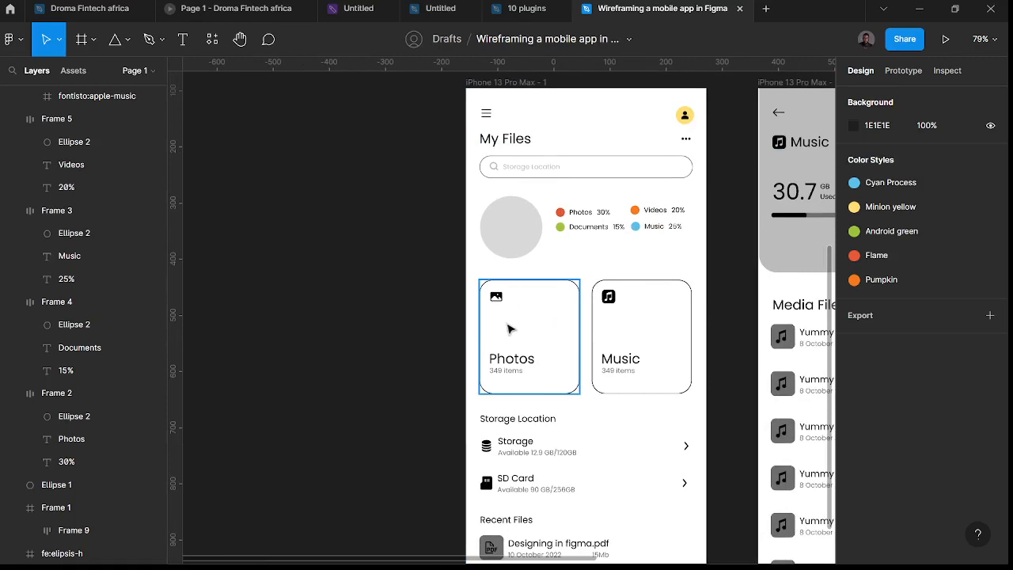
scroll(546, 333, "up", 5)
scroll(545, 362, "right", 6)
scroll(402, 199, "down", 3)
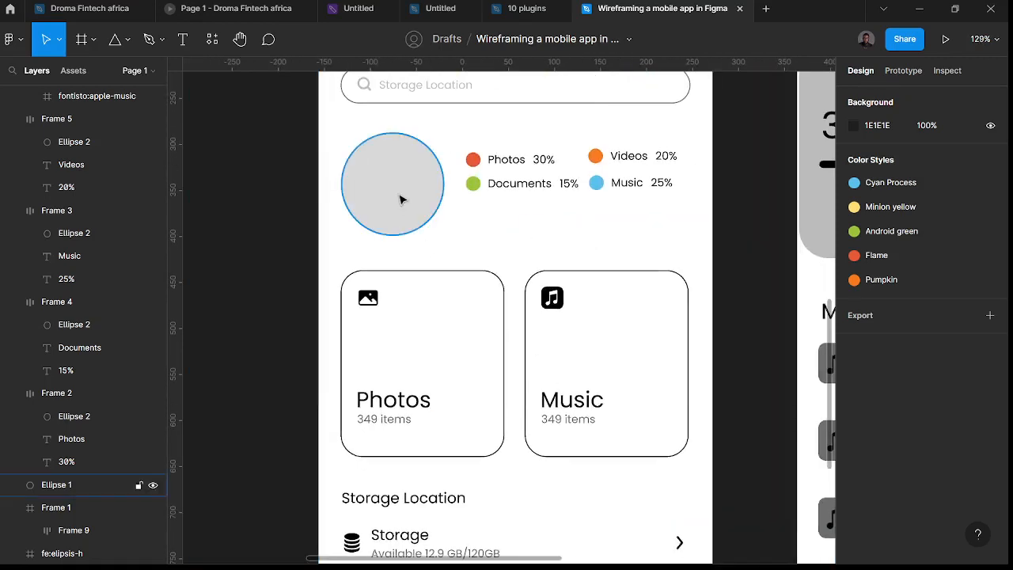
scroll(401, 200, "up", 4)
scroll(409, 346, "up", 2)
scroll(421, 355, "left", 4)
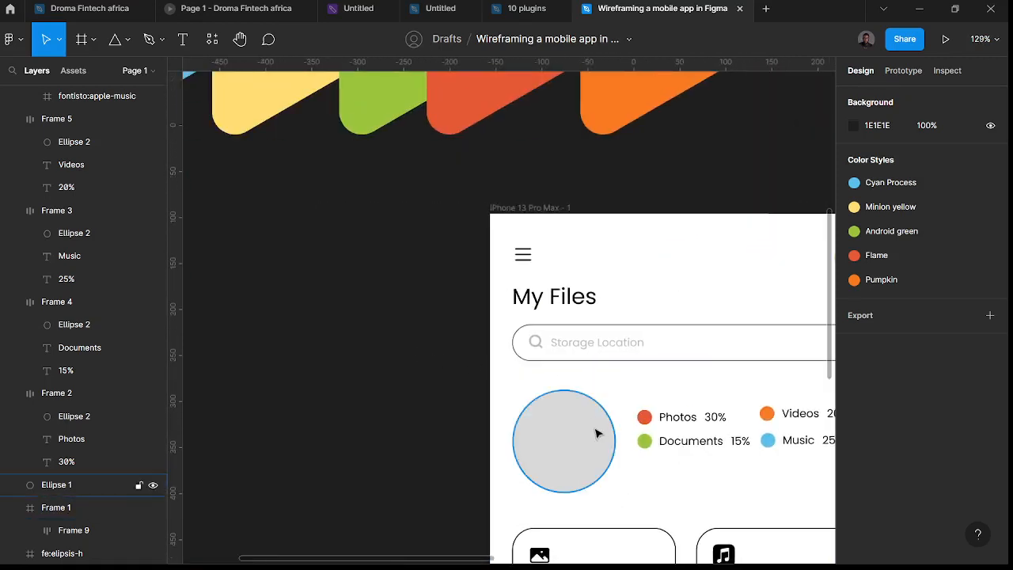
scroll(625, 396, "down", 3)
scroll(577, 368, "right", 3)
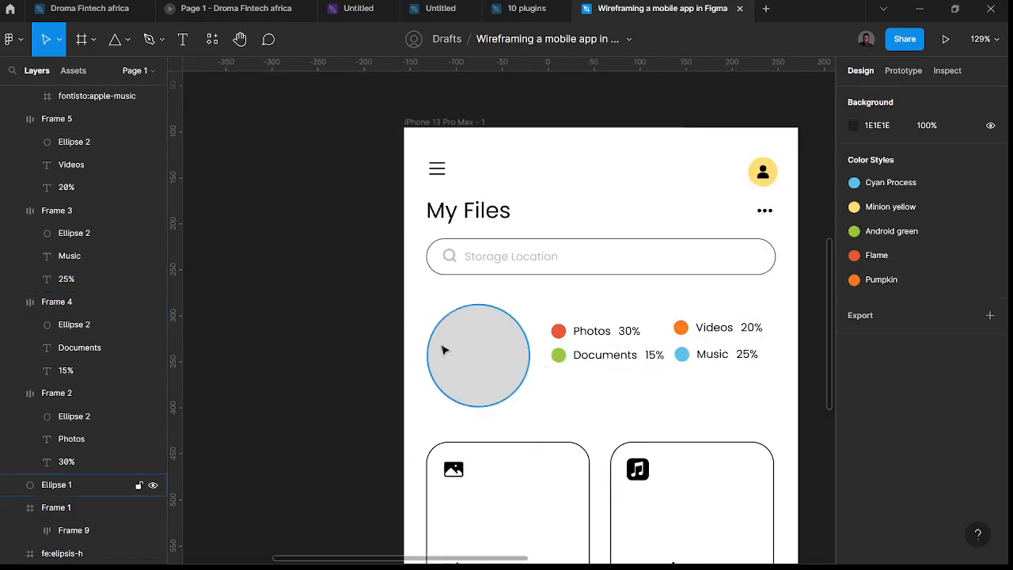
- Move the four legend entries down together by about 16 px so they sit centred beside the large grey circle
left_click_drag(383, 299, 811, 440)
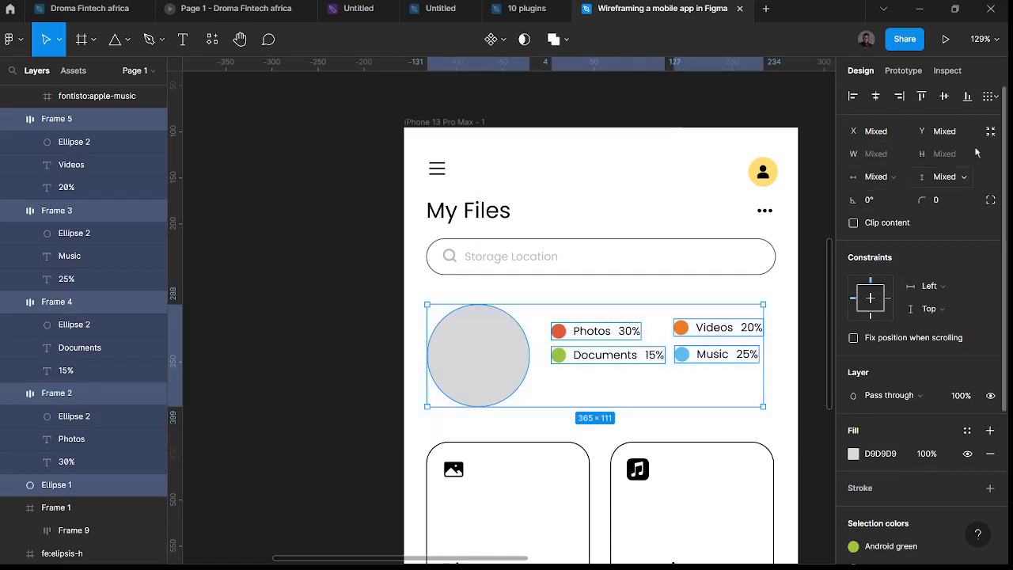
left_click(324, 343)
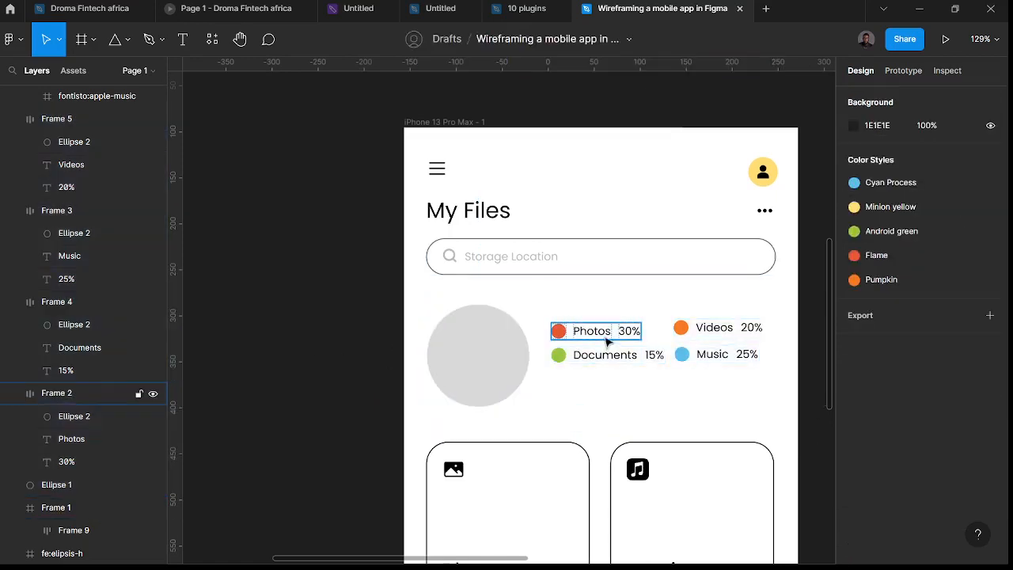
left_click(607, 341)
left_click(601, 355, "shift")
left_click(706, 334, "shift")
left_click(707, 350, "shift")
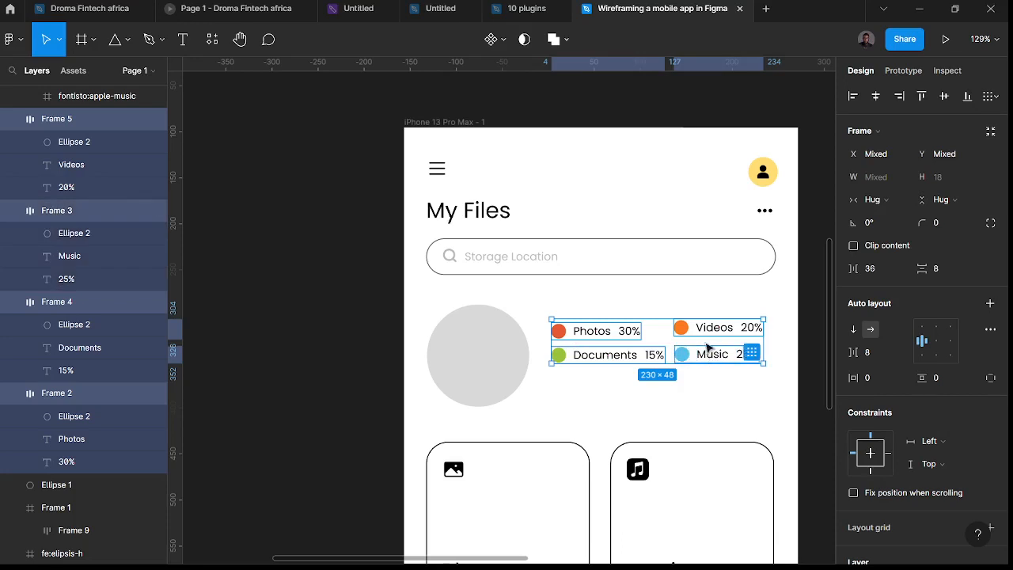
left_click_drag(705, 350, 705, 357)
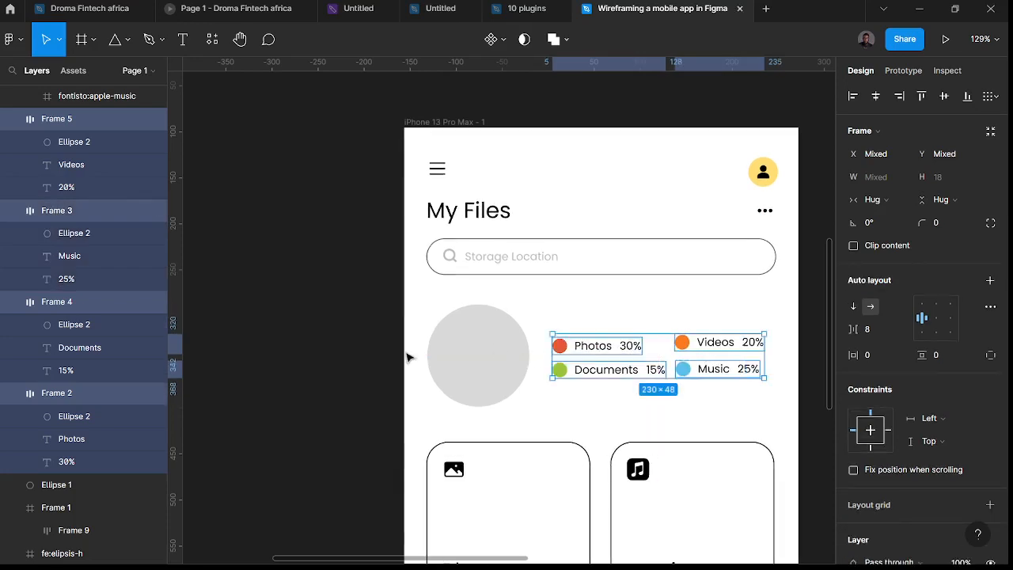
left_click(319, 372)
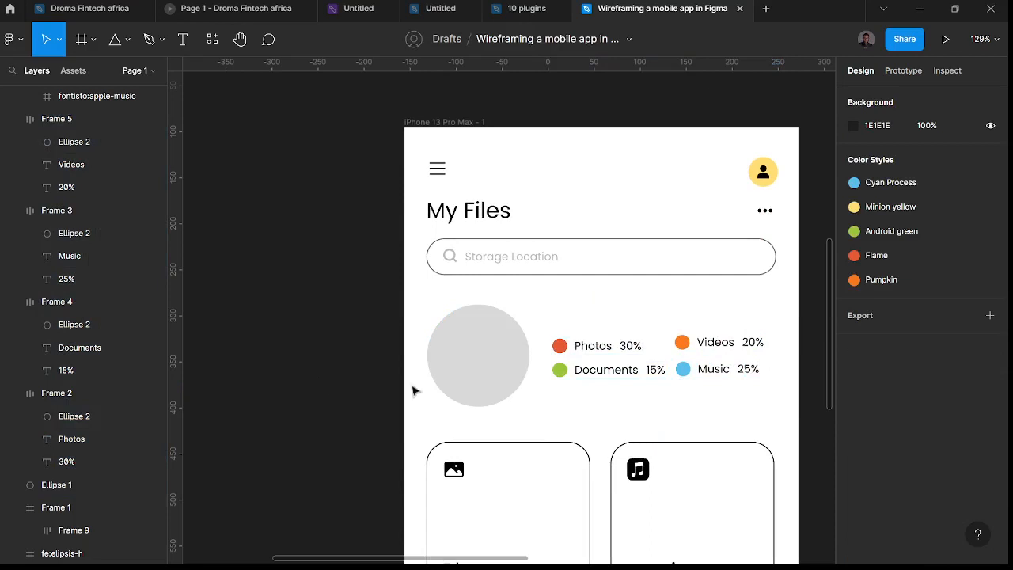
- Move the large grey chart circle out of the My Files frame onto the empty canvas at about X -382, Y 286
left_click(467, 367)
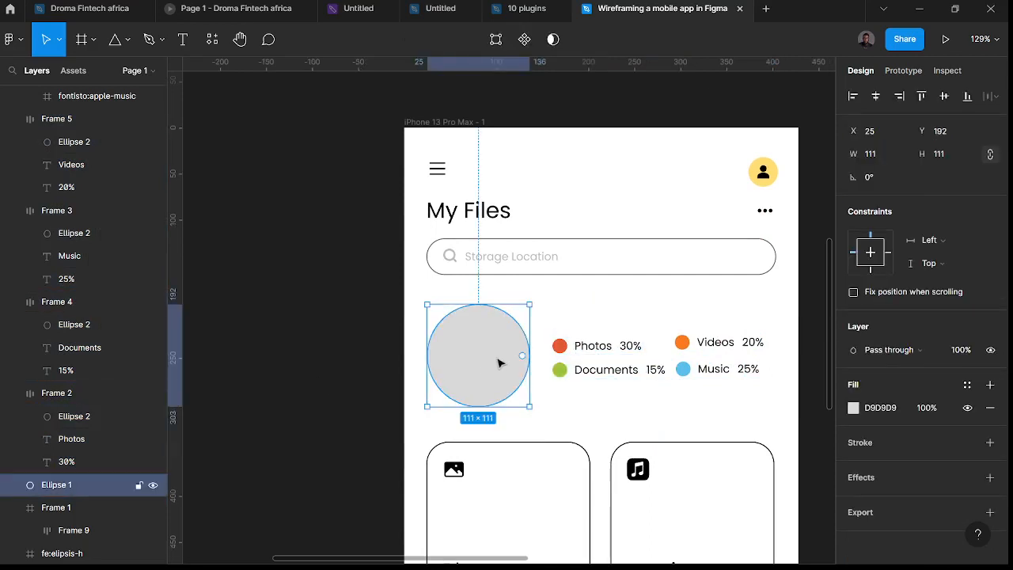
scroll(510, 365, "up", 2)
scroll(509, 373, "down", 2)
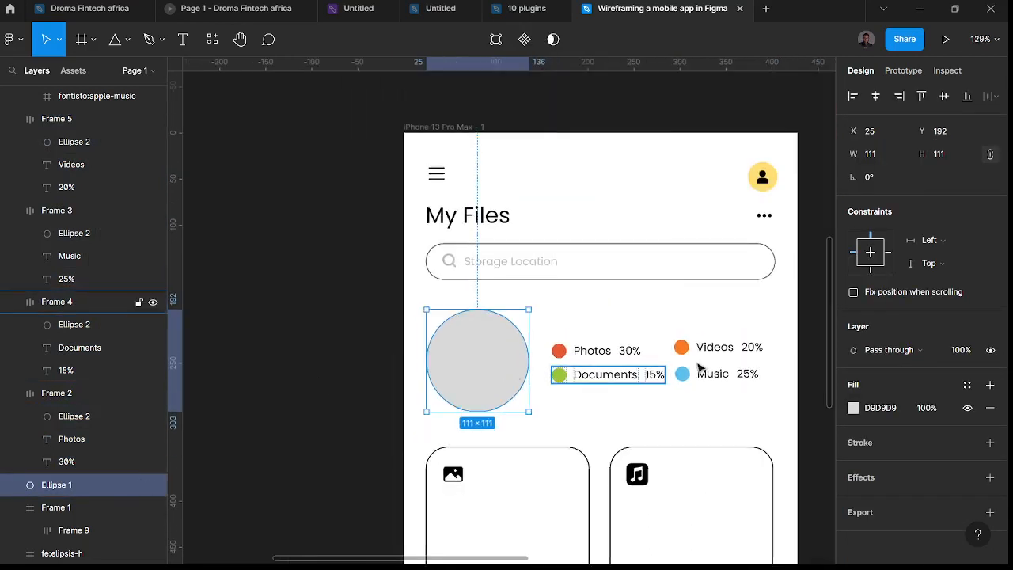
scroll(722, 356, "left", 2)
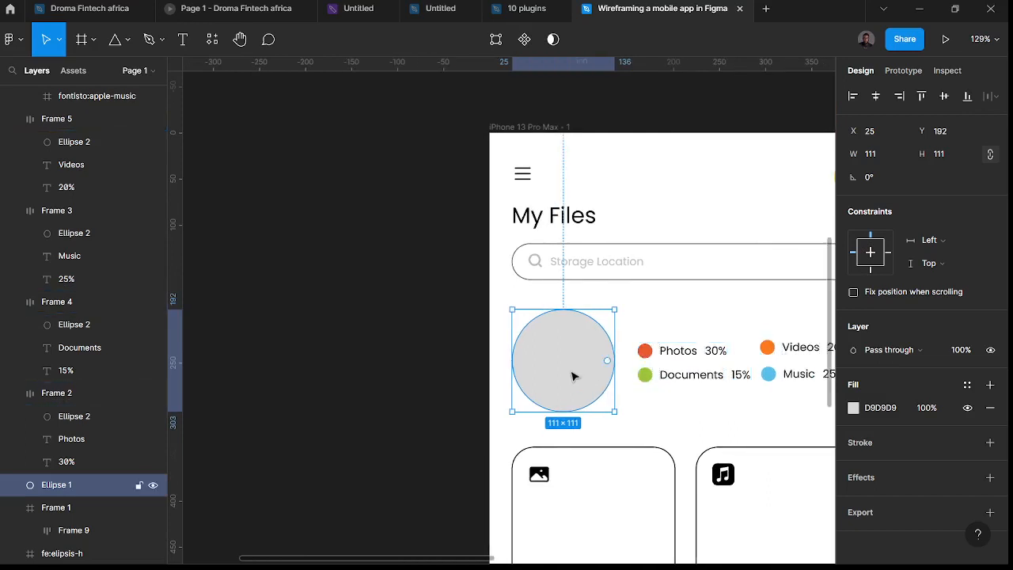
left_click_drag(575, 375, 344, 380)
scroll(348, 380, "left", 4)
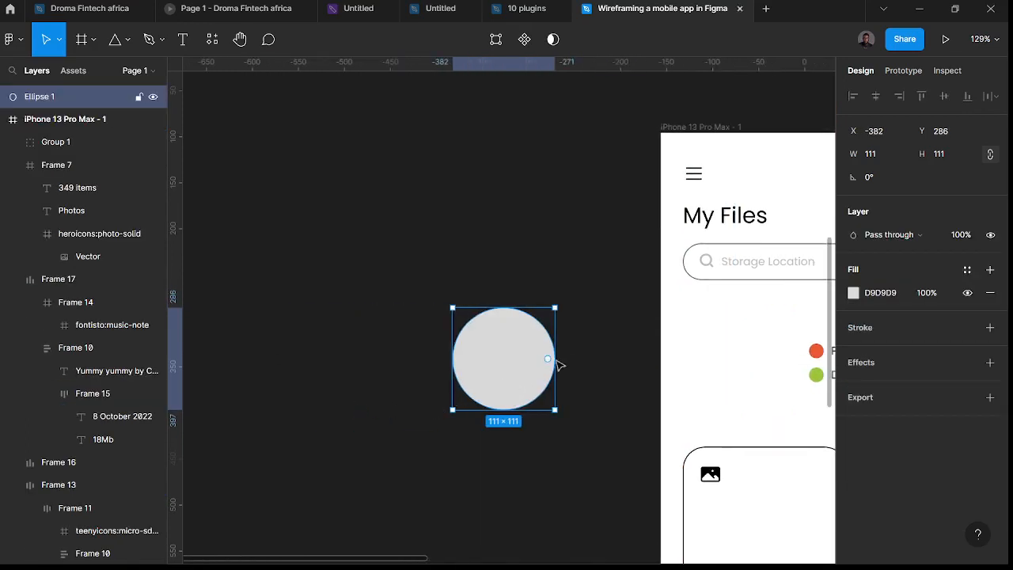
- Duplicate the grey circle below itself and cut the original into a pie slice with a sweep of about -34.1%
left_click_drag(517, 385, 531, 493)
left_click(528, 360)
left_click_drag(553, 360, 475, 315)
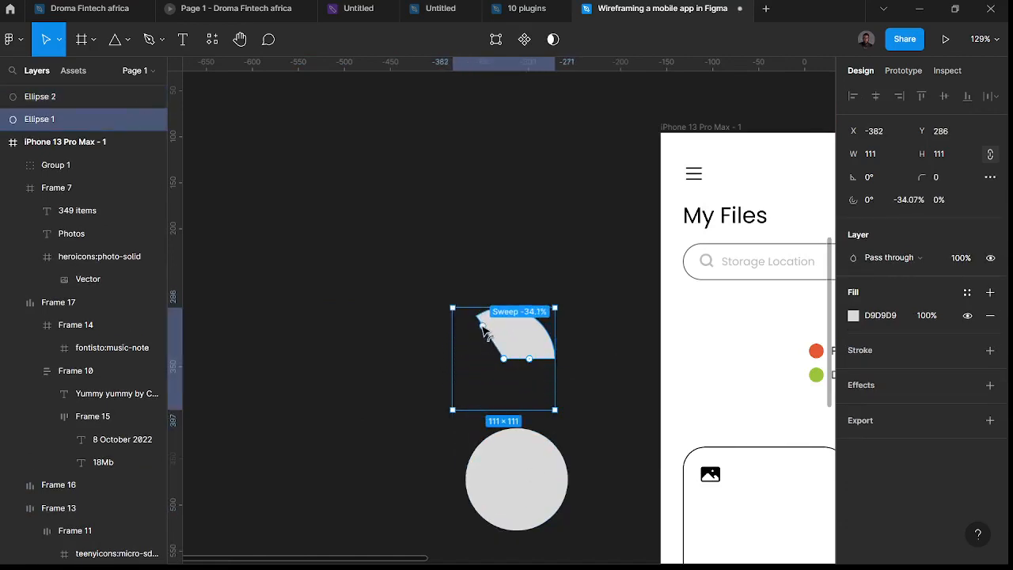
left_click(564, 481)
left_click(538, 369)
left_click(543, 349)
- Apply the Flame colour style to the pie slice on the canvas
scroll(544, 378, "right", 4)
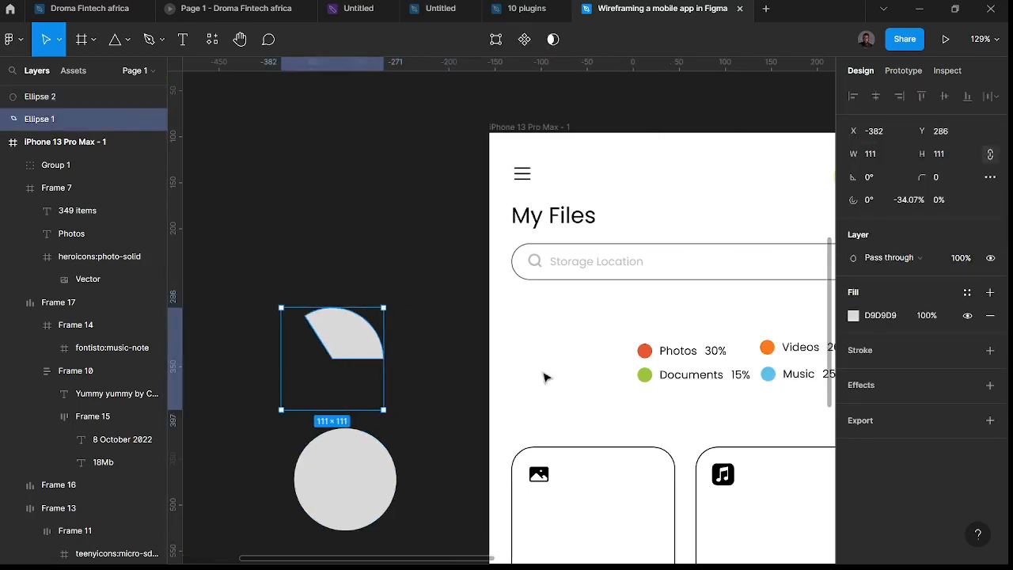
left_click(854, 316)
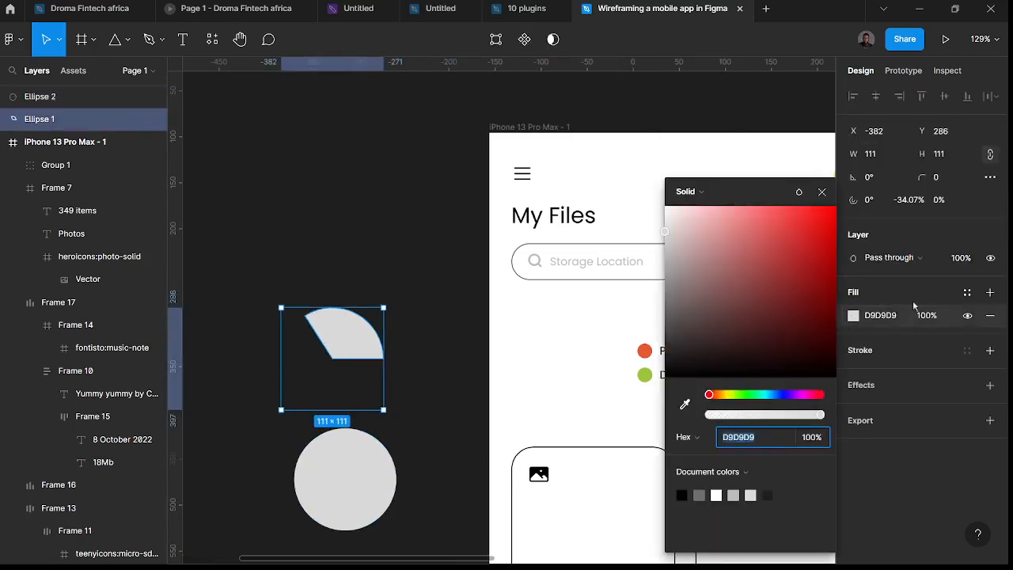
left_click(966, 294)
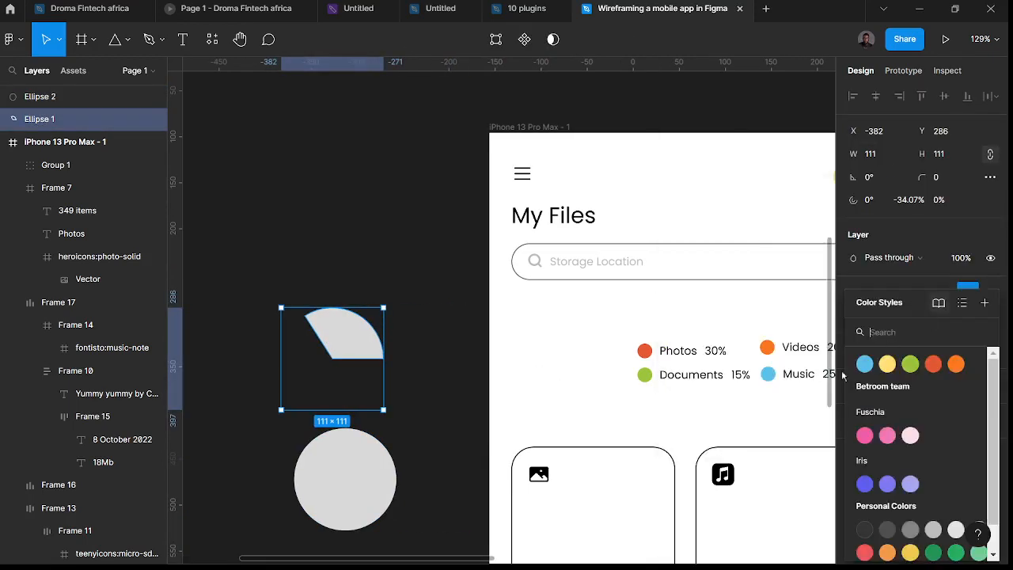
left_click(933, 364)
left_click(391, 380)
- Duplicate the full grey circle below itself and cut the upper one into a slice with a -12.5% sweep
scroll(377, 384, "down", 3)
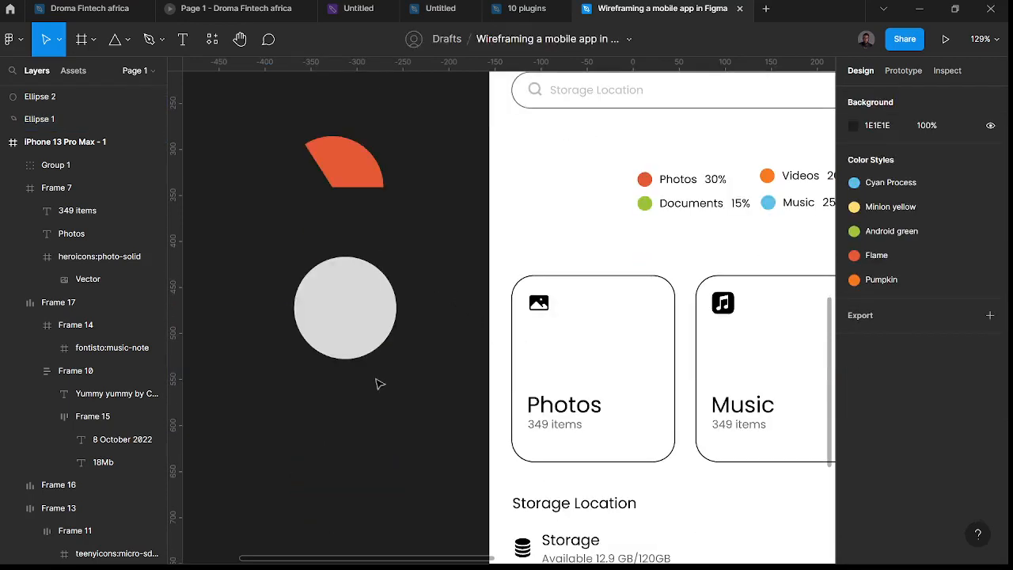
left_click_drag(357, 319, 361, 456)
left_click(362, 314)
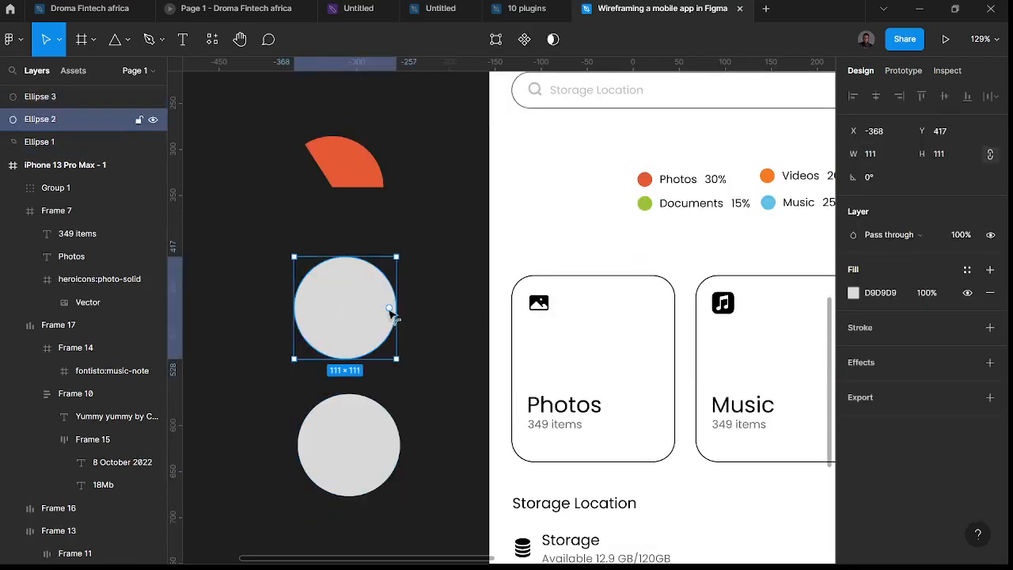
left_click_drag(390, 312, 387, 215)
- Rotate the small grey slice to about -44.6° and fit it against the lower edge of the Flame slice, sharing its centre
left_click(441, 312)
left_click(384, 305)
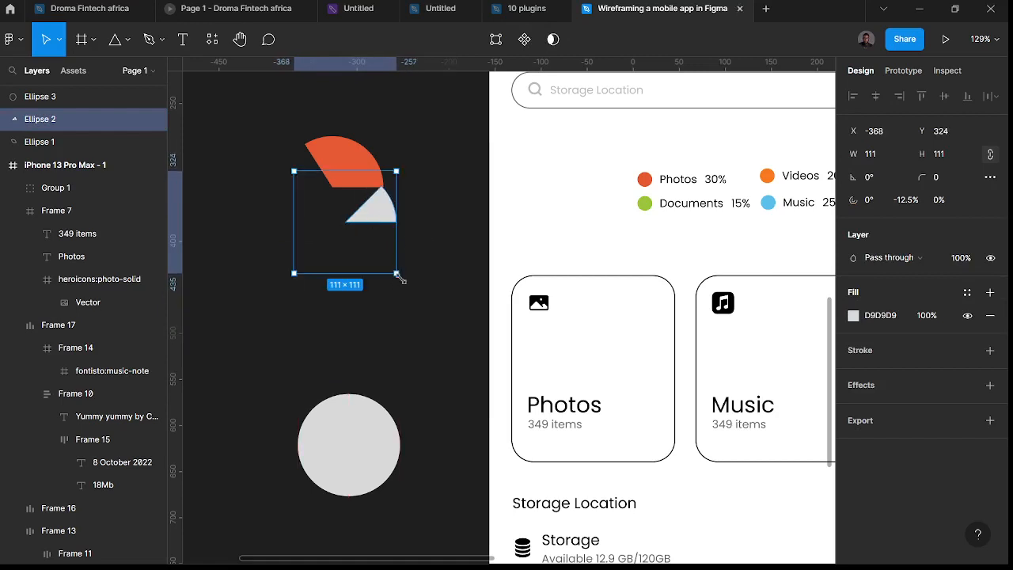
left_click_drag(401, 283, 369, 212)
left_click(399, 310)
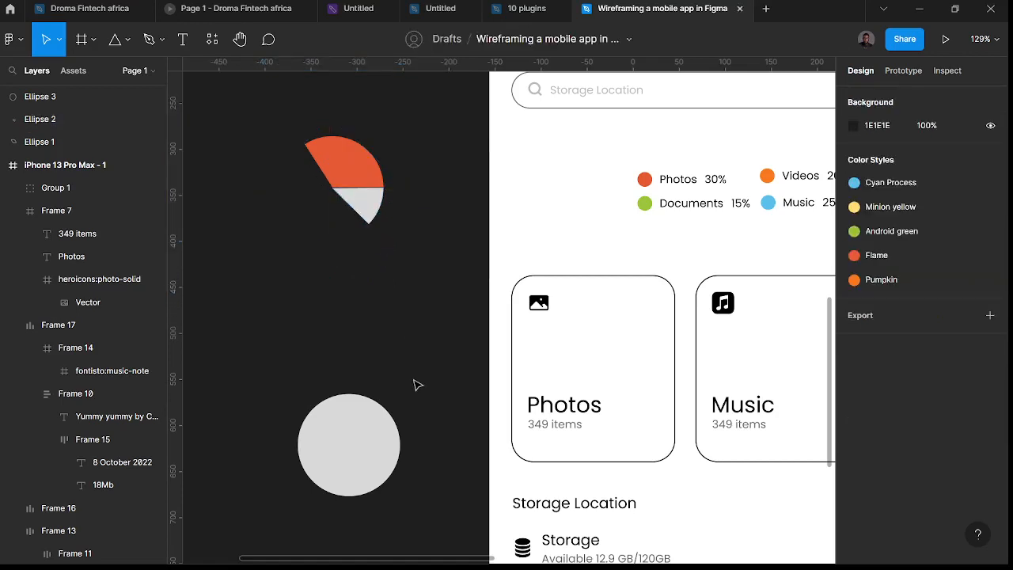
- Duplicate the remaining grey circle beneath the joined slices and cut the upper circle into a slice with a -37.5% sweep
left_click_drag(374, 442, 353, 319)
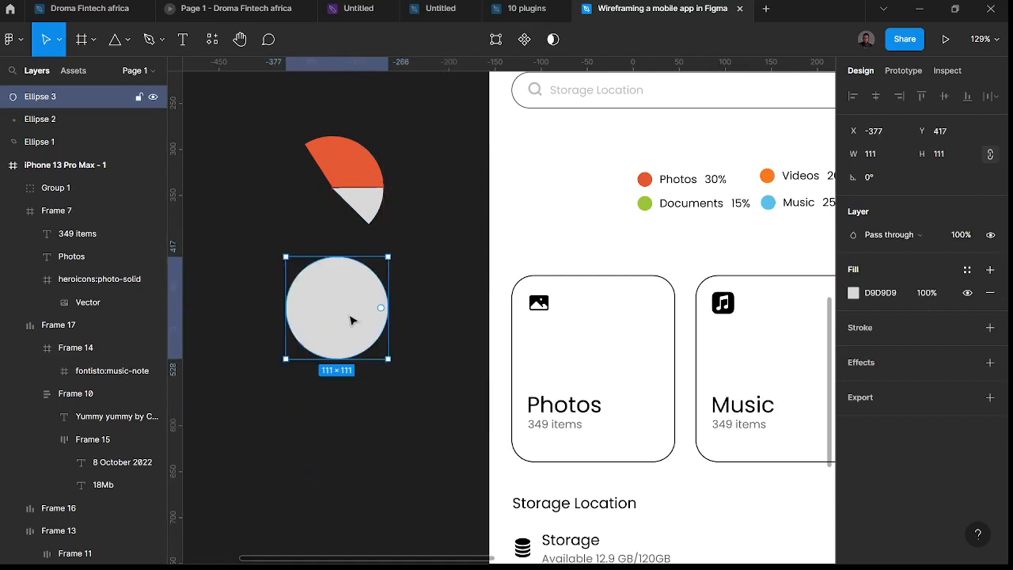
left_click_drag(343, 360, 353, 496)
left_click(367, 328)
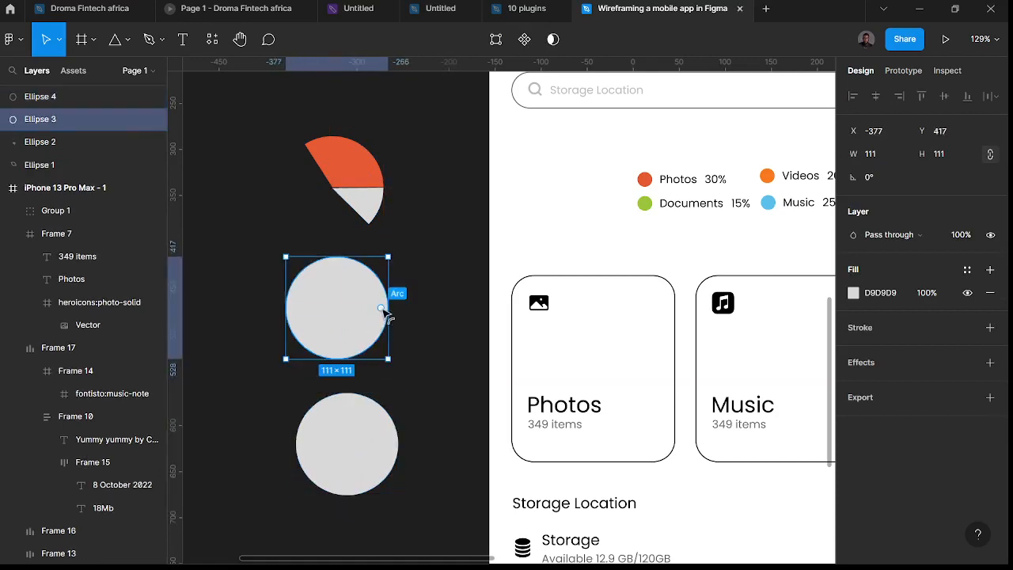
left_click_drag(383, 311, 313, 285)
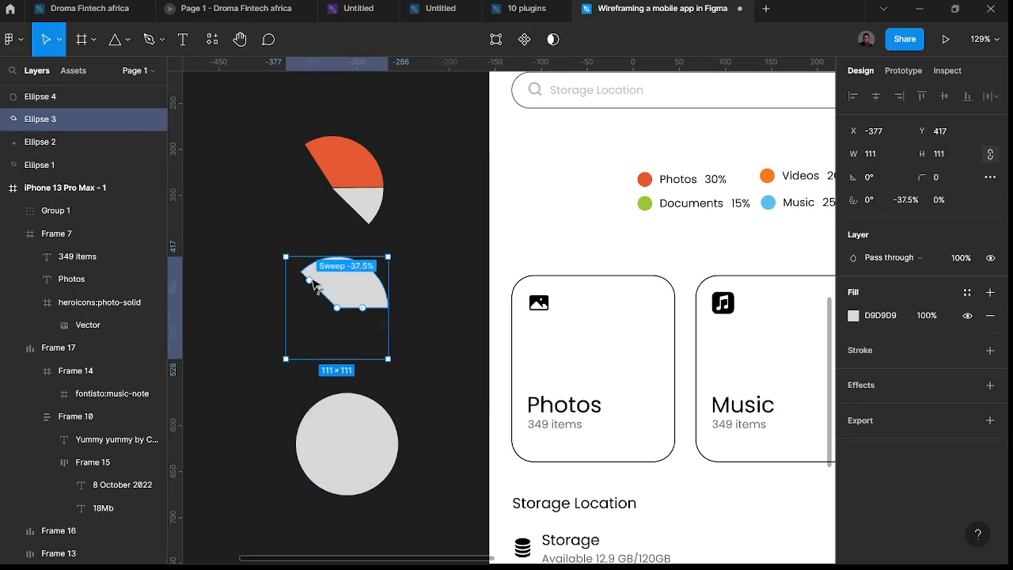
left_click(414, 305)
left_click(373, 300)
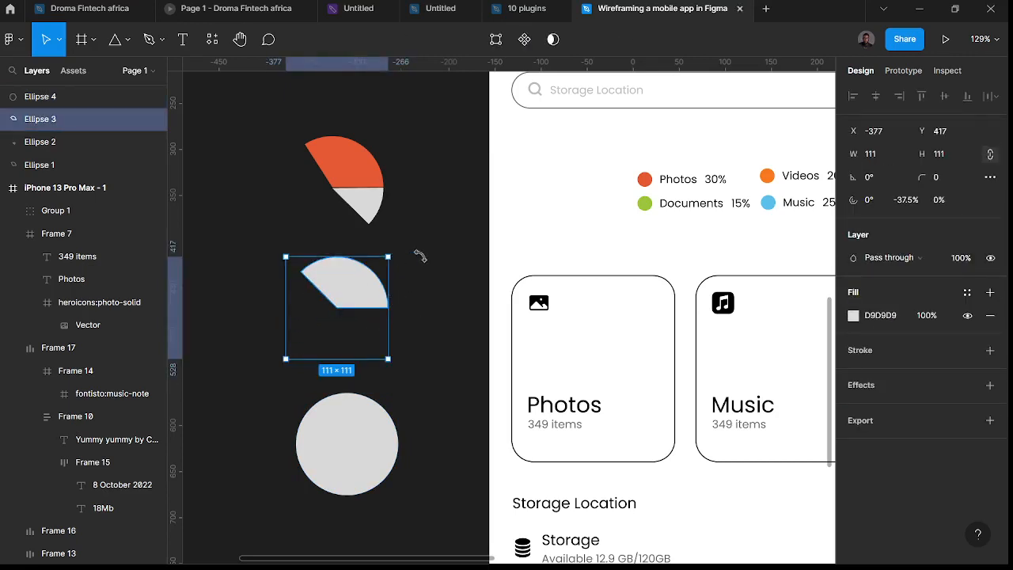
- Apply the Android green colour style to the small slice joined to the Flame slice
left_click(354, 204)
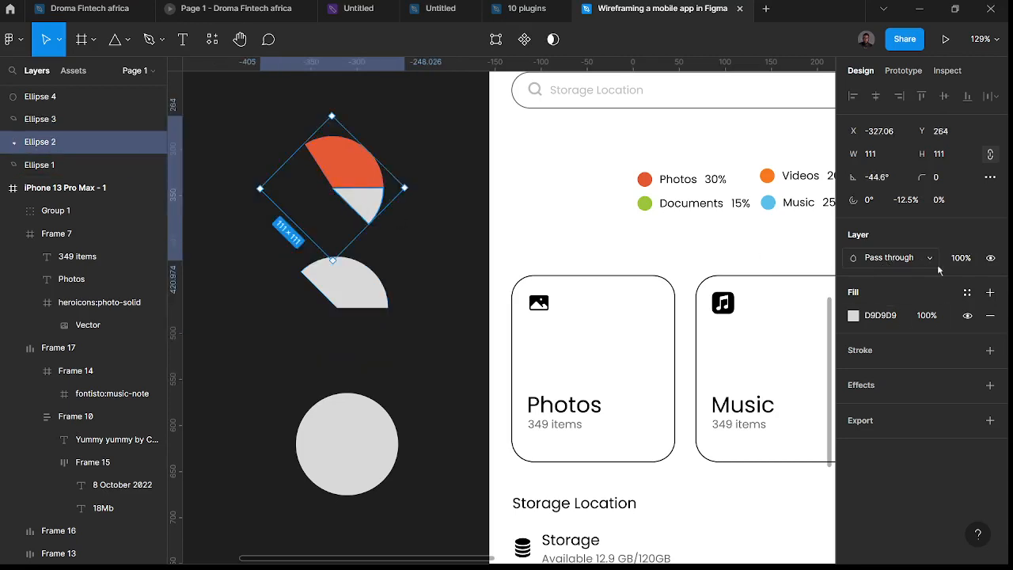
left_click(967, 293)
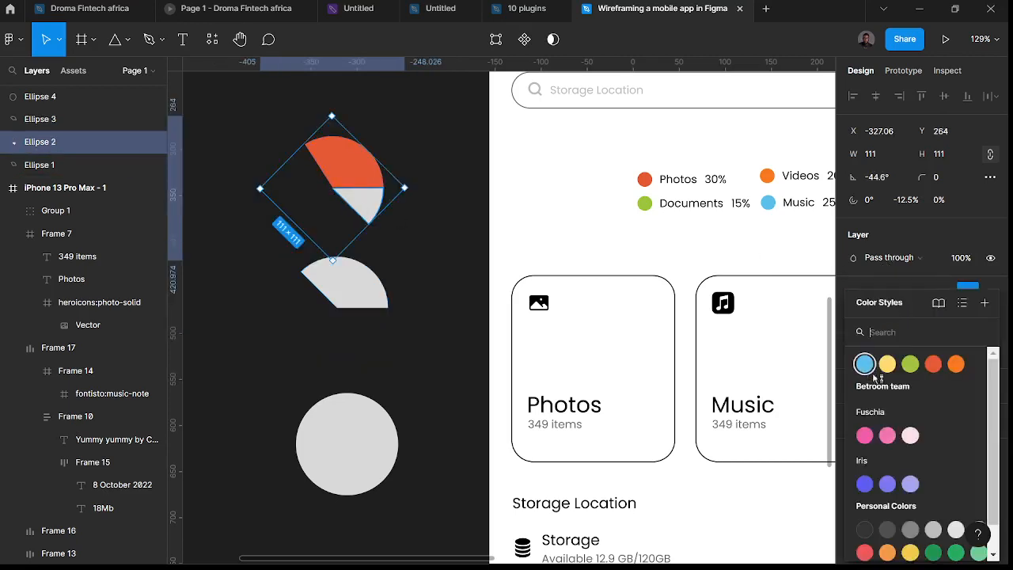
left_click(911, 365)
- Apply the Cyan Process colour style to the grey slice below the joined slices
left_click(349, 295)
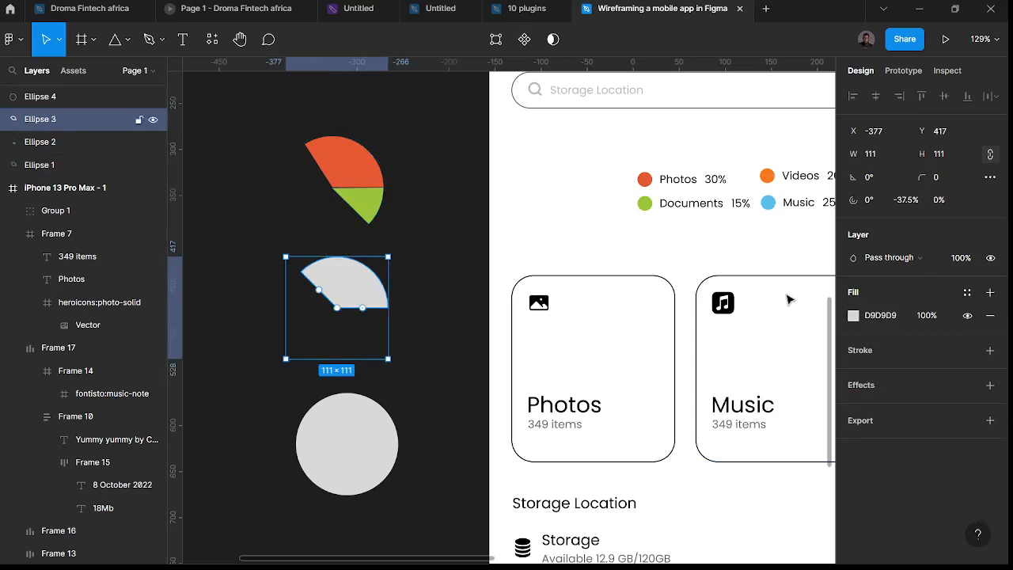
left_click(968, 293)
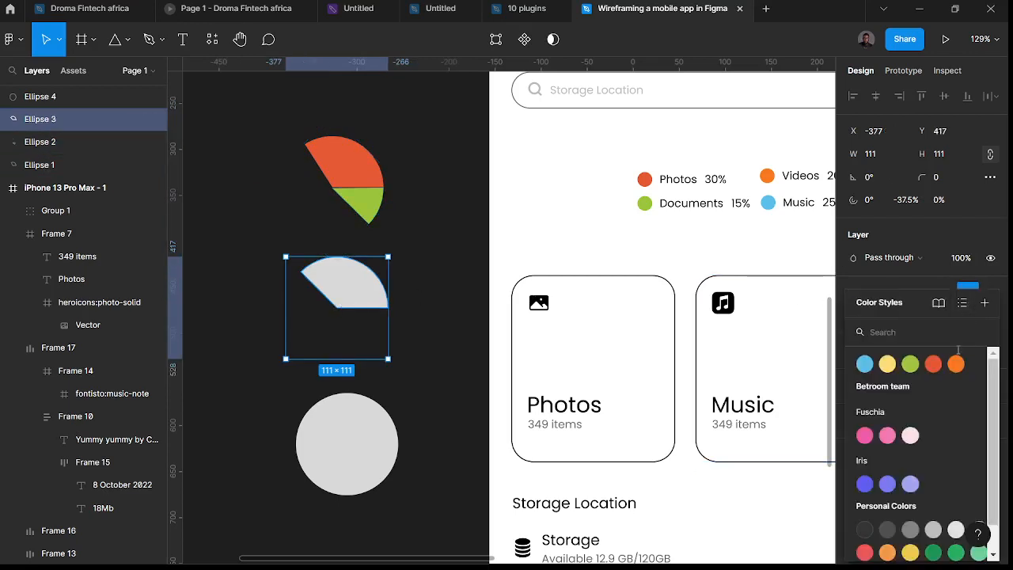
scroll(652, 298, "right", 3)
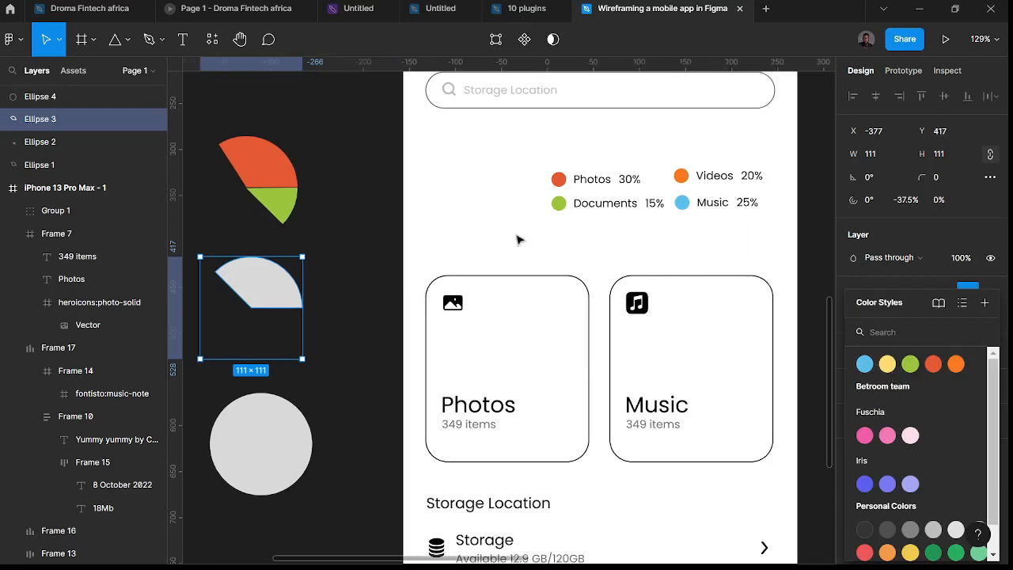
left_click(865, 364)
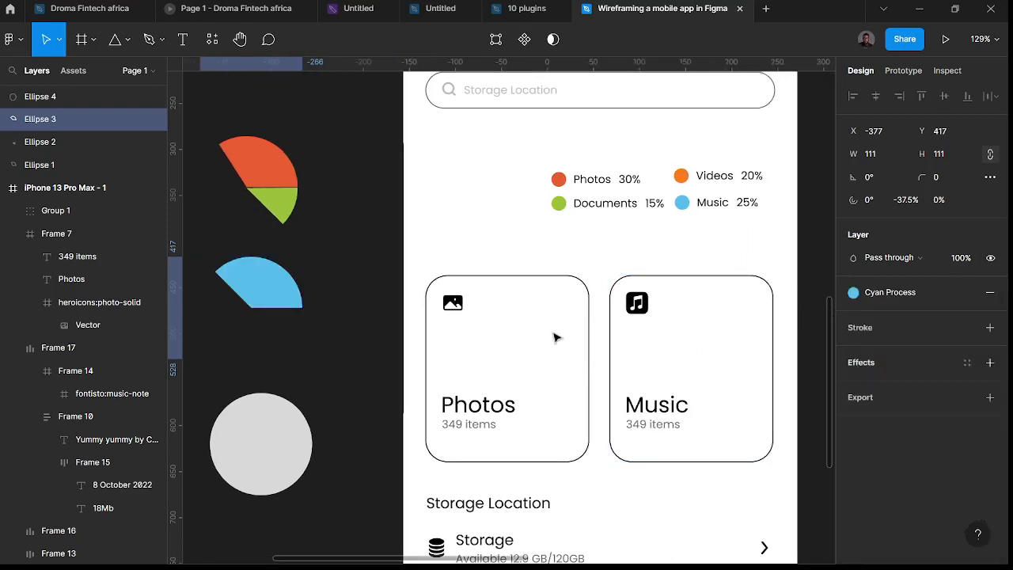
- Reduce the blue slice's sweep to -29.91%, rotate it to about 121.6° and fit it against the Flame slice's edge, sharing its centre
left_click_drag(299, 297, 246, 242)
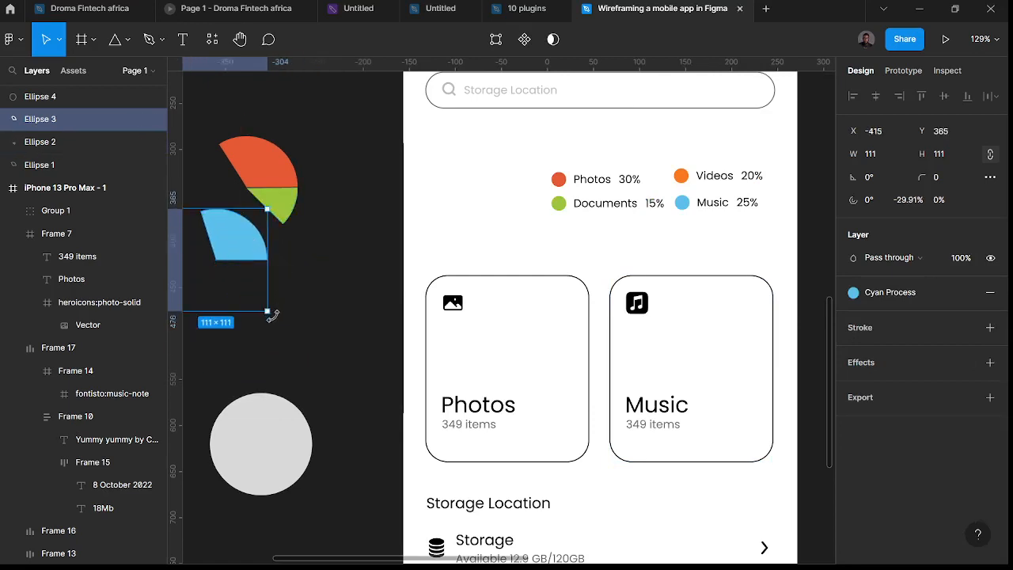
left_click_drag(254, 327, 226, 180)
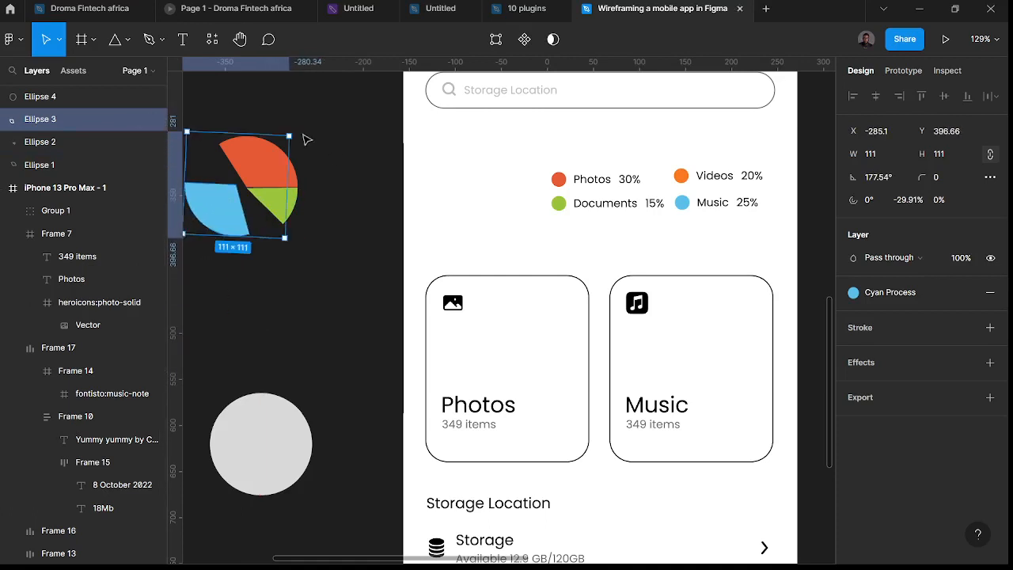
left_click_drag(295, 131, 321, 210)
left_click_drag(205, 188, 211, 192)
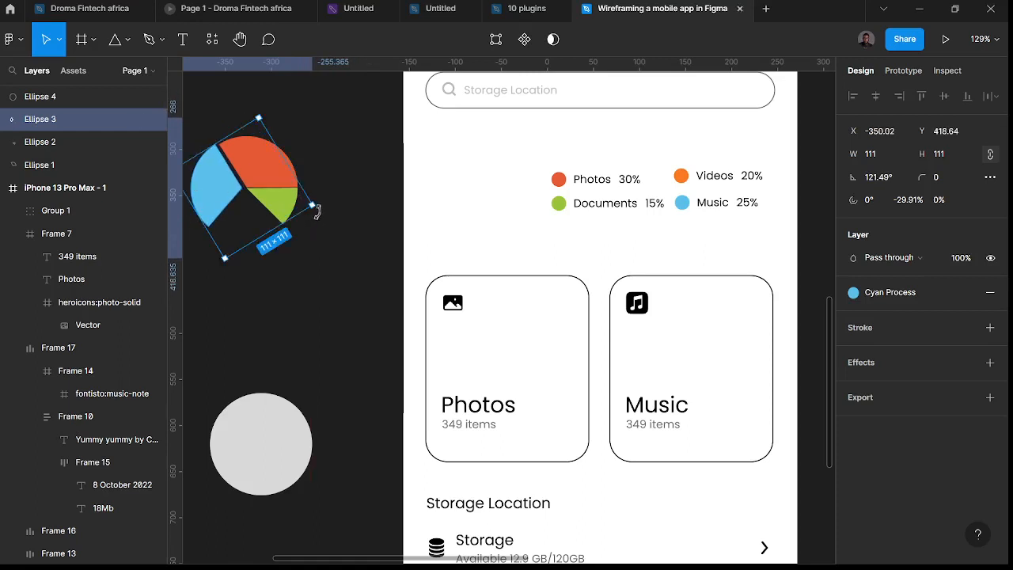
left_click_drag(316, 209, 319, 207)
scroll(297, 215, "up", 5, "ctrl")
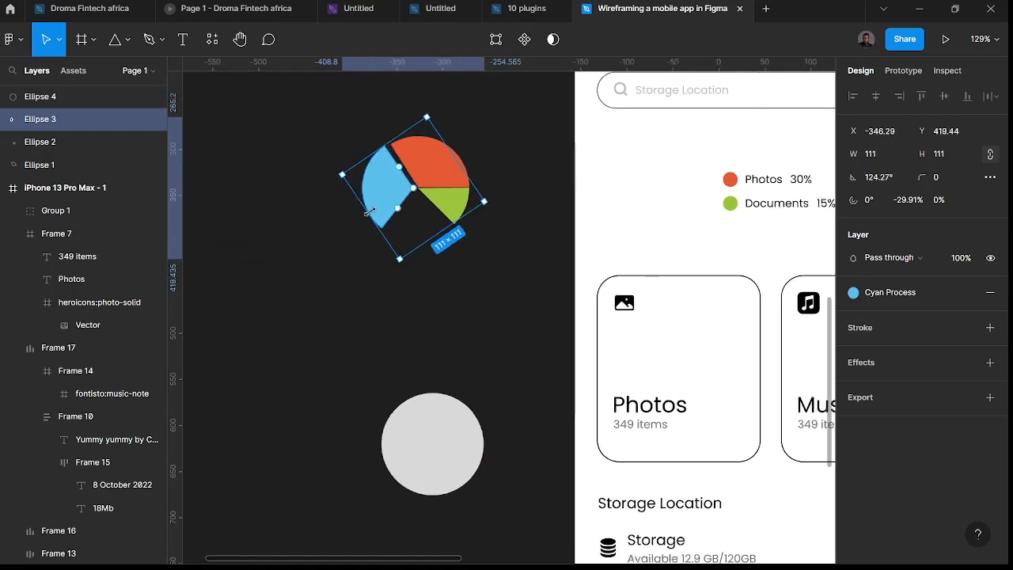
left_click_drag(398, 190, 404, 190)
left_click_drag(571, 201, 570, 207)
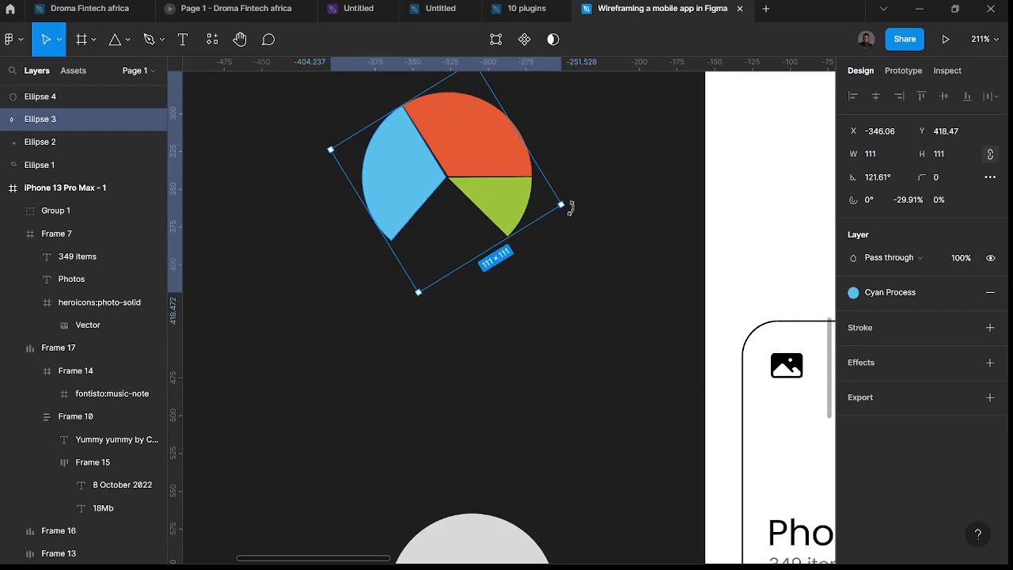
- Move the three joined slices higher on the canvas and bring the full grey circle up closer beneath them
left_click(574, 286)
scroll(511, 272, "down", 2)
left_click_drag(490, 390, 507, 232)
scroll(506, 233, "down", 3)
scroll(541, 238, "up", 3)
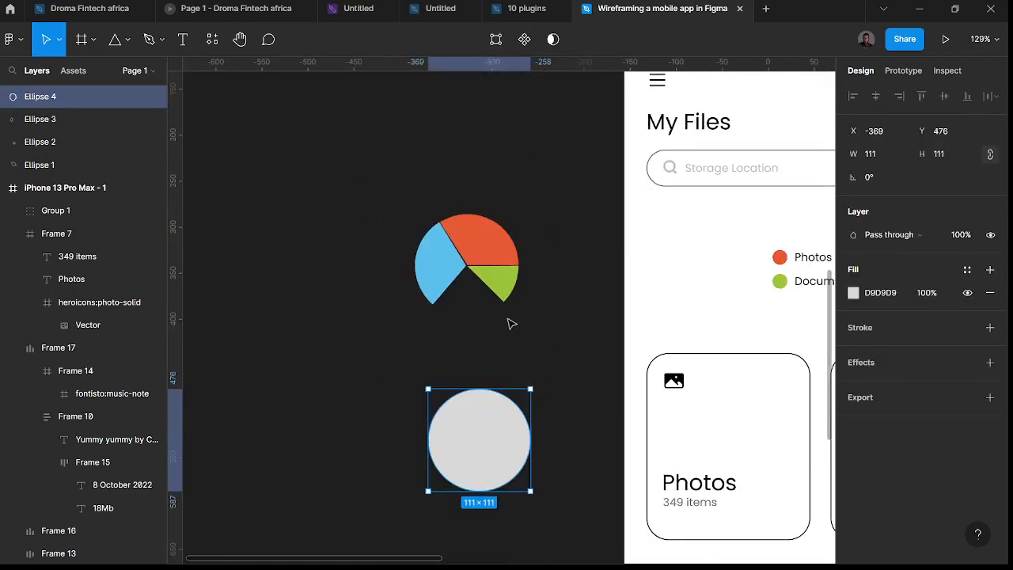
left_click_drag(544, 354, 379, 187)
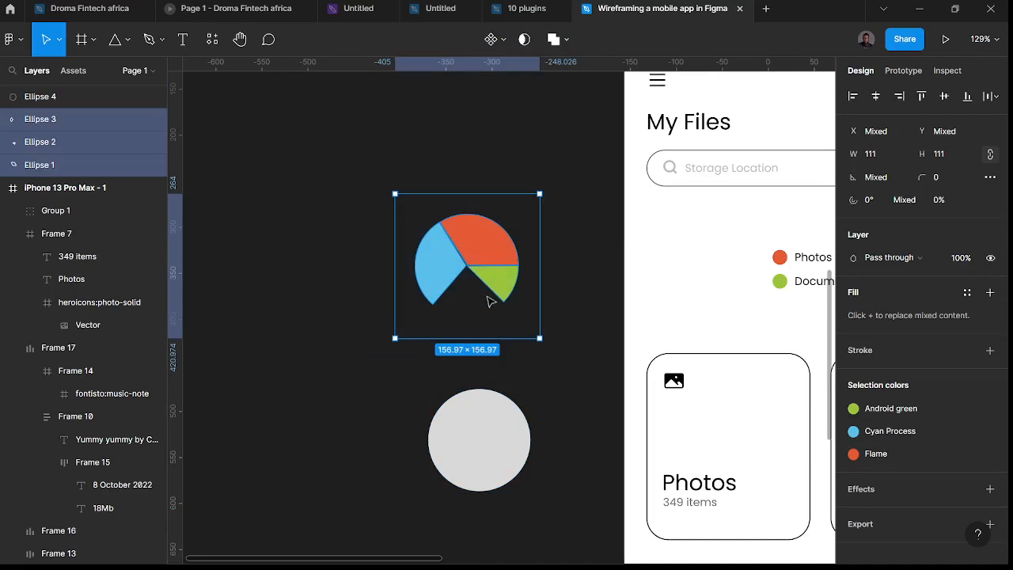
left_click_drag(490, 301, 498, 190)
left_click(507, 425)
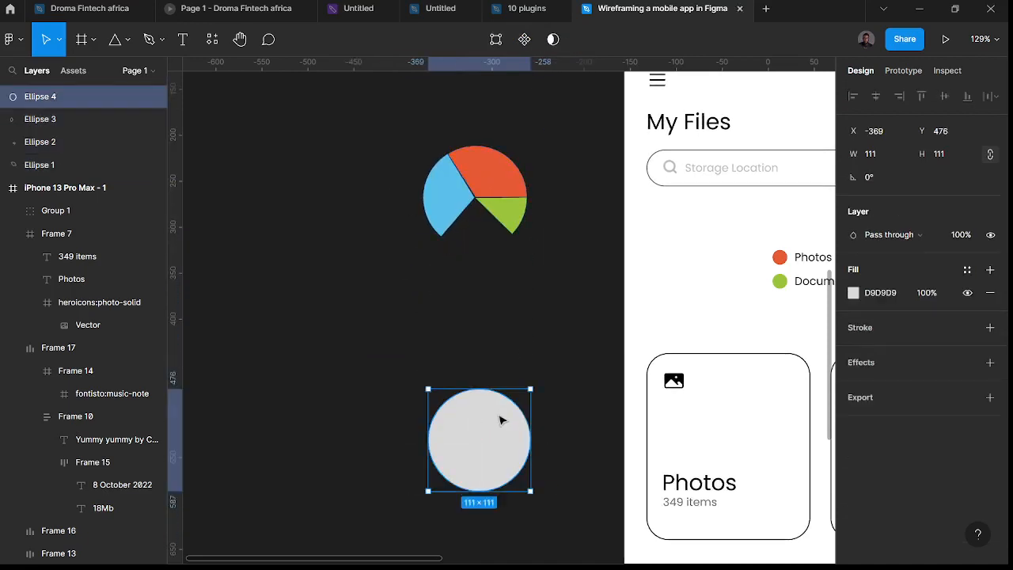
left_click_drag(507, 426, 509, 364)
scroll(498, 334, "right", 2)
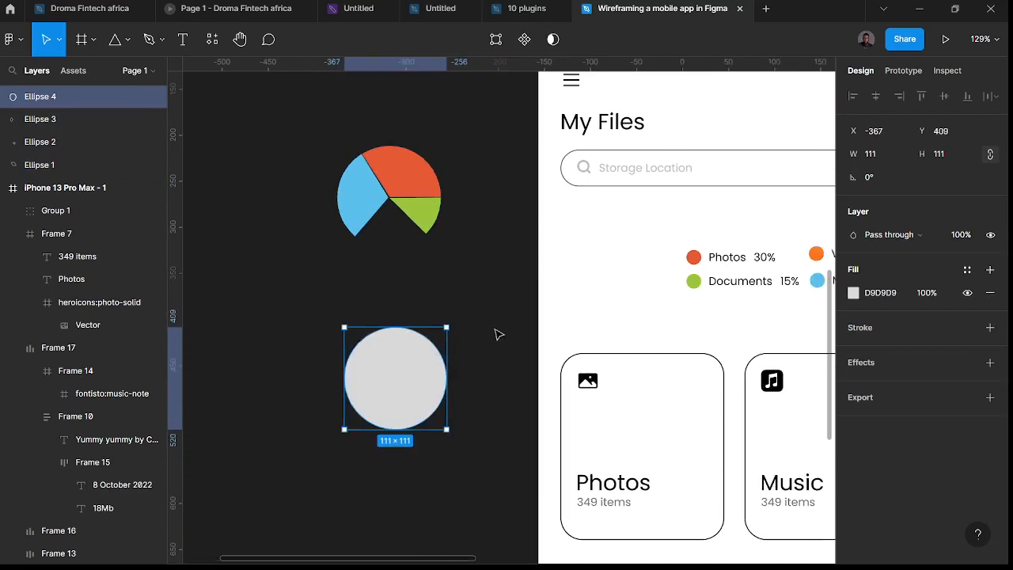
- Cut the grey circle into a slice with a -22.22% sweep, rotate it to about -129.6° and place it in the pie's remaining gap
left_click_drag(441, 380, 423, 295)
left_click_drag(463, 353, 390, 236)
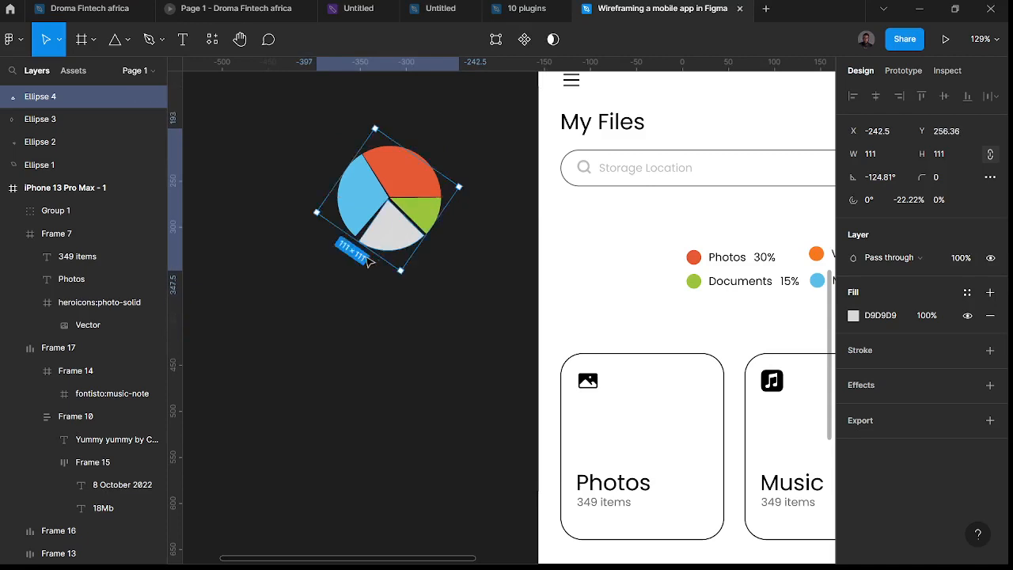
scroll(372, 261, "up", 5)
left_click_drag(446, 290, 432, 290)
left_click(304, 278)
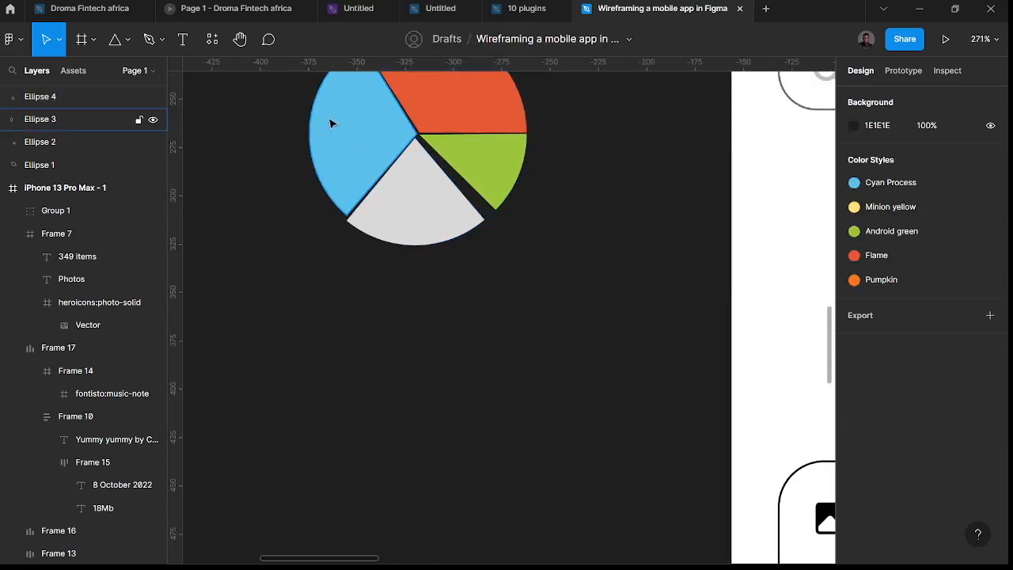
- Rotate the blue slice to about 123.1° and nudge the slices together to tighten the joints around the pie's centre
left_click(375, 162)
scroll(400, 186, "up", 4)
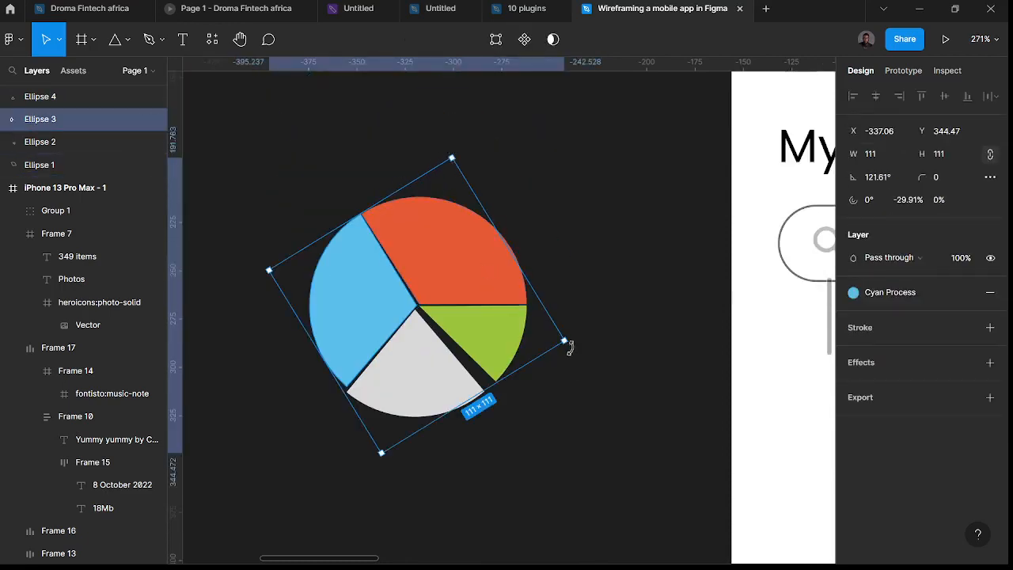
left_click_drag(569, 346, 570, 345)
key("Up")
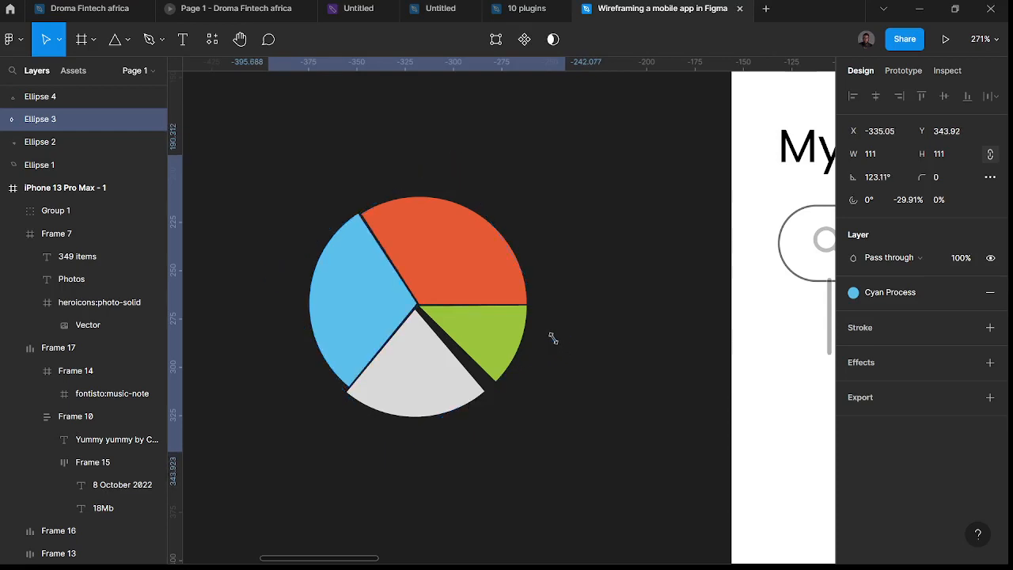
key("Right")
left_click(487, 346)
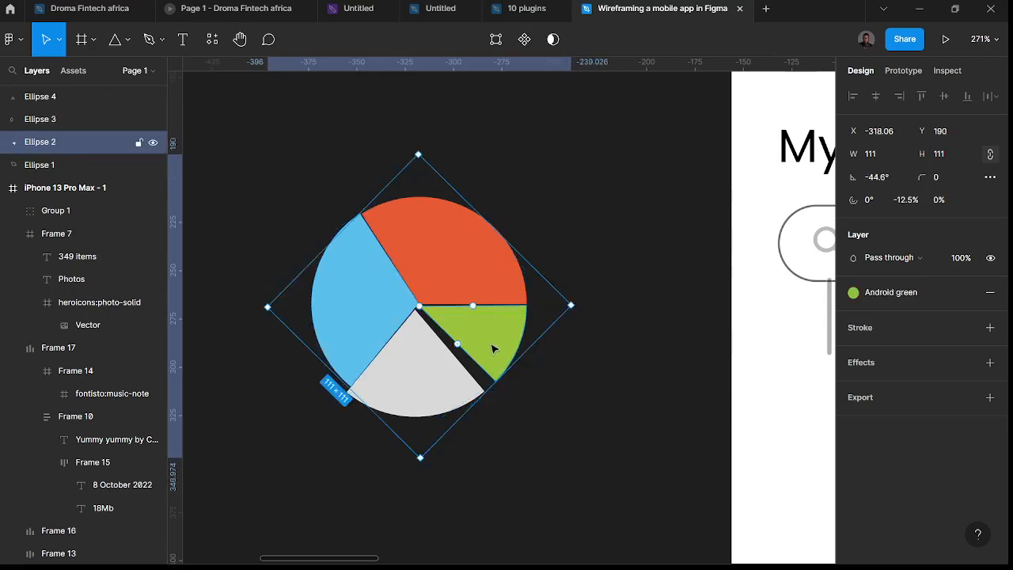
left_click(556, 433)
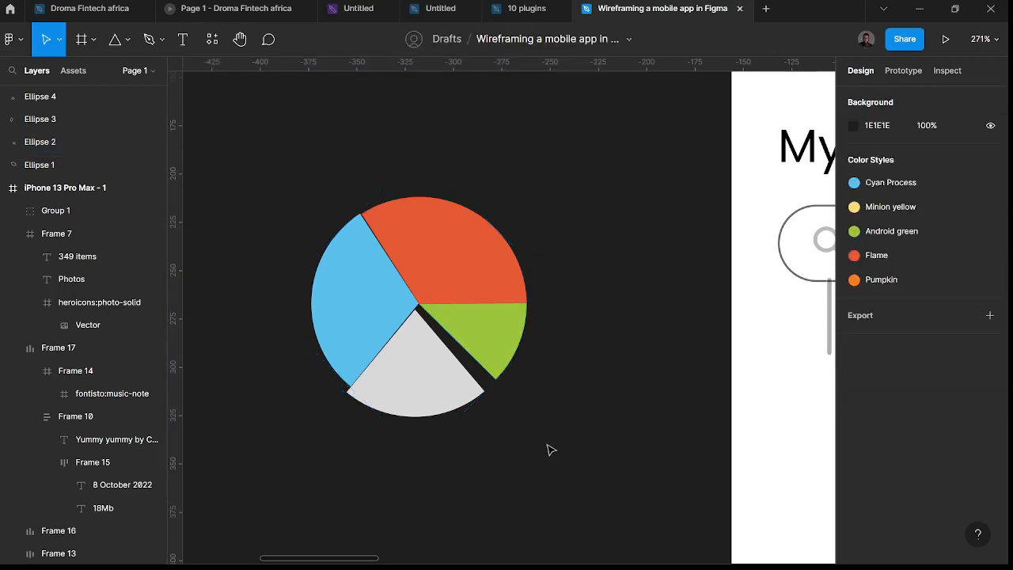
- Nudge the grey slice up and right onto the pie's centre and widen its sweep to -25% to close the gap
left_click(454, 392)
key("Up")
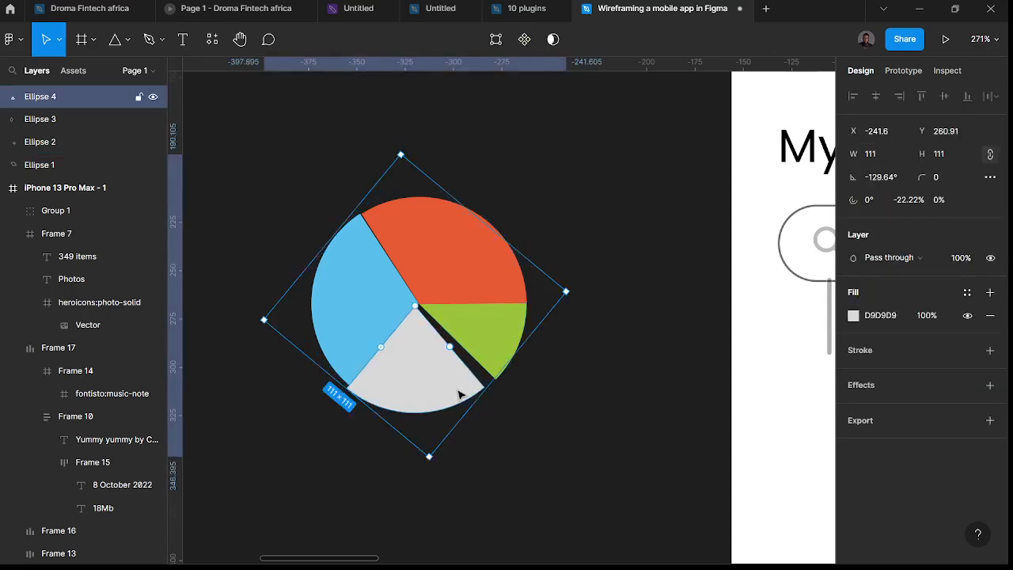
key("Right")
key("Right")
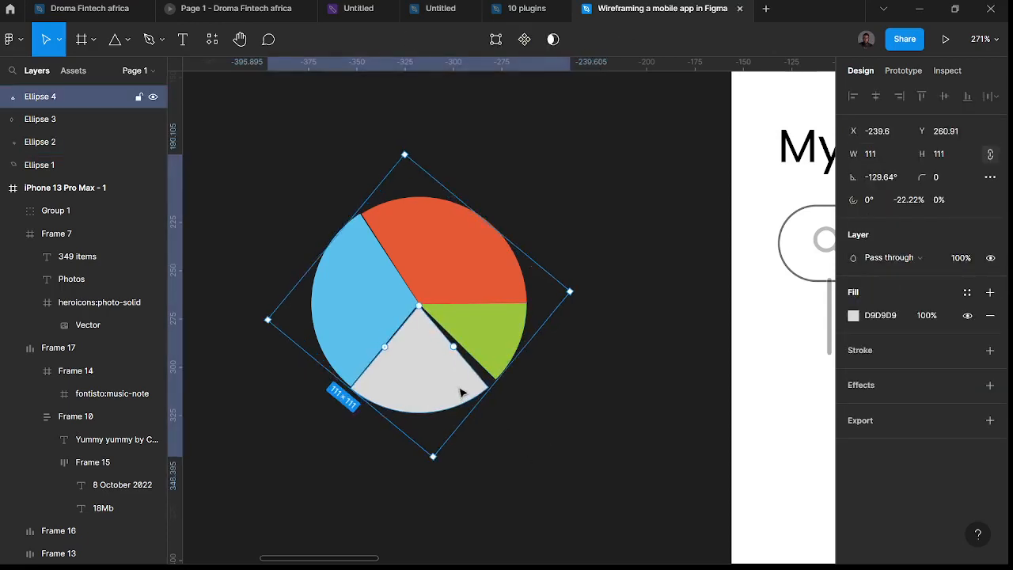
key("Up")
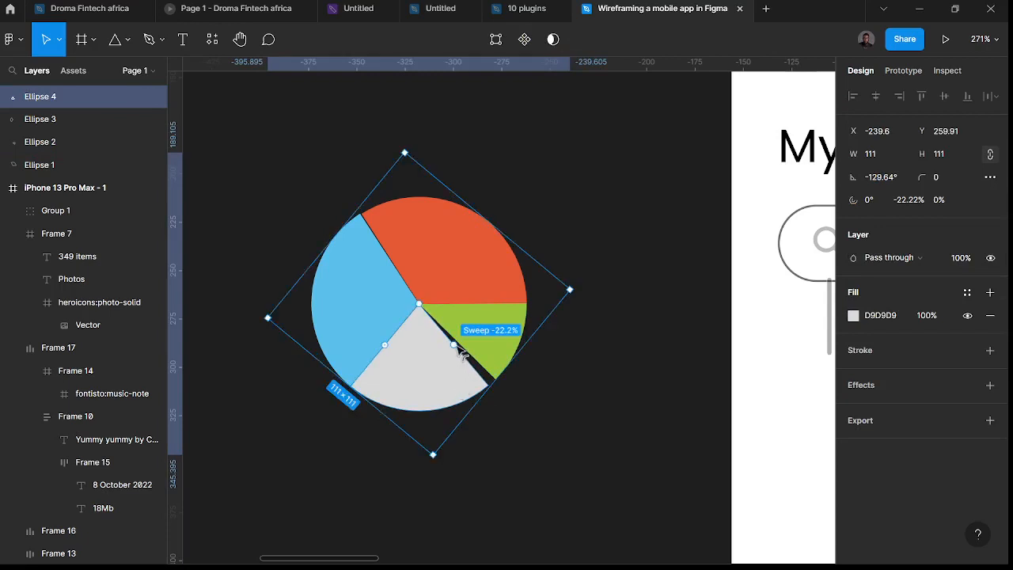
left_click_drag(459, 349, 465, 348)
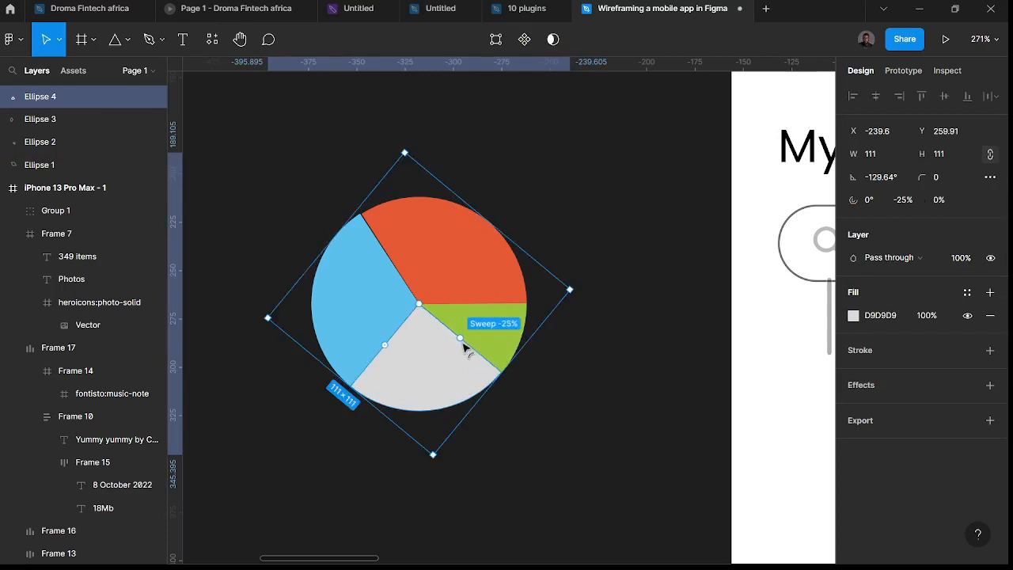
left_click(523, 428)
left_click(482, 383)
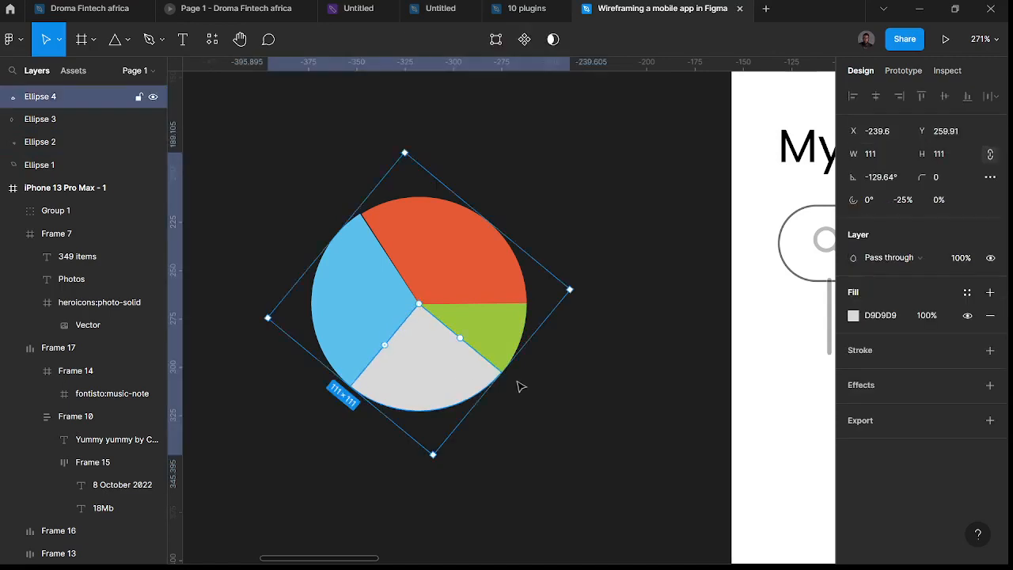
- Apply the Pumpkin colour style to the remaining grey slice of the pie
left_click(853, 316)
scroll(563, 316, "right", 10)
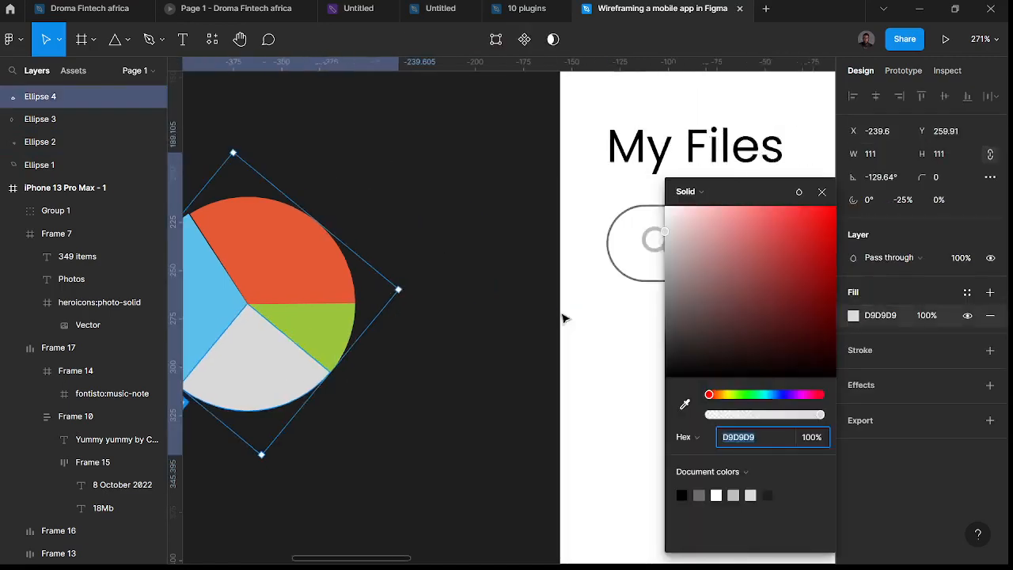
scroll(595, 342, "down", 5)
scroll(610, 373, "right", 5)
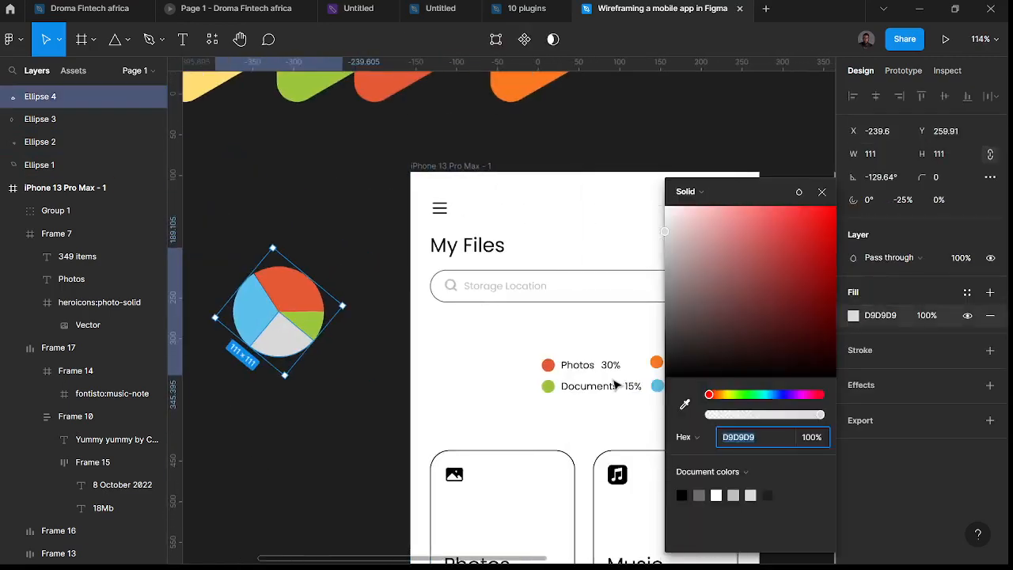
left_click(969, 293)
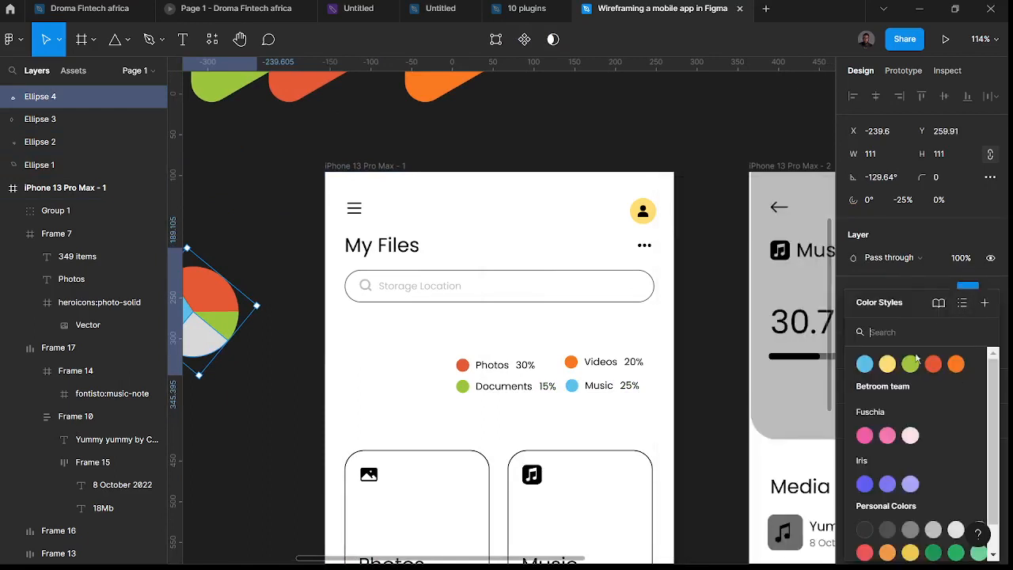
left_click(958, 366)
scroll(663, 342, "left", 5)
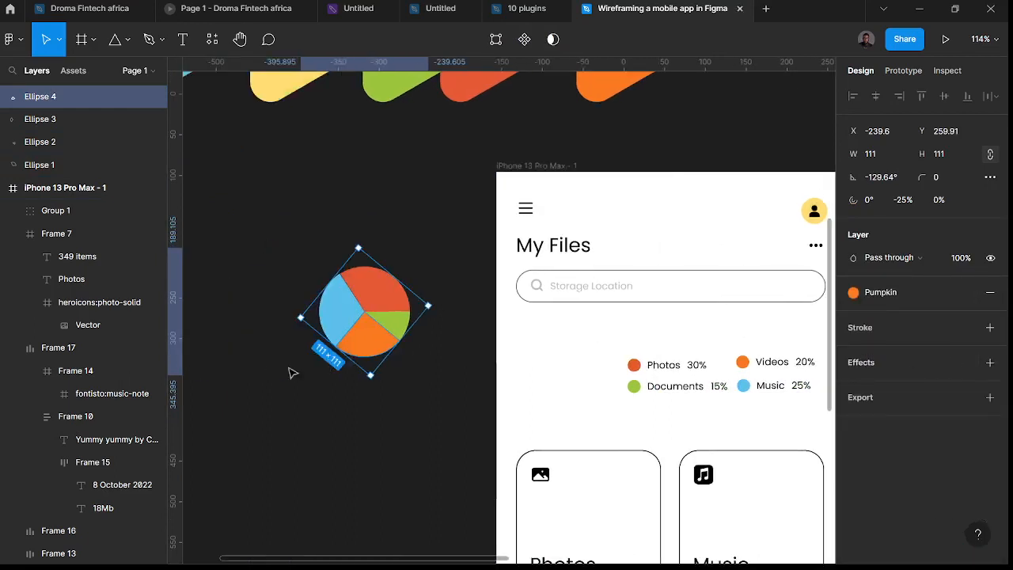
- Group the four pie slices and place the chart on the My Files screen beneath the search bar, beside the storage legend
left_click(459, 409)
left_click_drag(467, 400, 284, 221)
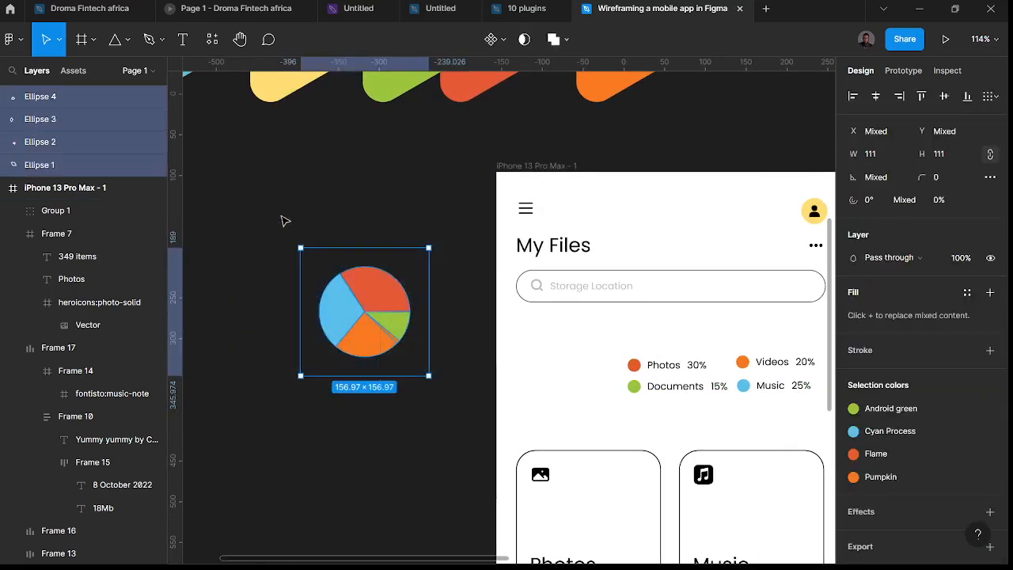
key("ctrl+g")
left_click_drag(392, 341, 567, 388)
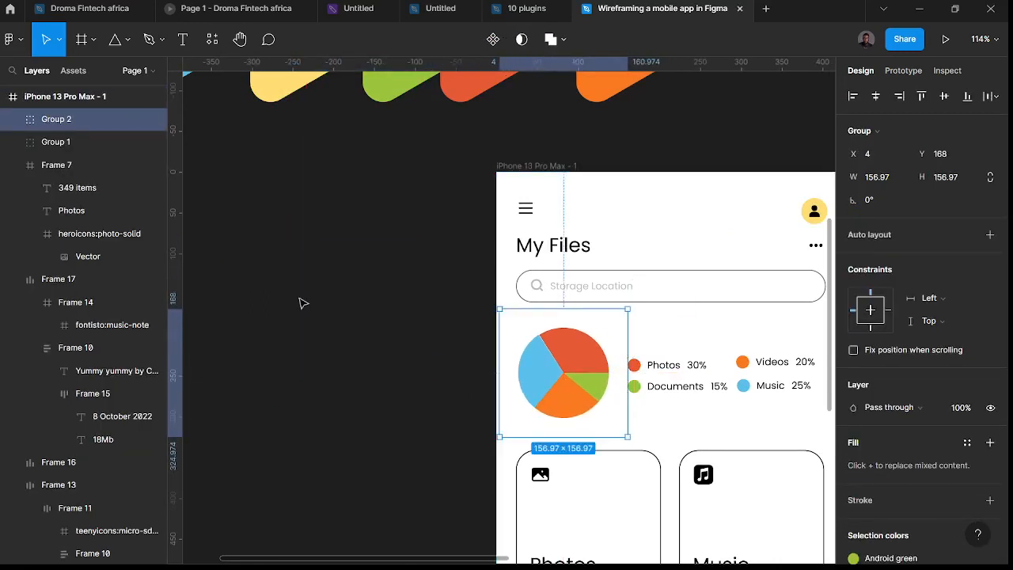
scroll(309, 316, "down", 2)
scroll(317, 328, "down", 2)
left_click(321, 331)
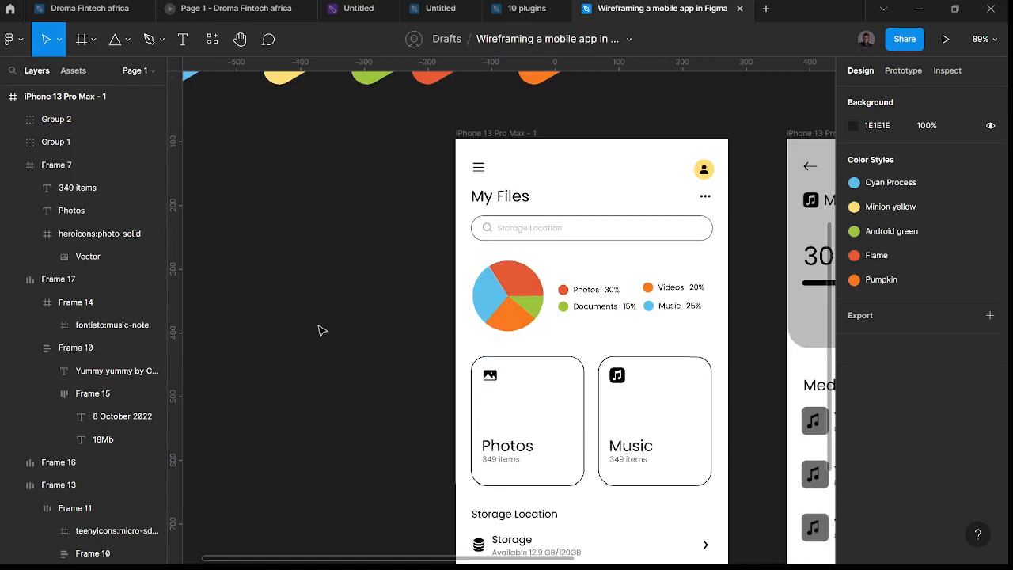
- Try the Flame colour style on the Photos card's outline, and undo it
left_click(491, 414)
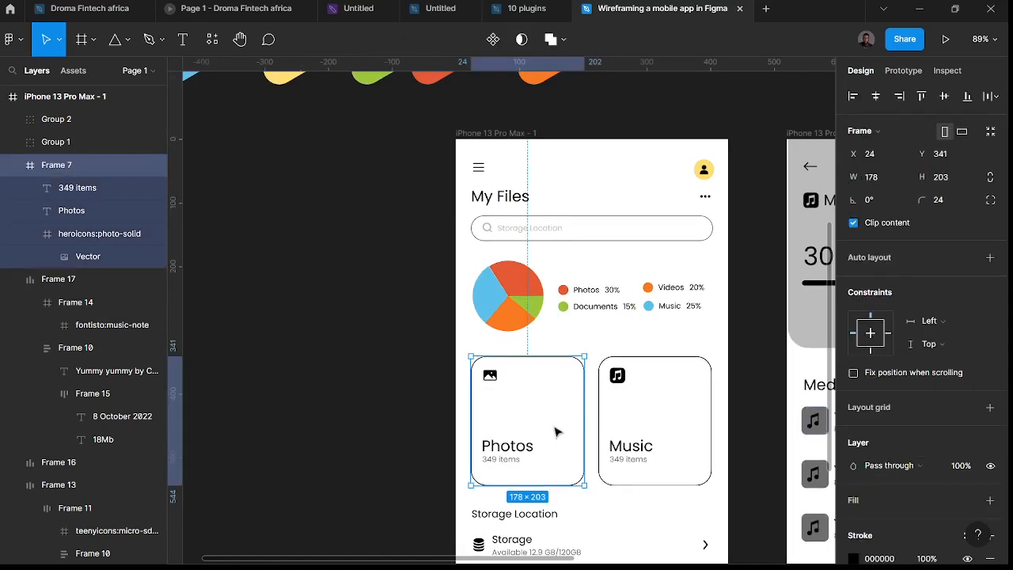
scroll(556, 430, "right", 3)
left_click(477, 418)
left_click(339, 414)
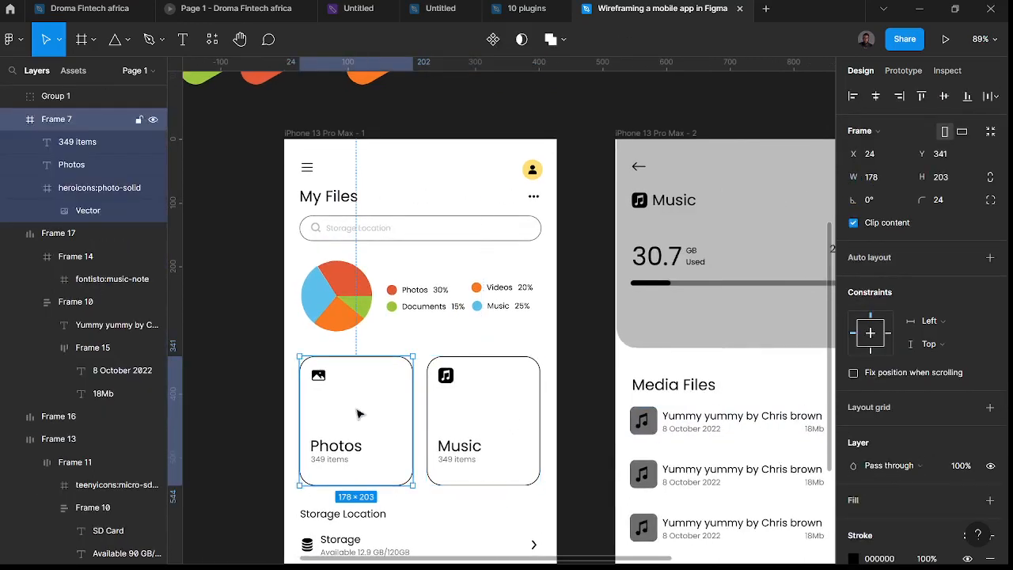
scroll(864, 396, "down", 2)
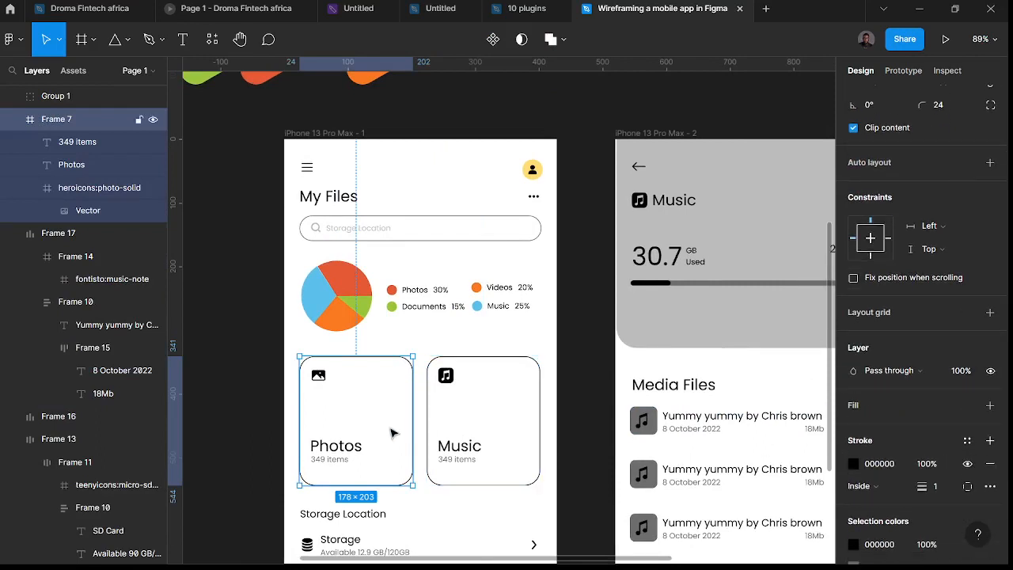
scroll(867, 463, "down", 3)
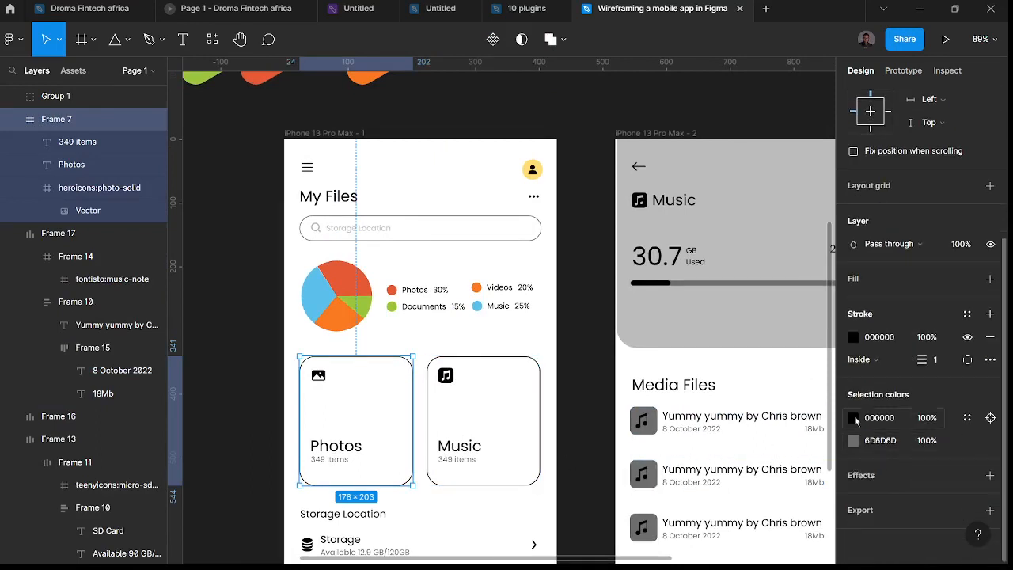
left_click(966, 314)
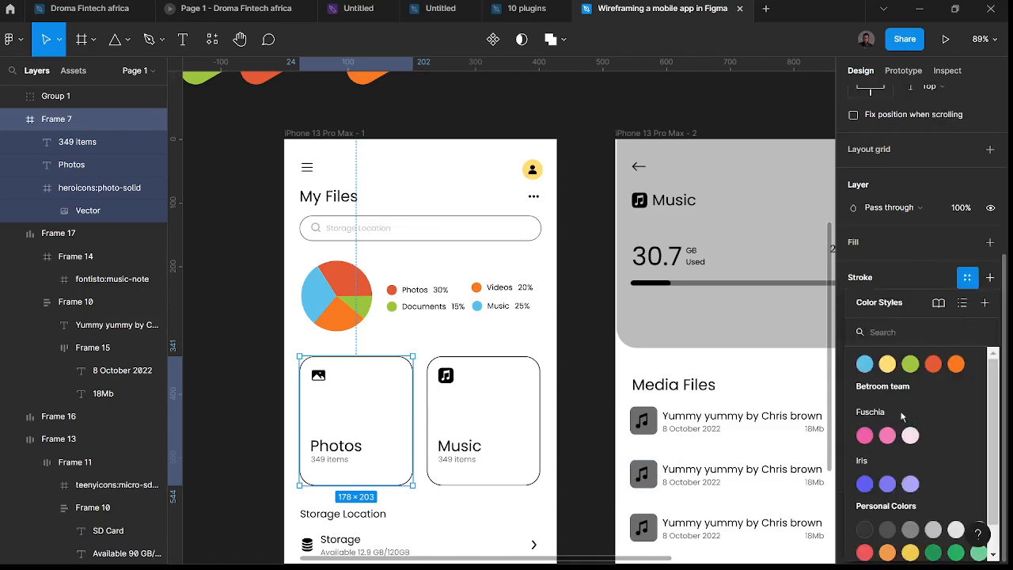
left_click(933, 363)
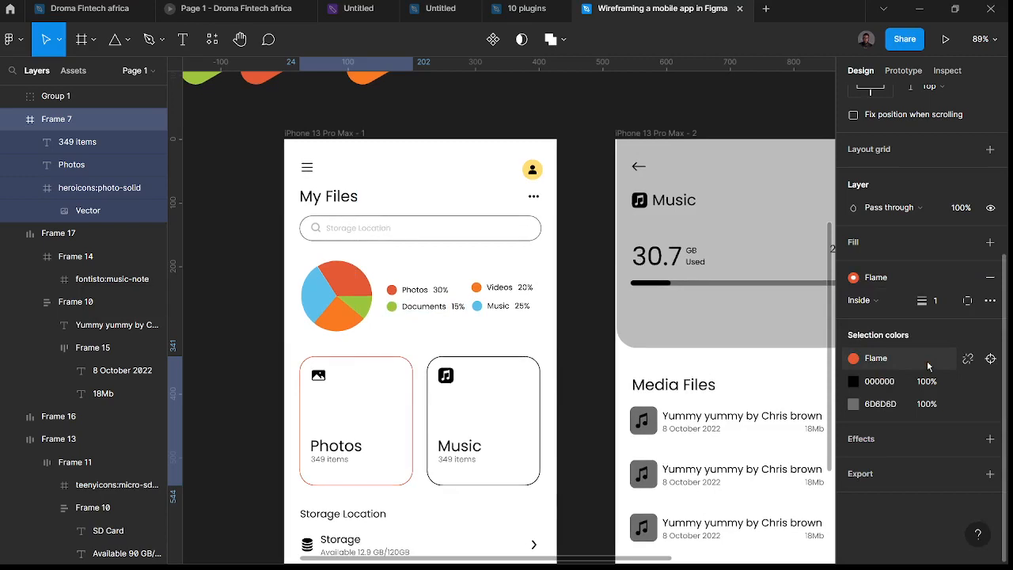
key("ctrl+z")
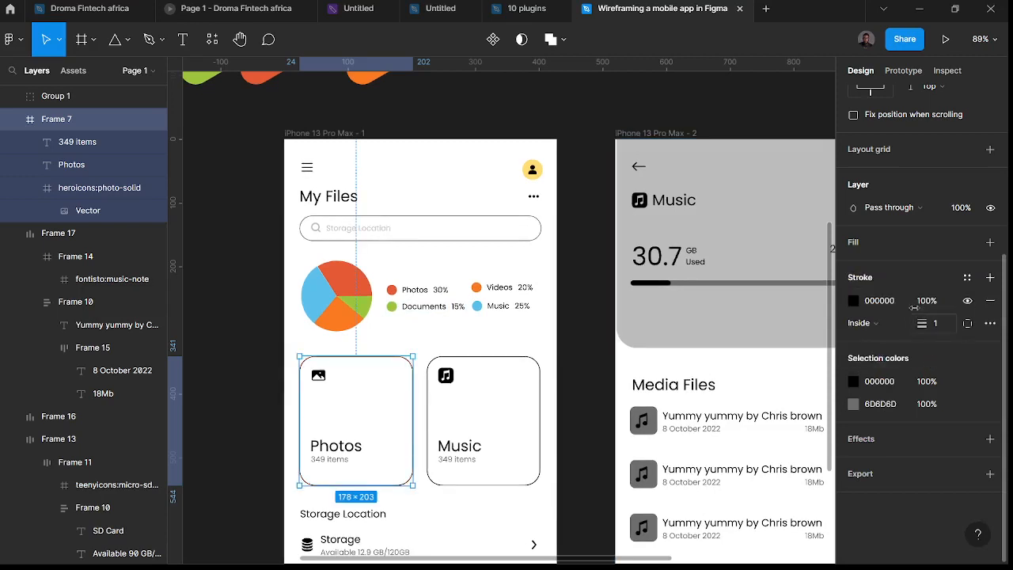
- Add a fill to the Photos card and apply the Flame colour style to it
left_click(914, 252)
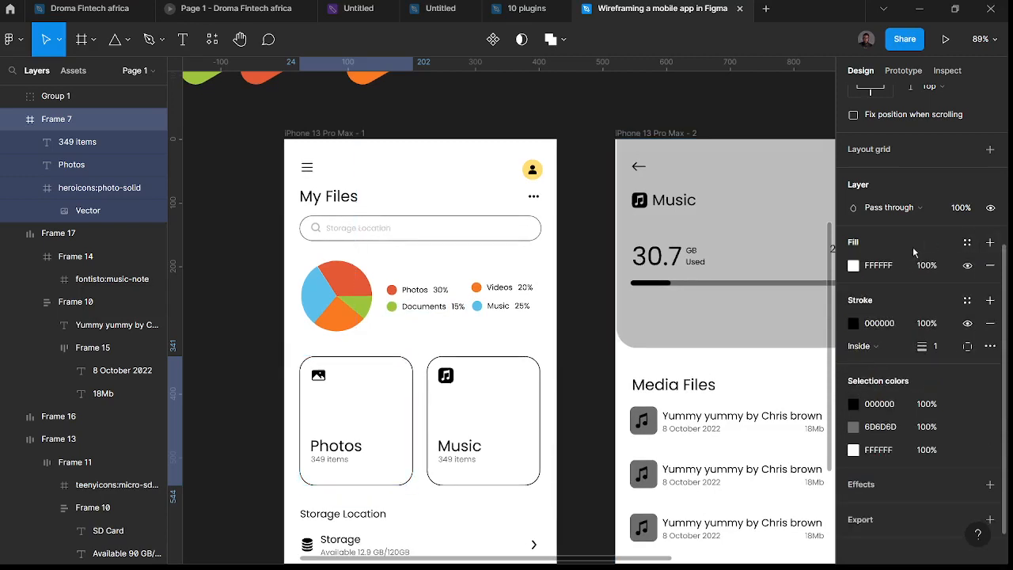
left_click(853, 265)
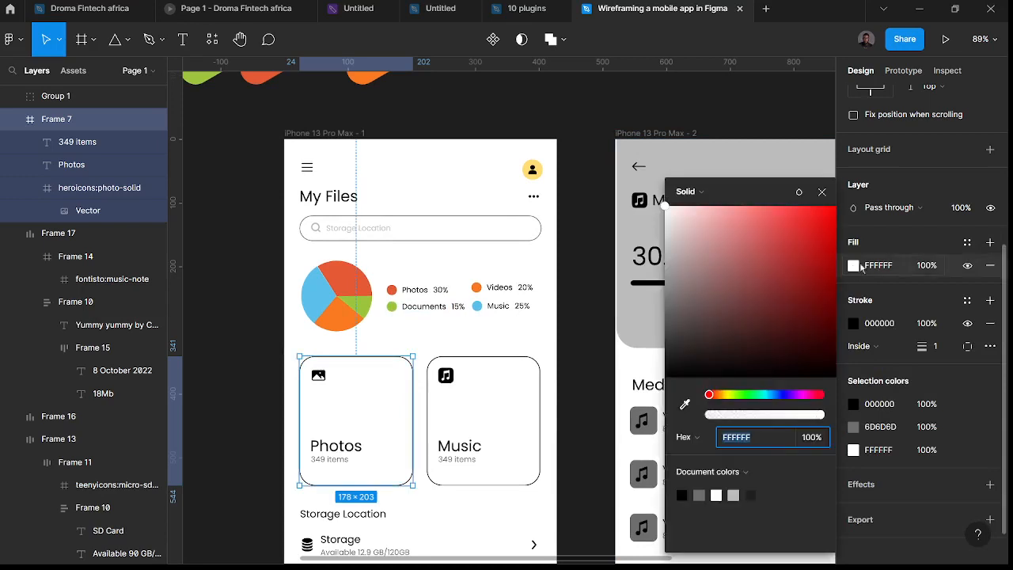
left_click(853, 266)
left_click(968, 242)
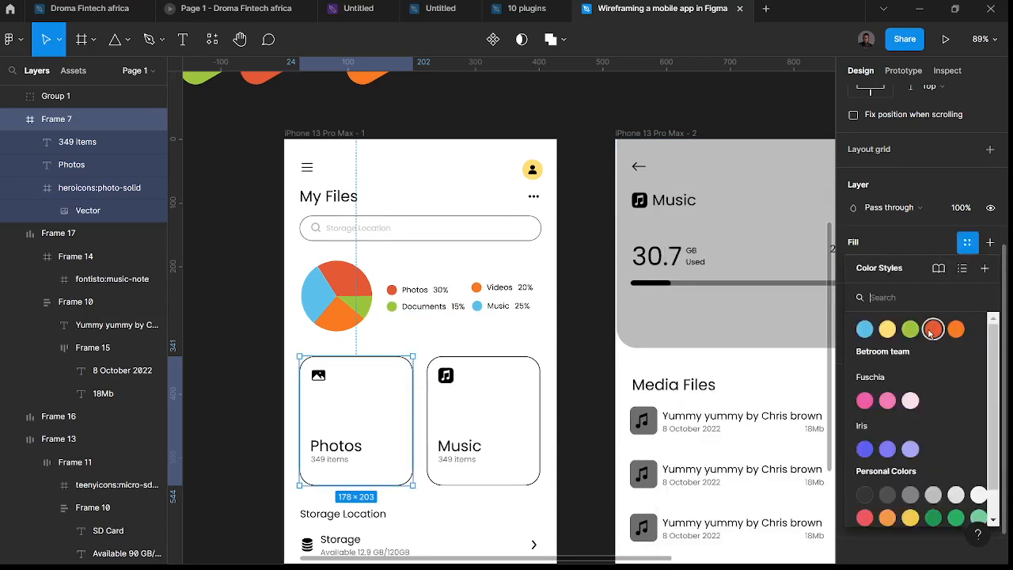
left_click(933, 328)
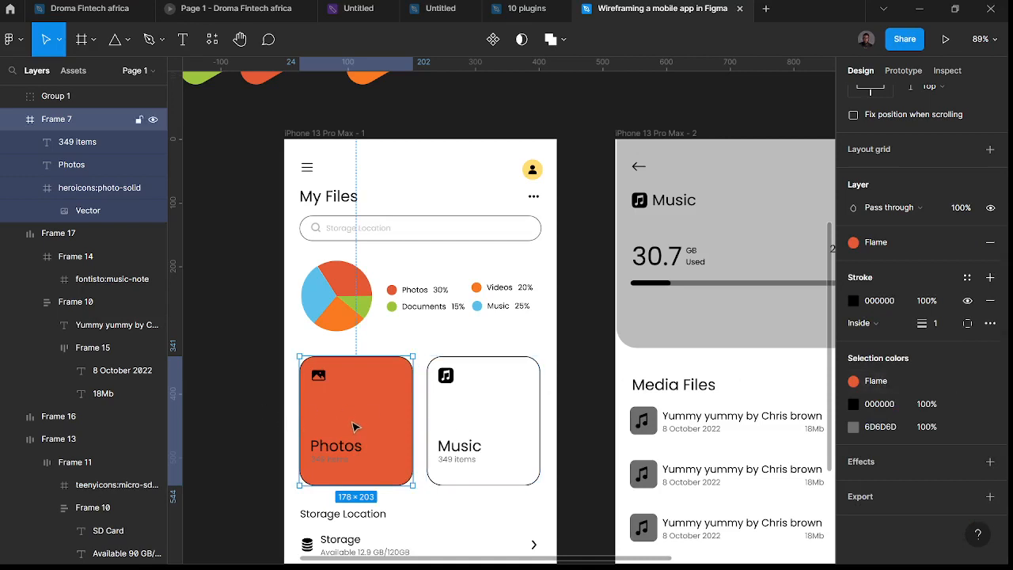
- Detach the Flame style from the Photos card's fill and lighten the colour to FFB8A5
left_click(967, 381)
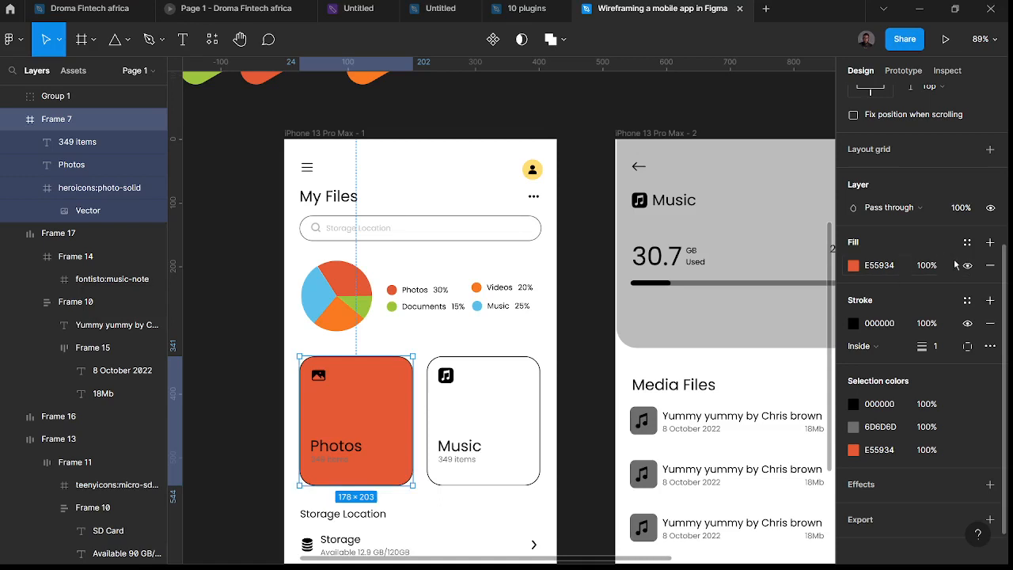
key("ctrl+z")
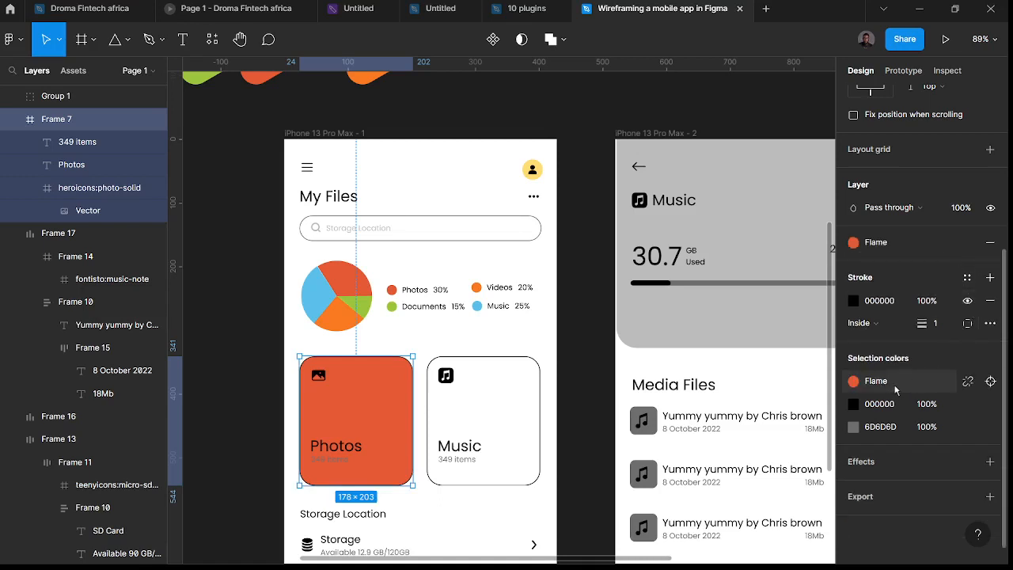
left_click(967, 383)
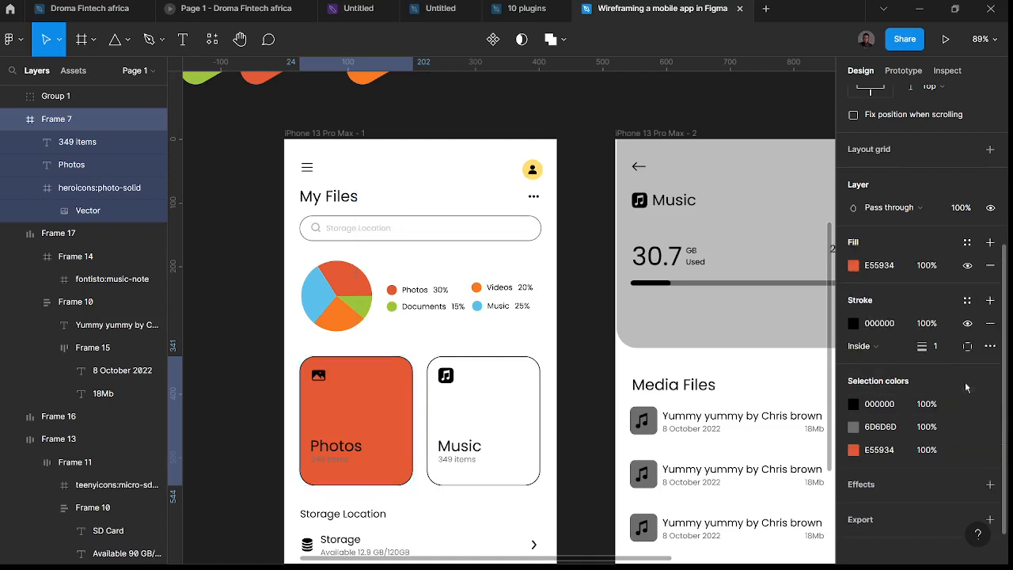
left_click(854, 266)
left_click_drag(797, 225, 726, 202)
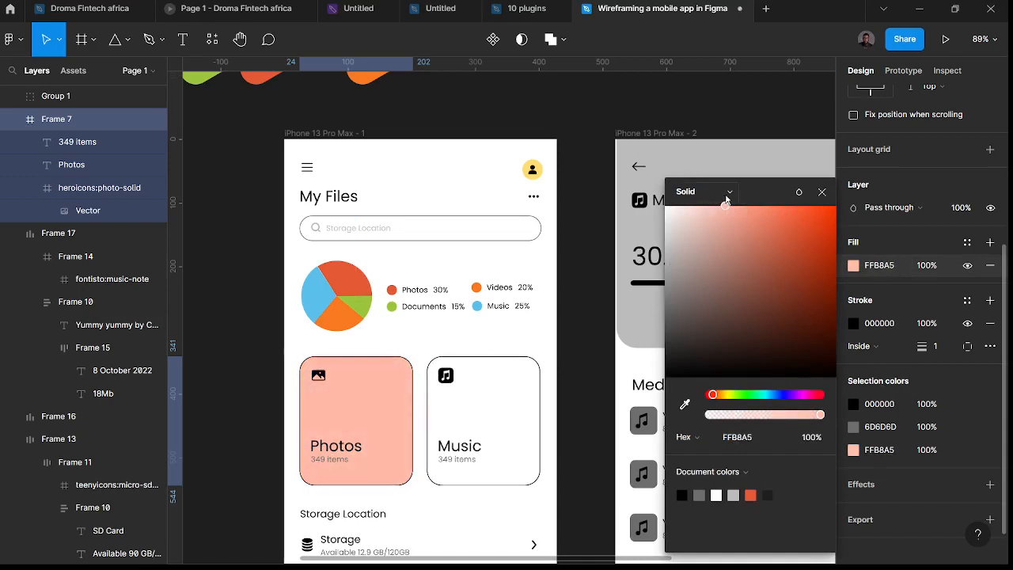
- Apply the Flame colour style to the picture icon on the Photos card
left_click(319, 379)
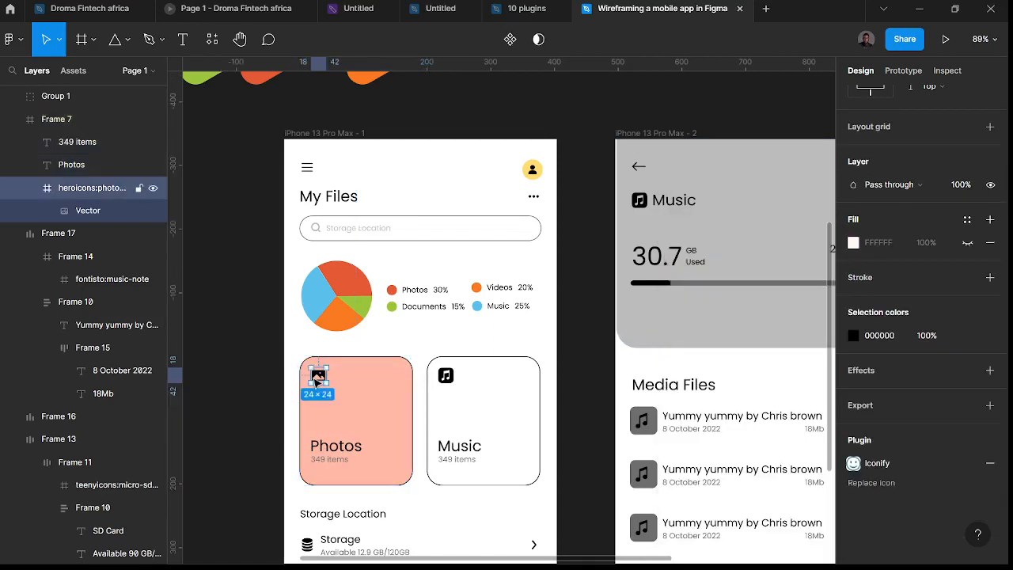
left_click(968, 336)
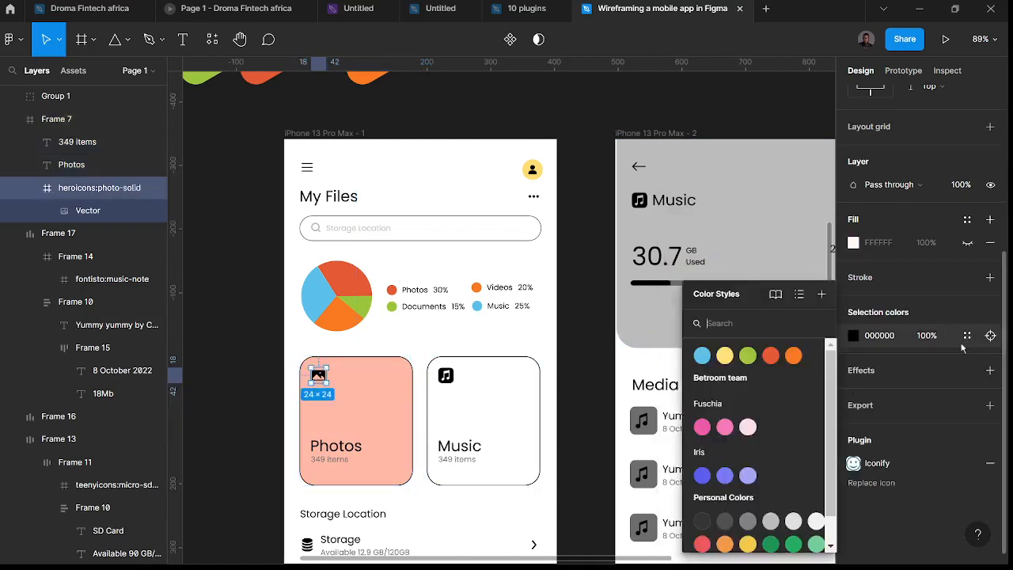
left_click(770, 356)
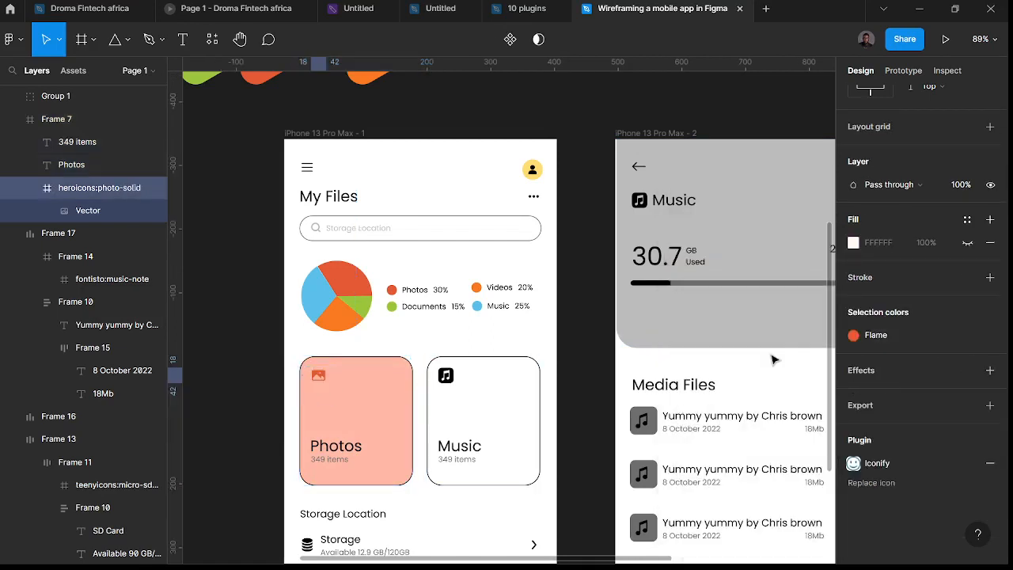
left_click(261, 428)
- Lighten the Photos card's fill further to FFC9BA and remove the card's black stroke
left_click(339, 412)
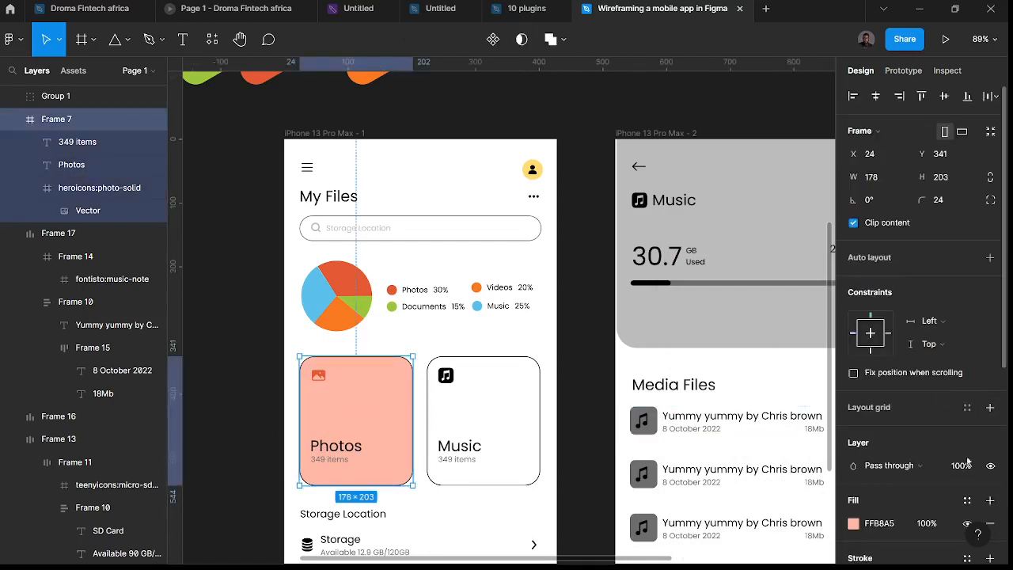
left_click(854, 524)
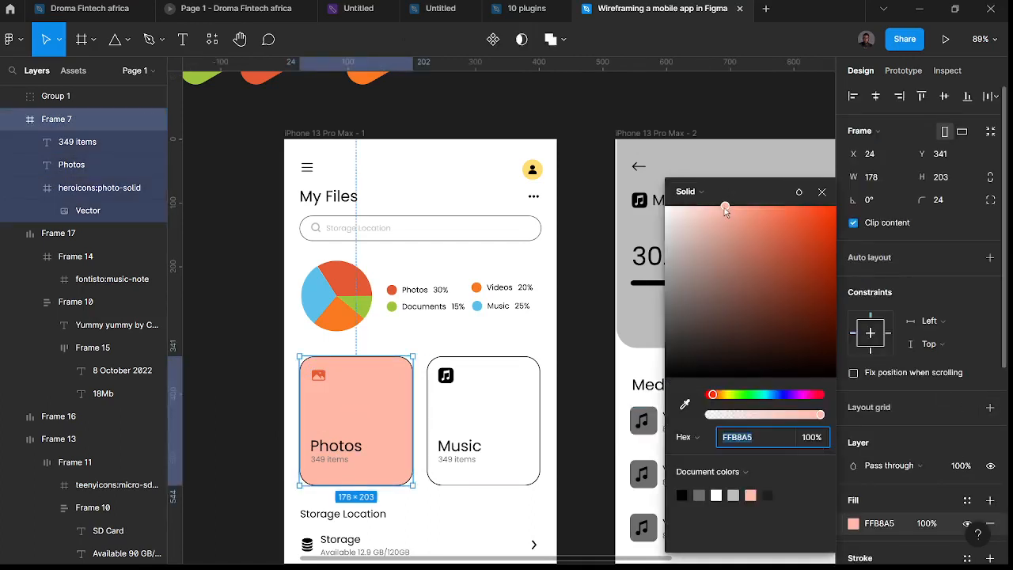
mouse_move(725, 210)
left_mouse_down()
mouse_move(718, 249)
mouse_move(712, 200)
mouse_move(697, 195)
mouse_move(733, 202)
mouse_move(736, 190)
mouse_move(768, 185)
mouse_move(712, 172)
left_mouse_up()
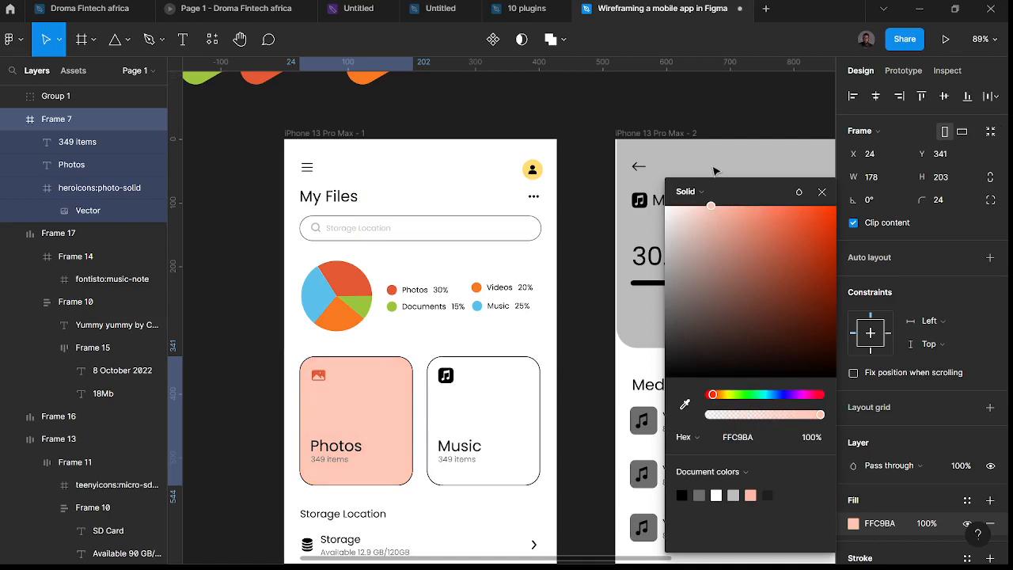
scroll(989, 380, "down", 4)
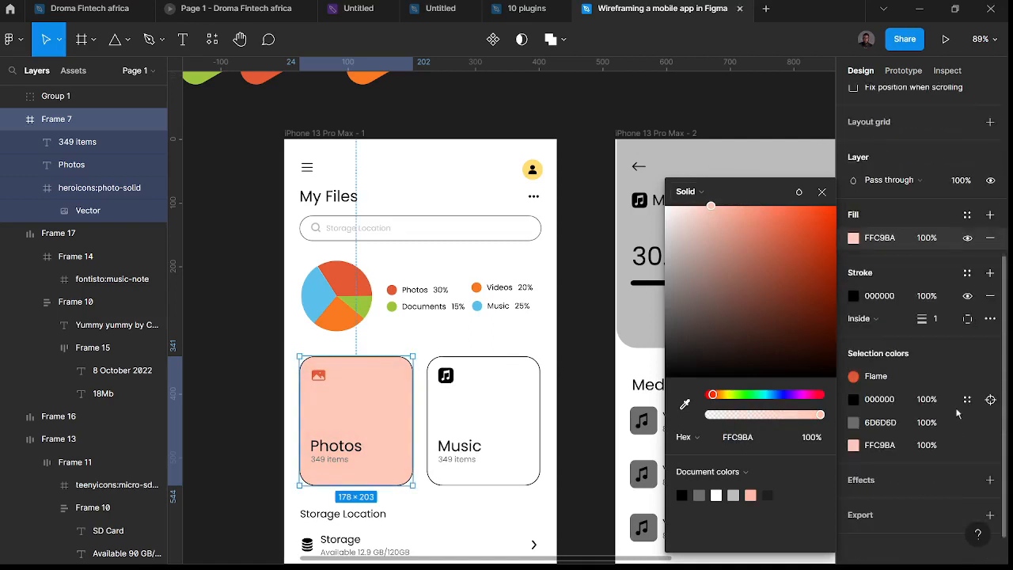
left_click(990, 297)
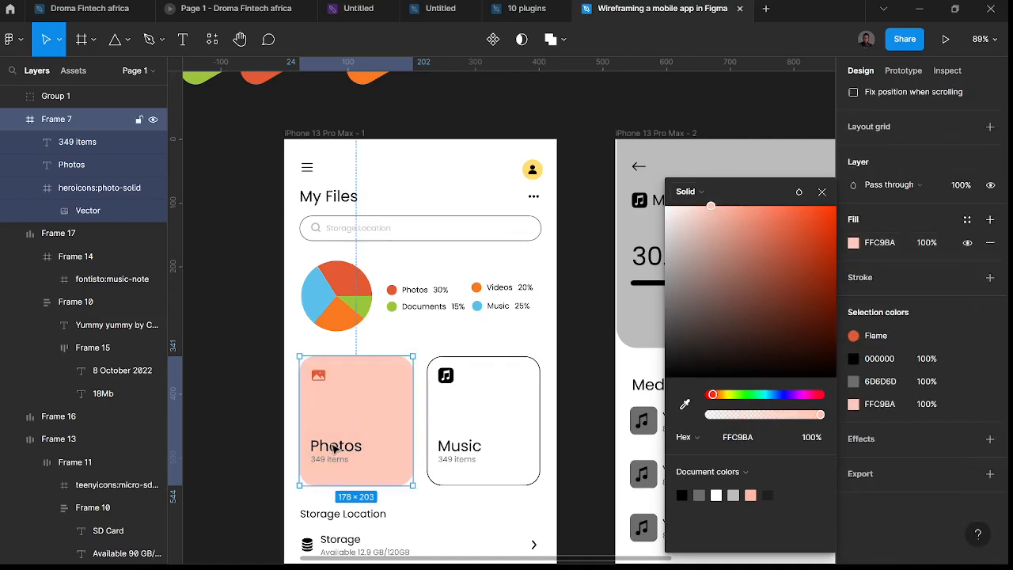
left_click(257, 376)
- Remove the Music card's black stroke and give the card a fill in the Cyan Process colour style
left_click(471, 407)
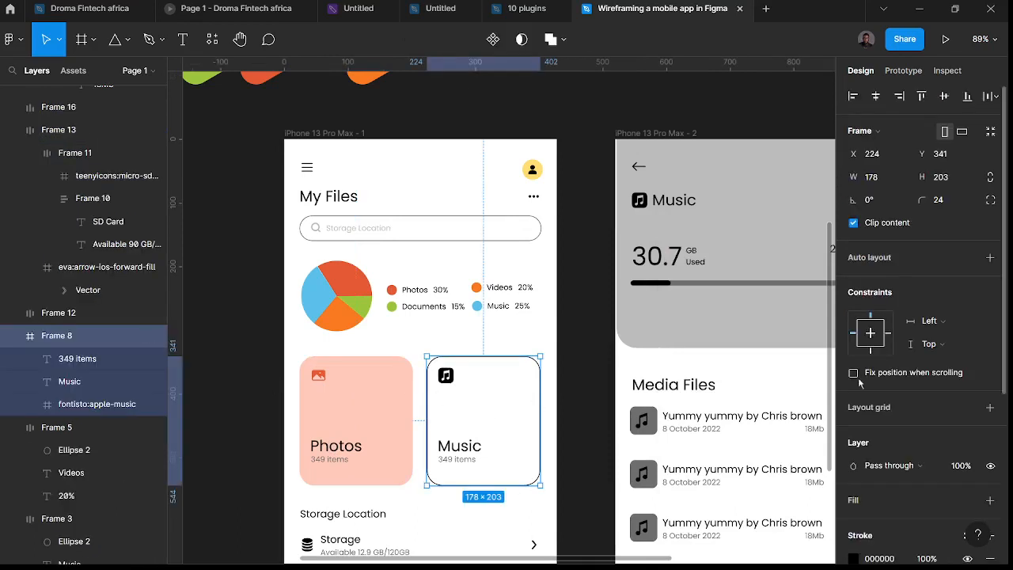
scroll(890, 506, "down", 3)
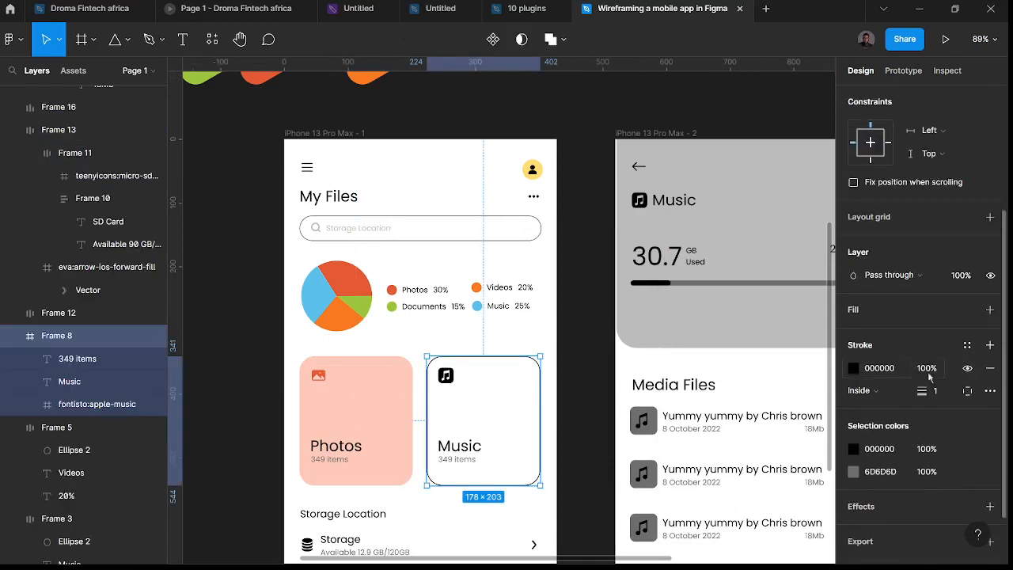
left_click(989, 310)
left_click(990, 390)
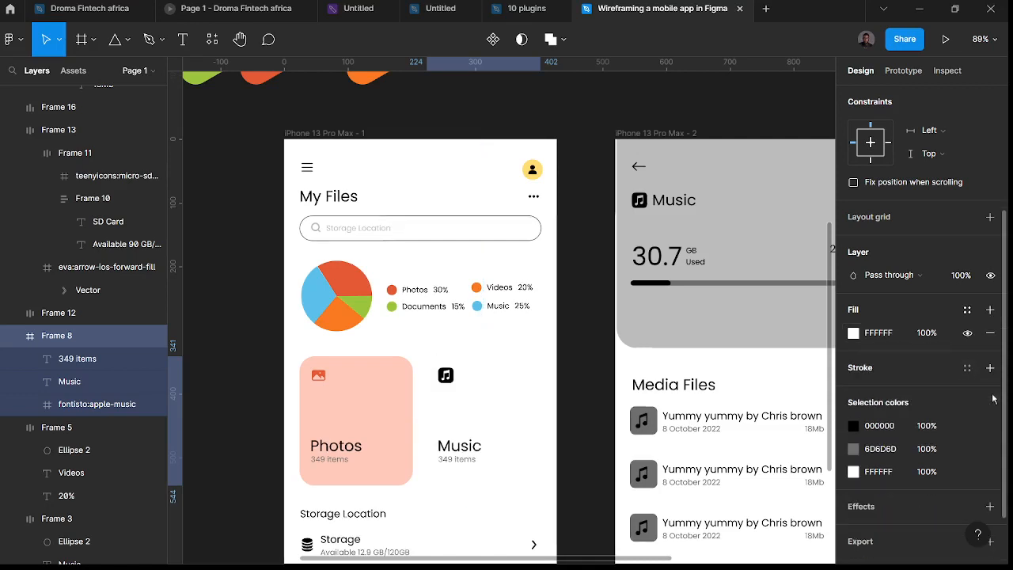
left_click(862, 334)
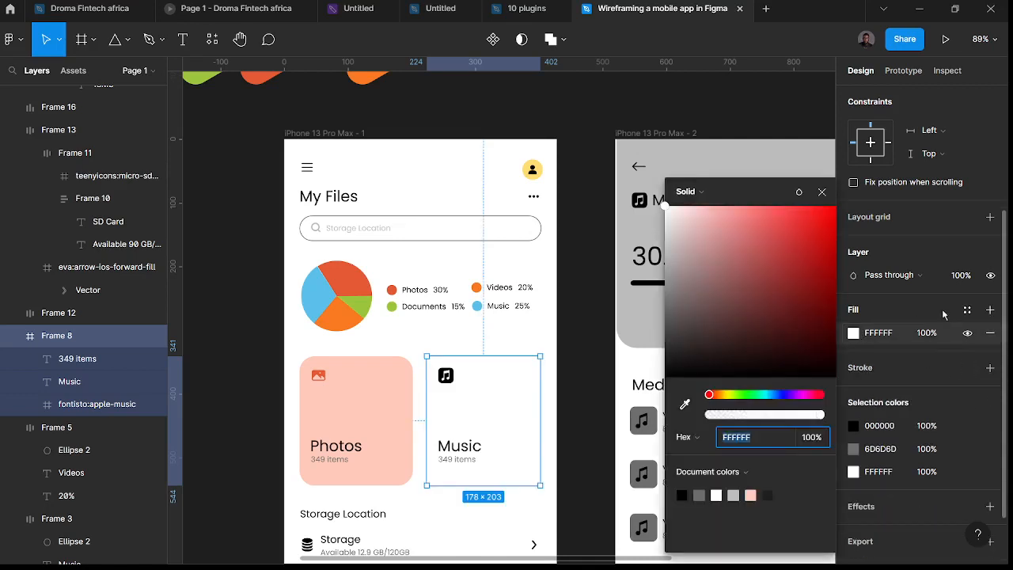
left_click(967, 309)
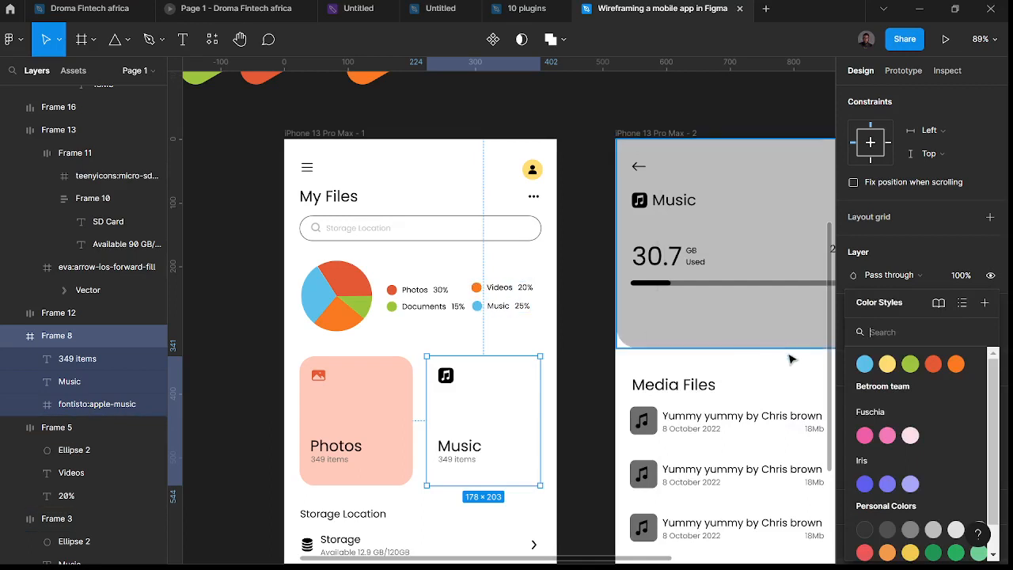
left_click(865, 364)
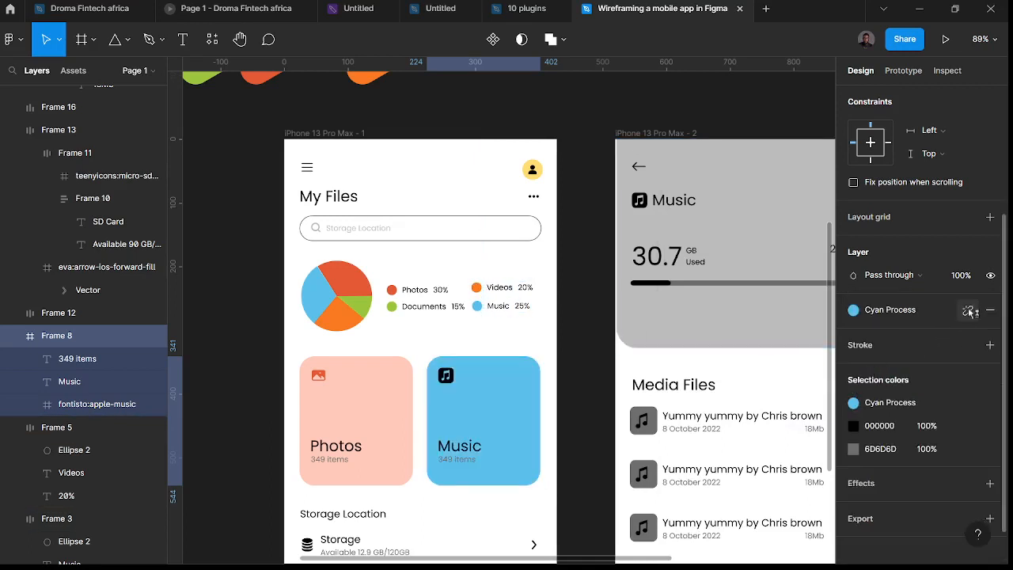
- Detach the Cyan Process style from the Music card's fill and lighten the colour to B4E9FF
left_click(968, 310)
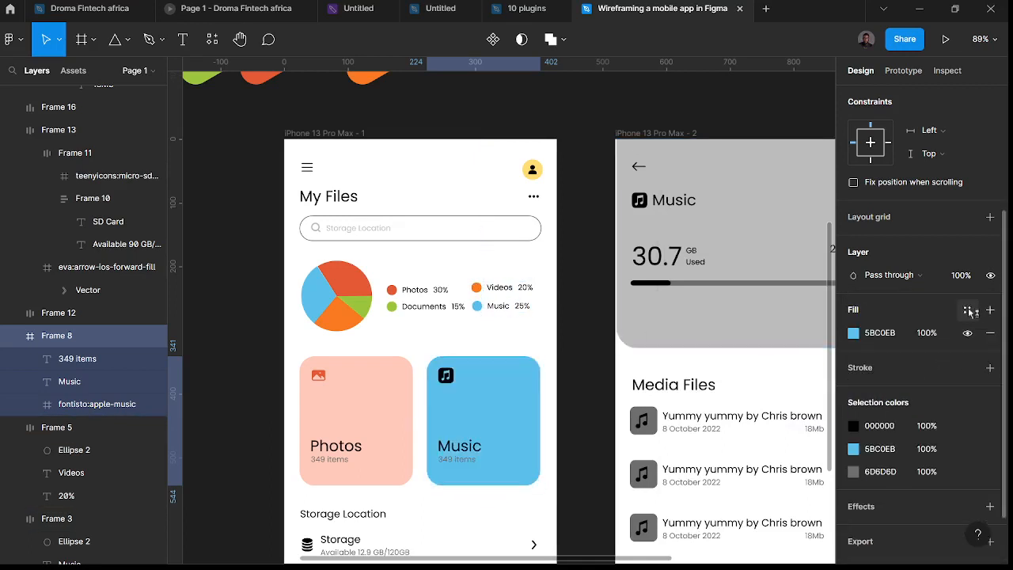
left_click(855, 336)
left_click_drag(769, 223, 717, 195)
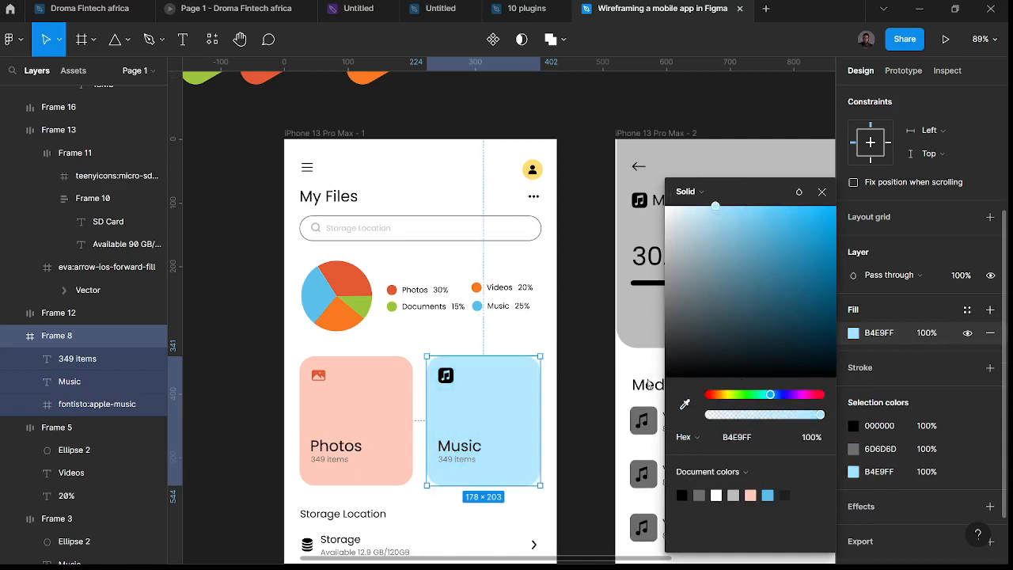
- Apply the Cyan Process colour style to the music note icon on the Music card
left_click(446, 376)
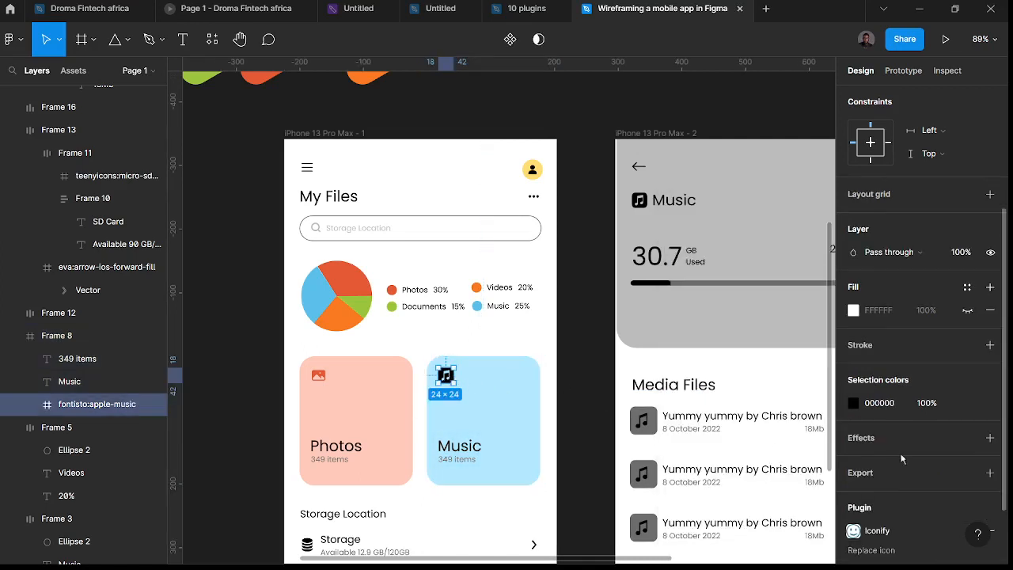
left_click(855, 404)
left_click(967, 404)
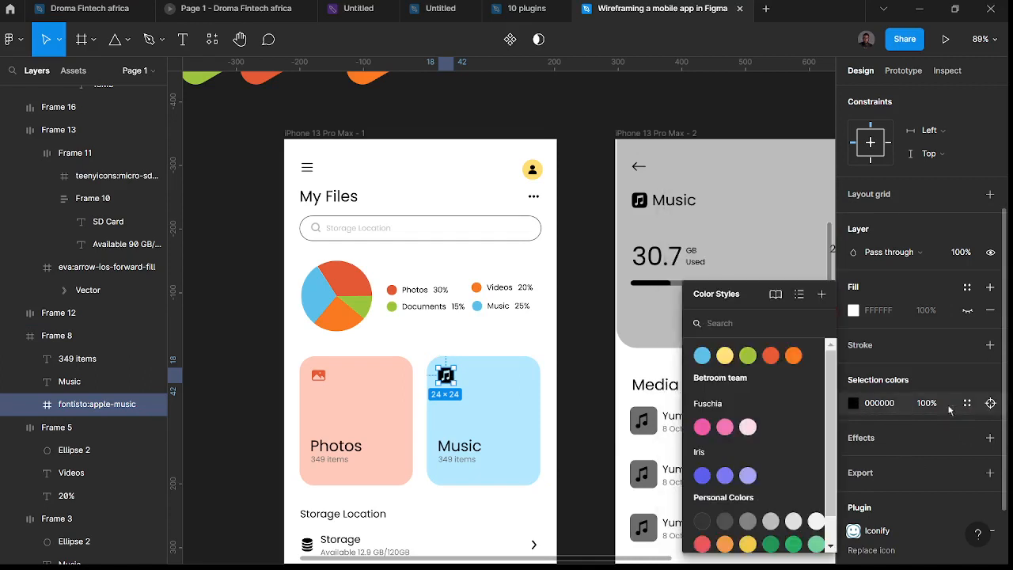
left_click(703, 355)
left_click(598, 431)
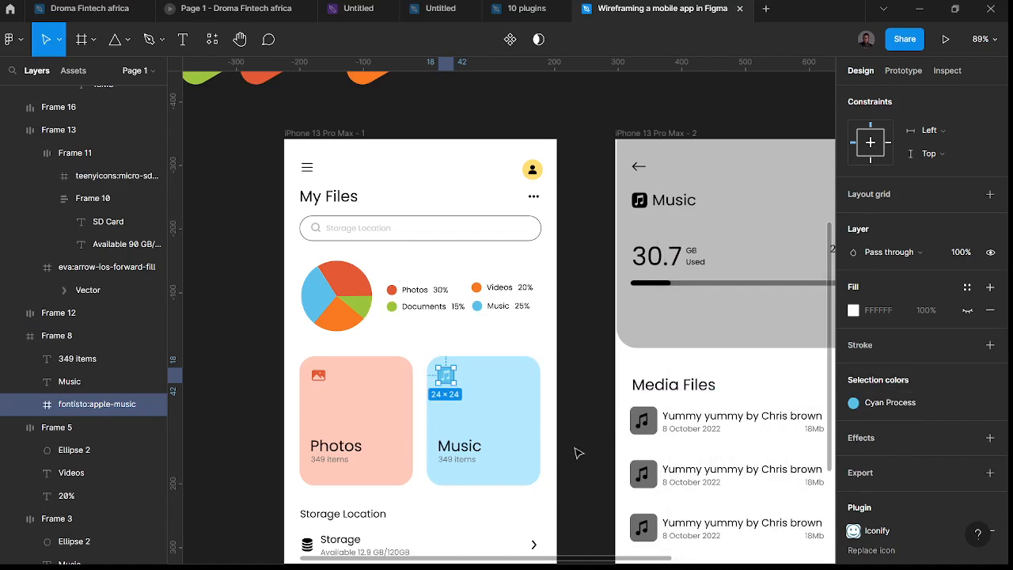
left_click(583, 458)
scroll(605, 481, "down", 3)
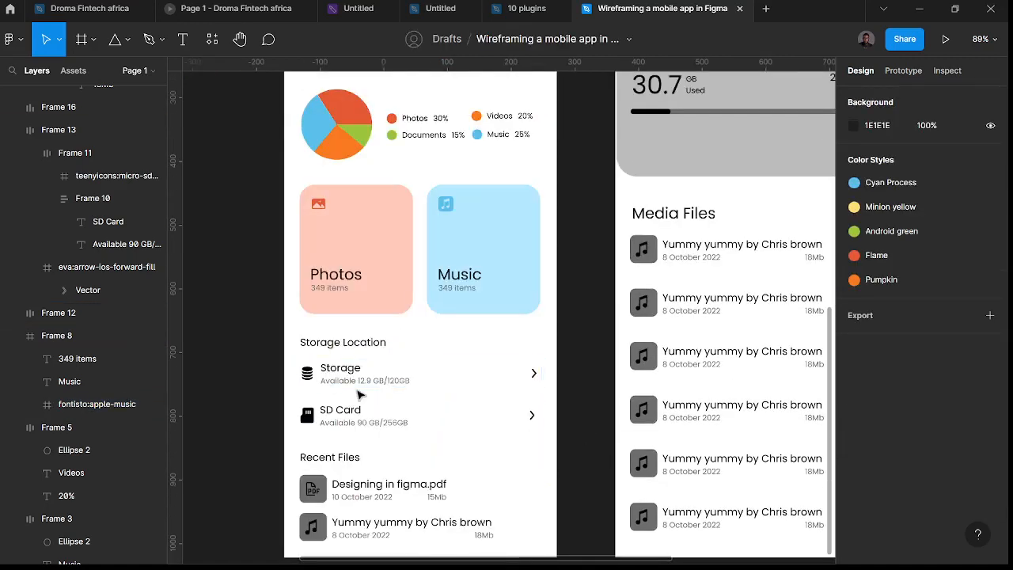
- Apply the Android green colour style to the database icon in the Storage row under Storage Location
left_click(317, 384)
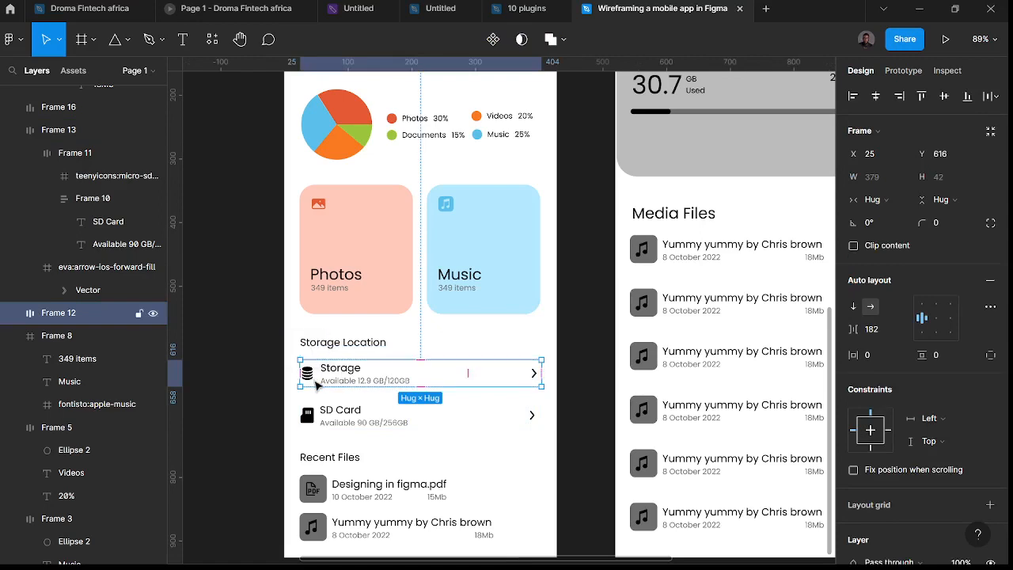
double_click(316, 384)
left_click(307, 373)
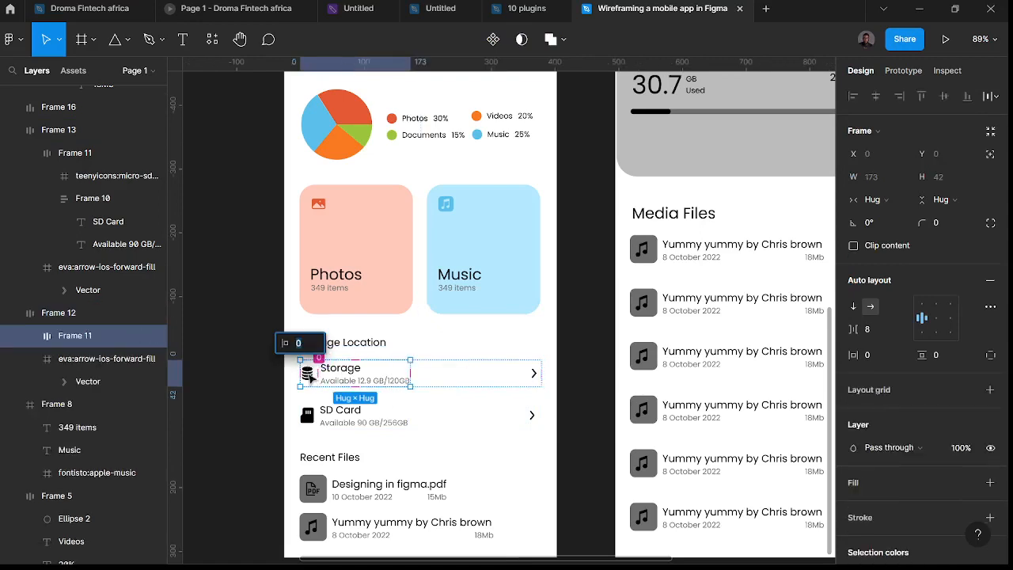
left_click(223, 400)
left_click(307, 380)
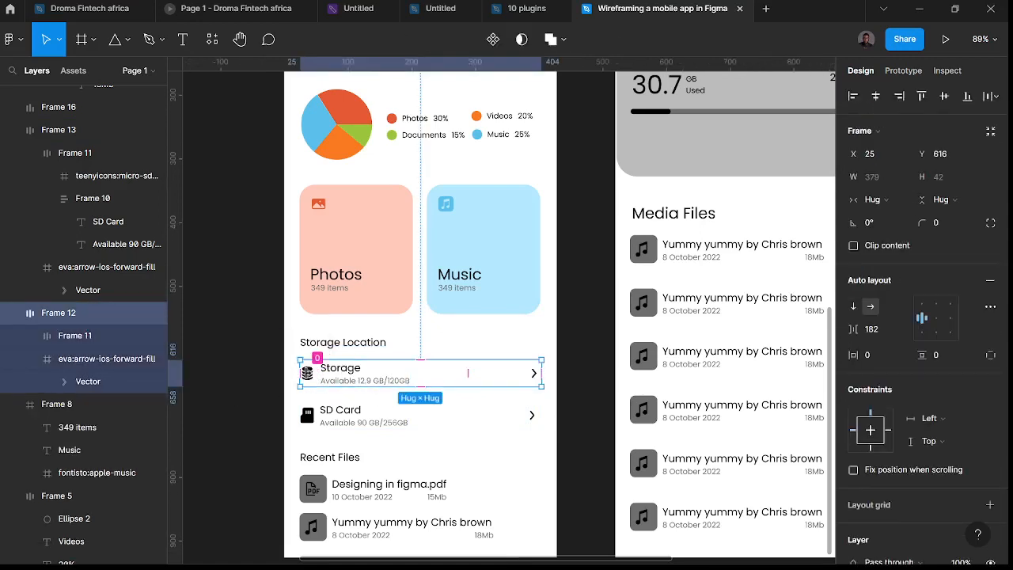
left_click(313, 383)
left_click(312, 380)
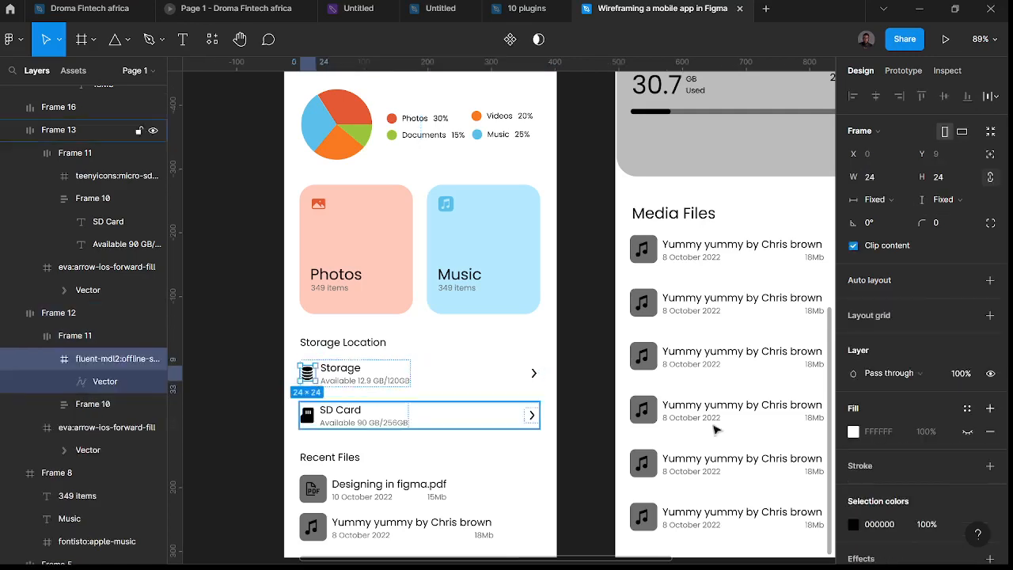
scroll(875, 435, "down", 3)
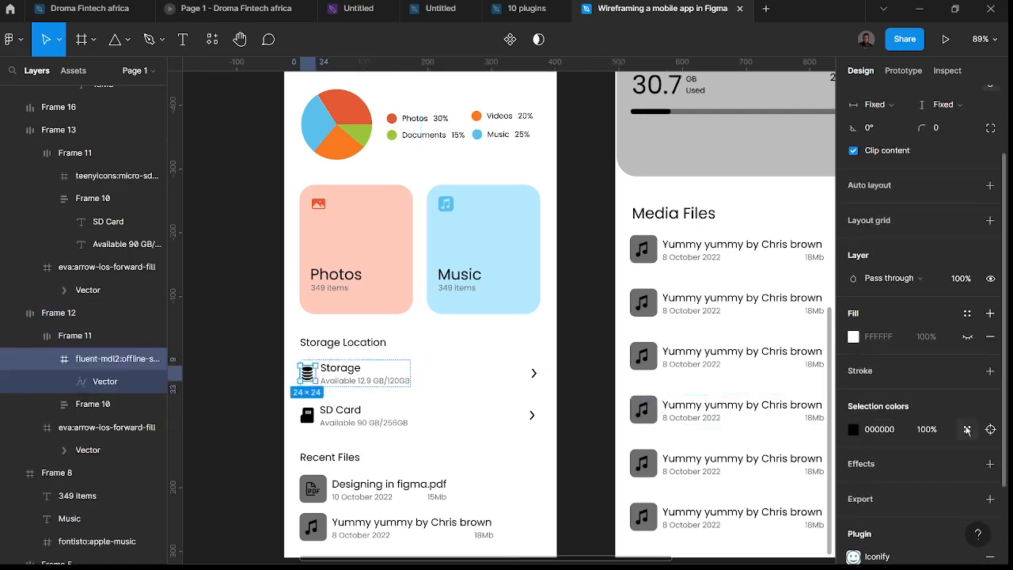
left_click(968, 429)
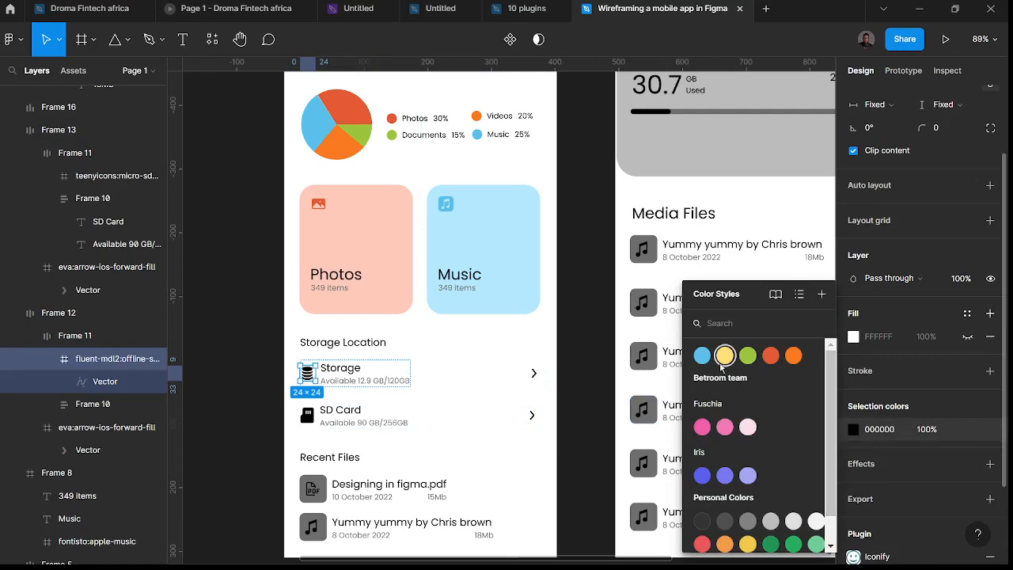
left_click(748, 356)
- Apply the Flame colour style to the memory card icon in the SD Card row
left_click(361, 429)
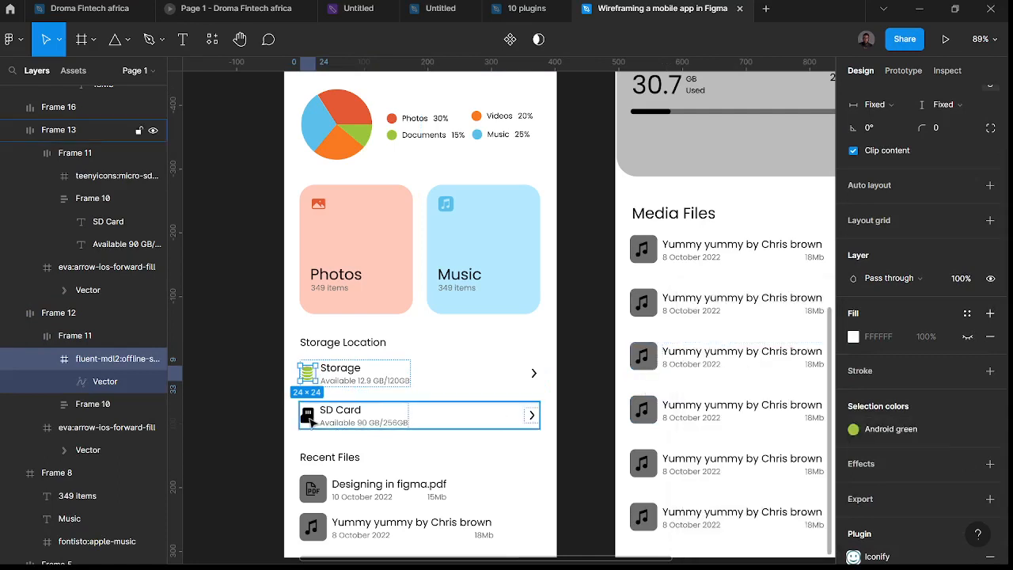
double_click(309, 418)
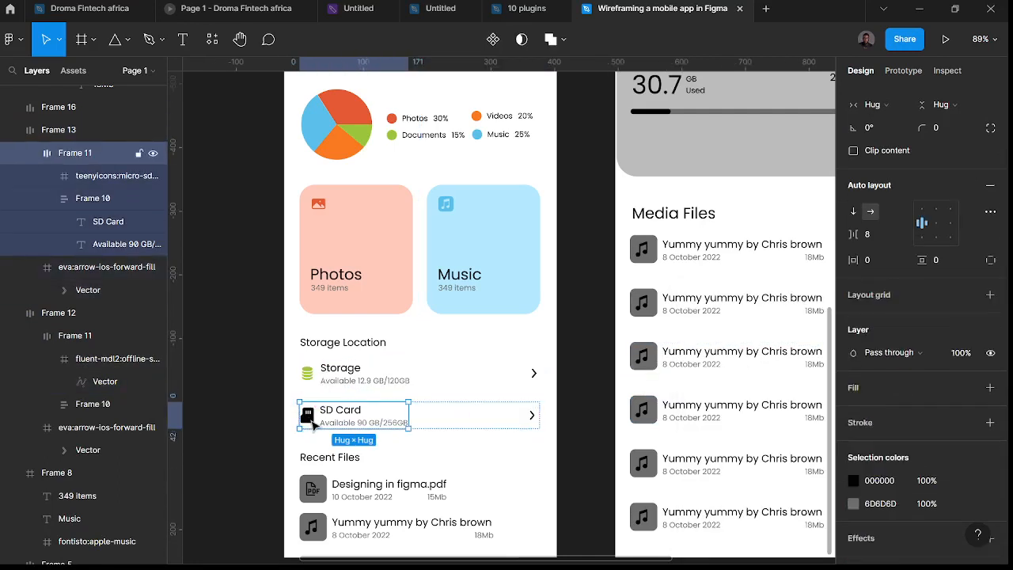
double_click(308, 415)
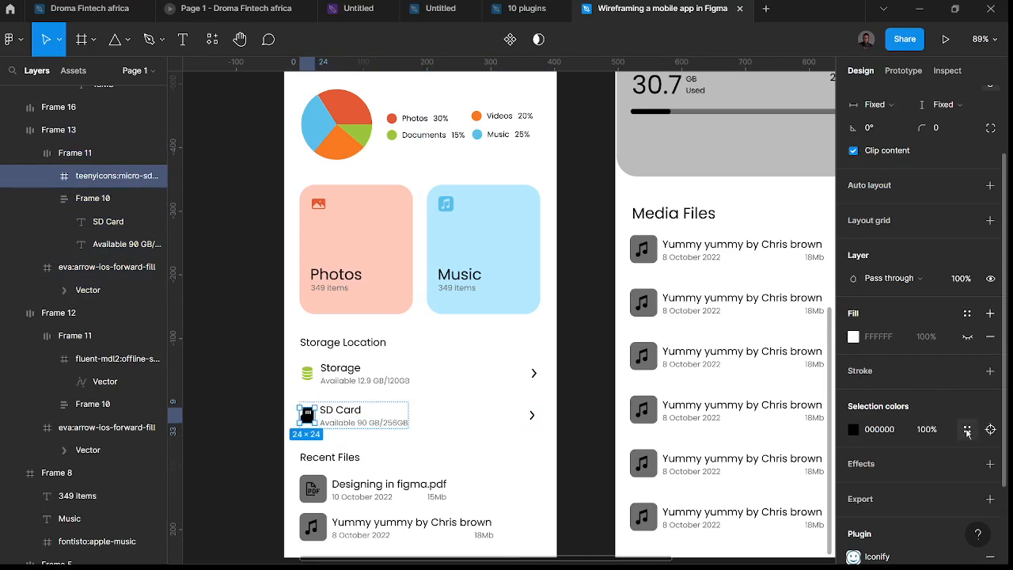
left_click(967, 429)
left_click(771, 356)
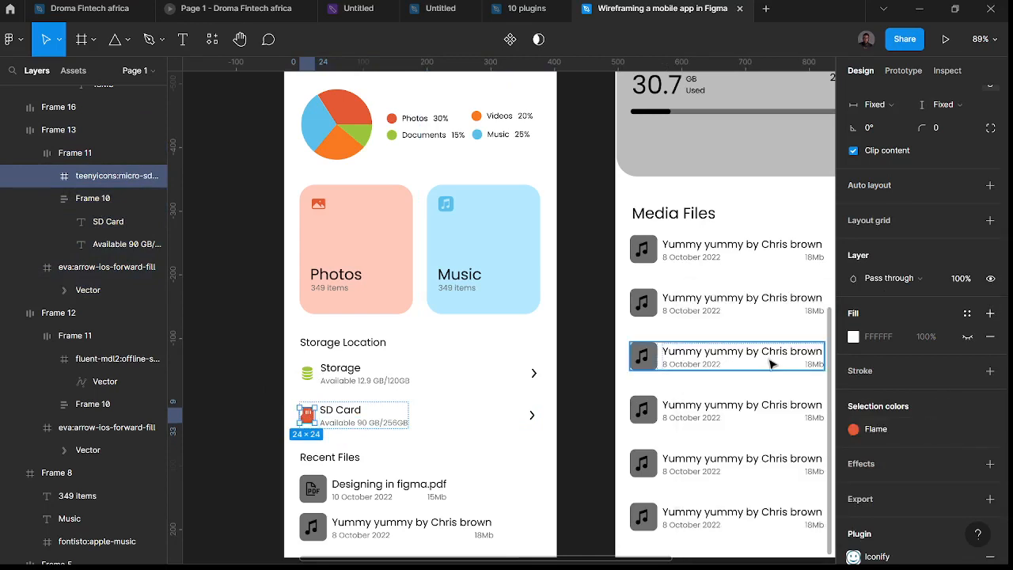
left_click(279, 481)
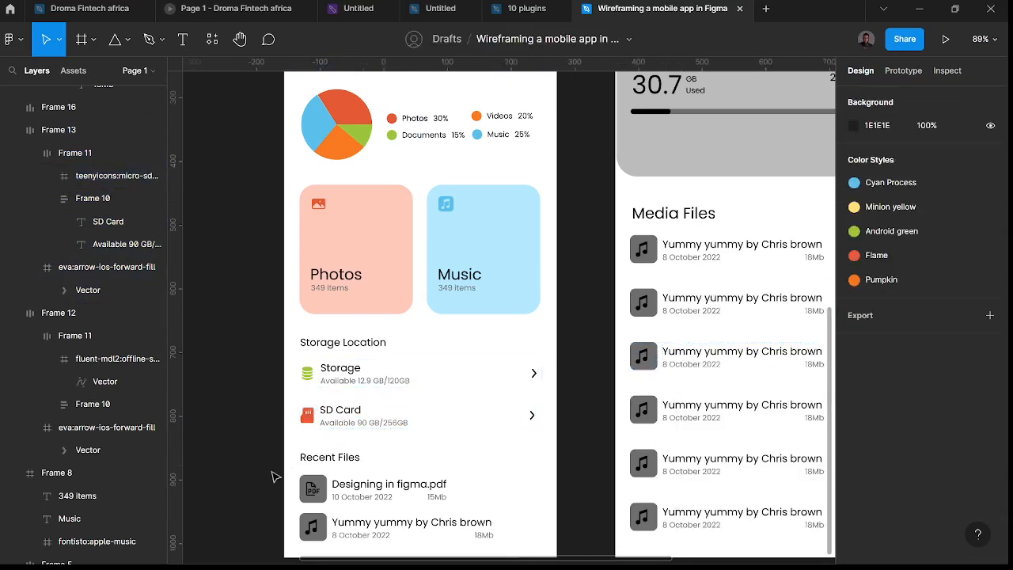
- Fill the PDF thumbnail of Designing in figma.pdf under Recent Files with the Android green colour style
scroll(274, 475, "down", 3)
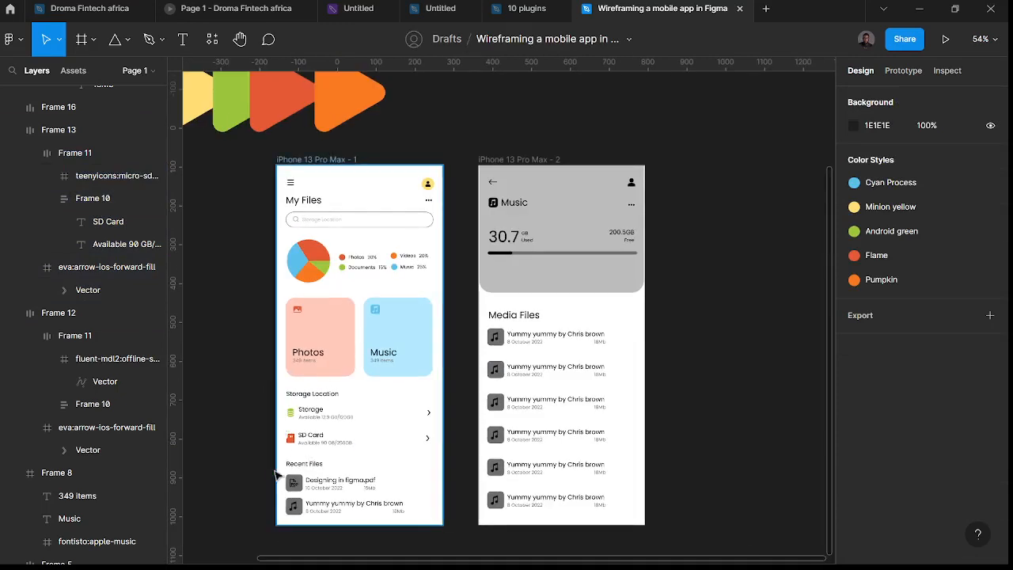
scroll(264, 481, "up", 3)
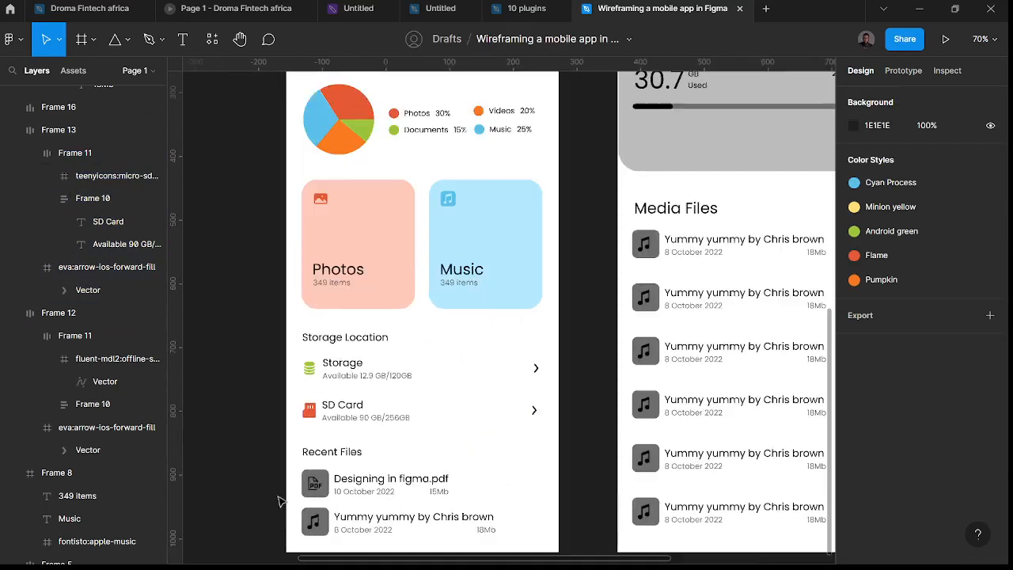
left_click(323, 492)
double_click(323, 493)
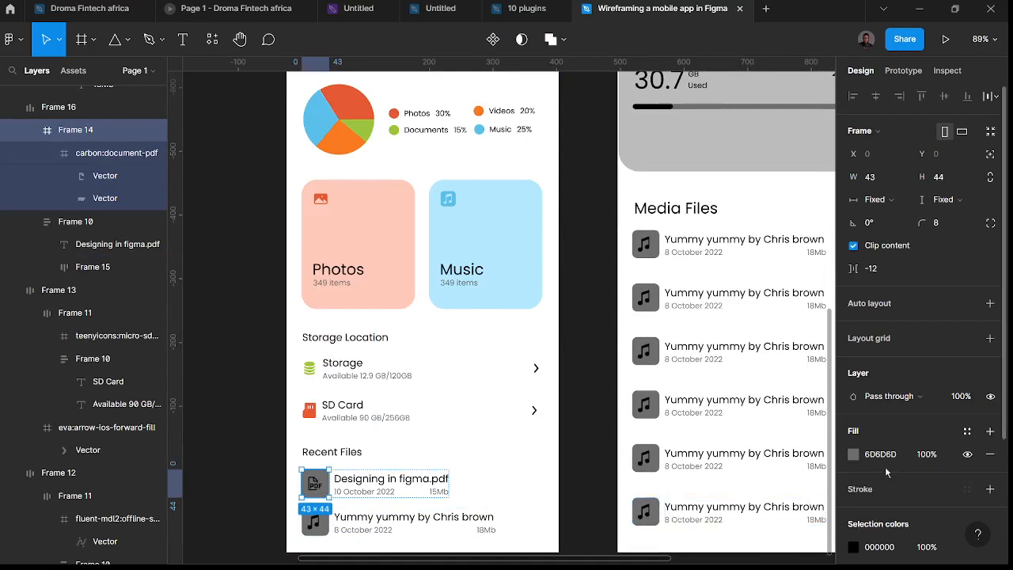
left_click(967, 432)
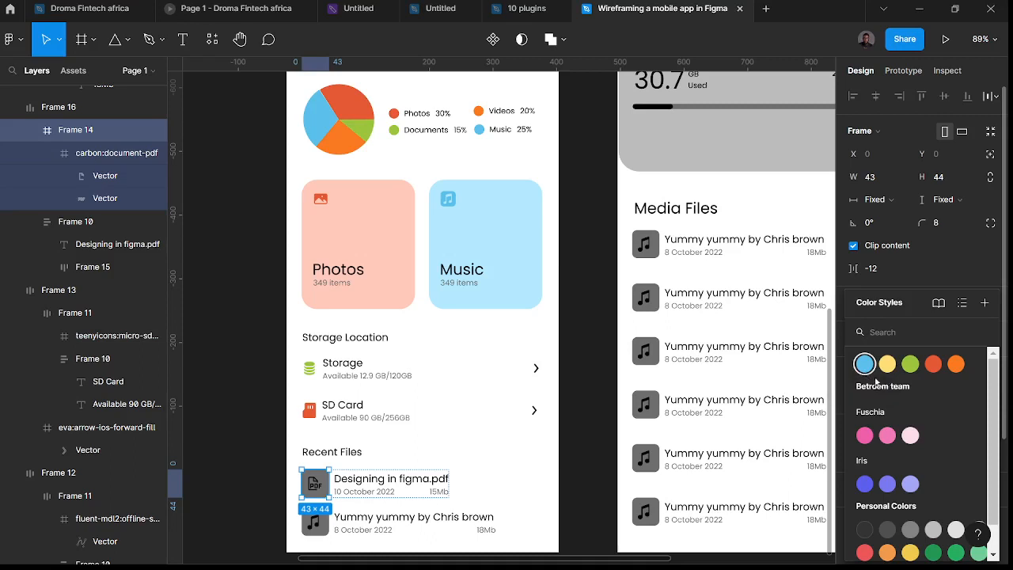
left_click(919, 367)
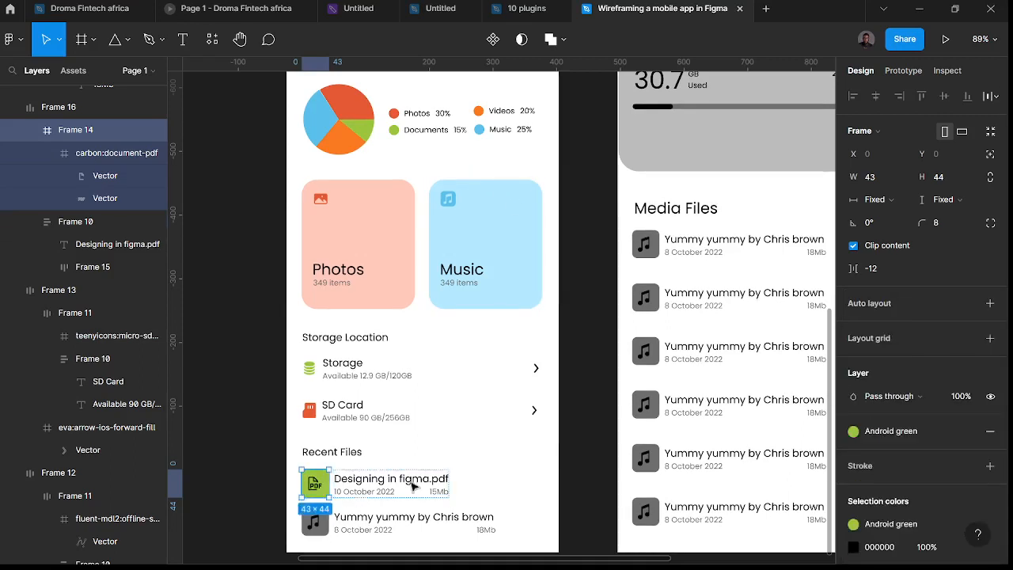
- Fill the music file's thumbnail under Recent Files with the Cyan Process colour style
double_click(329, 534)
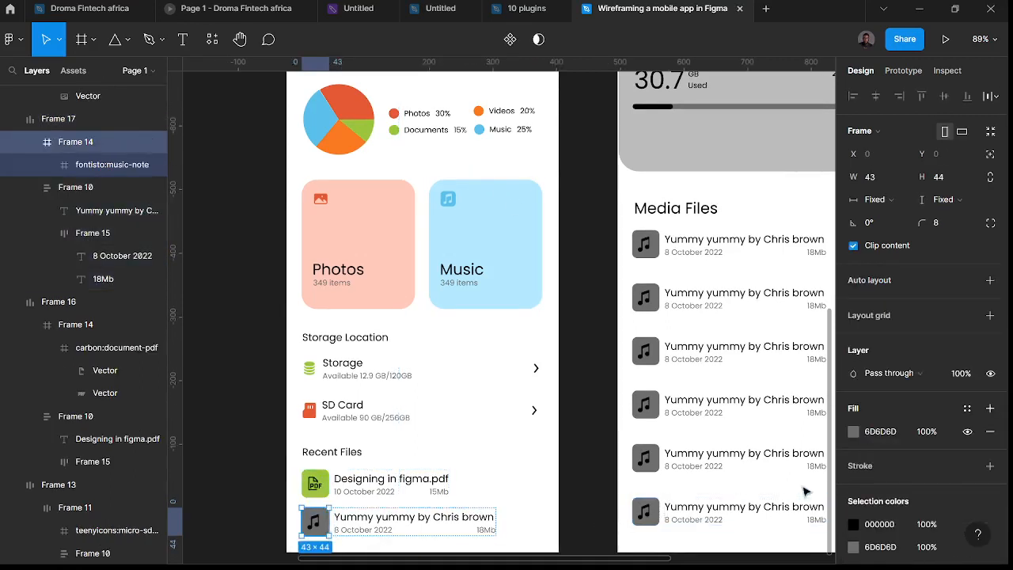
left_click(968, 408)
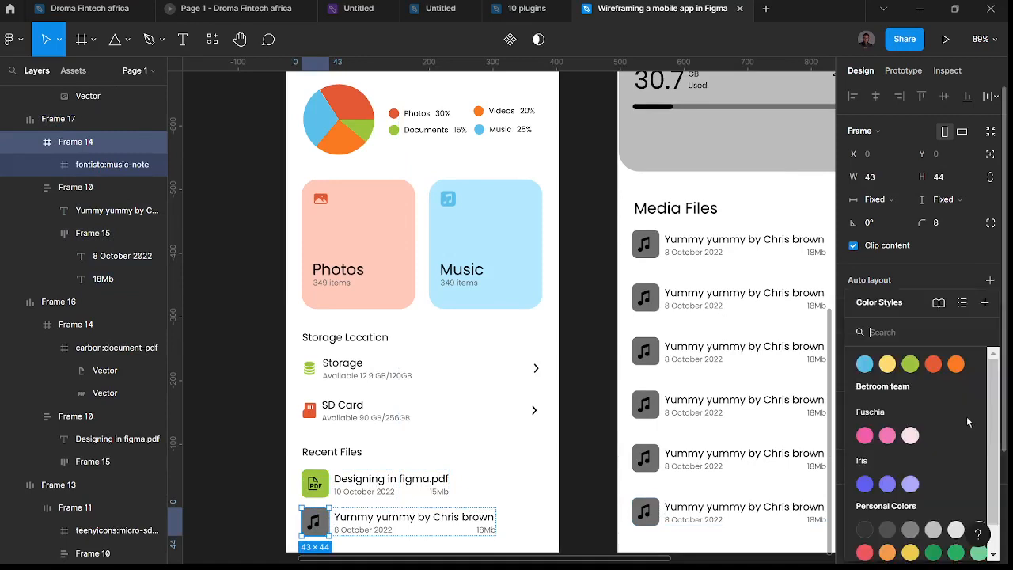
left_click(865, 363)
left_click(589, 447)
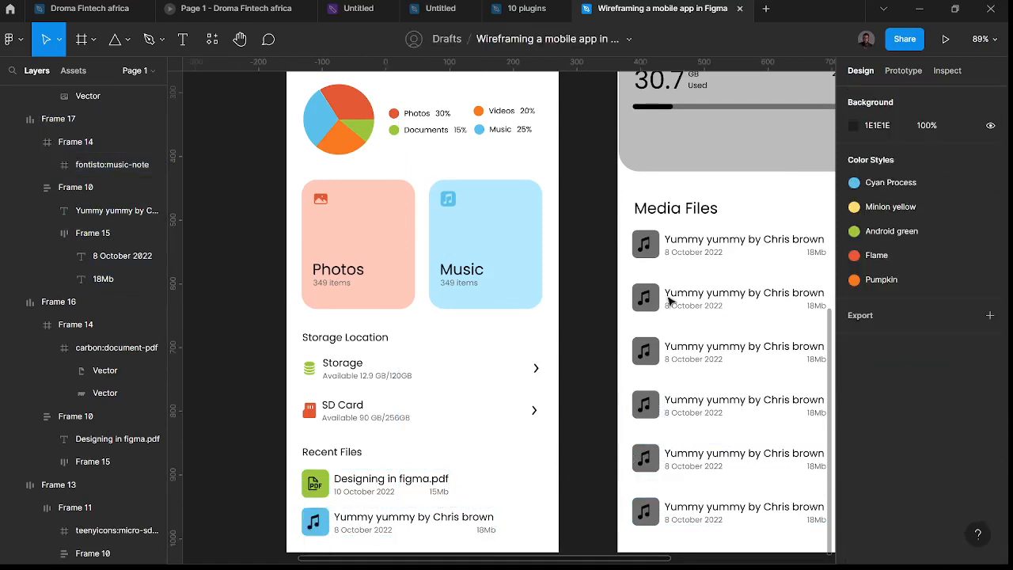
- Replace the grey 6D6D6D in all six Media Files rows on the Music screen with the Cyan Process colour style
left_click(673, 246)
left_click(683, 315, "shift")
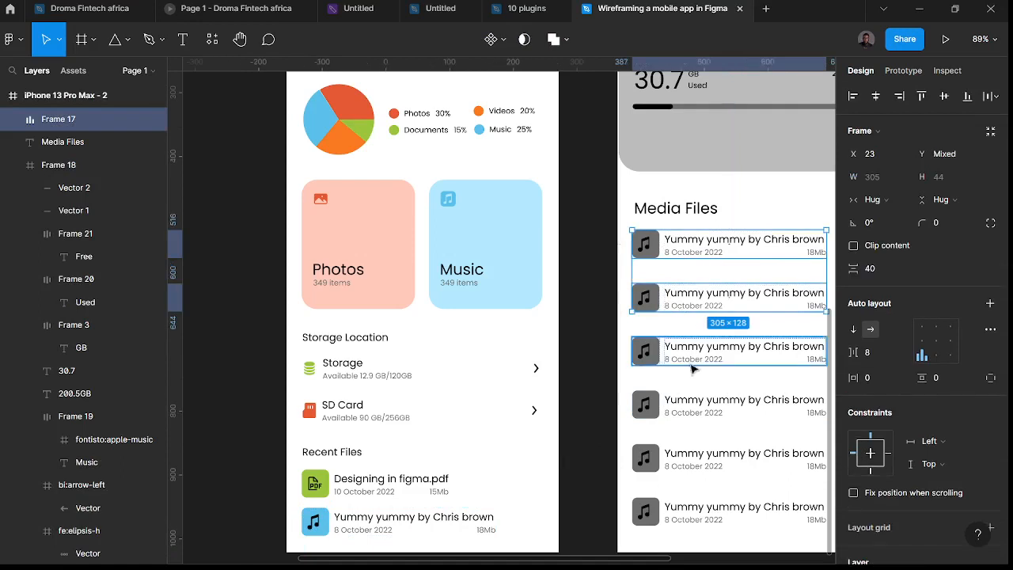
left_click(687, 361, "shift")
left_click(692, 408, "shift")
left_click(701, 463, "shift")
left_click(701, 515, "shift")
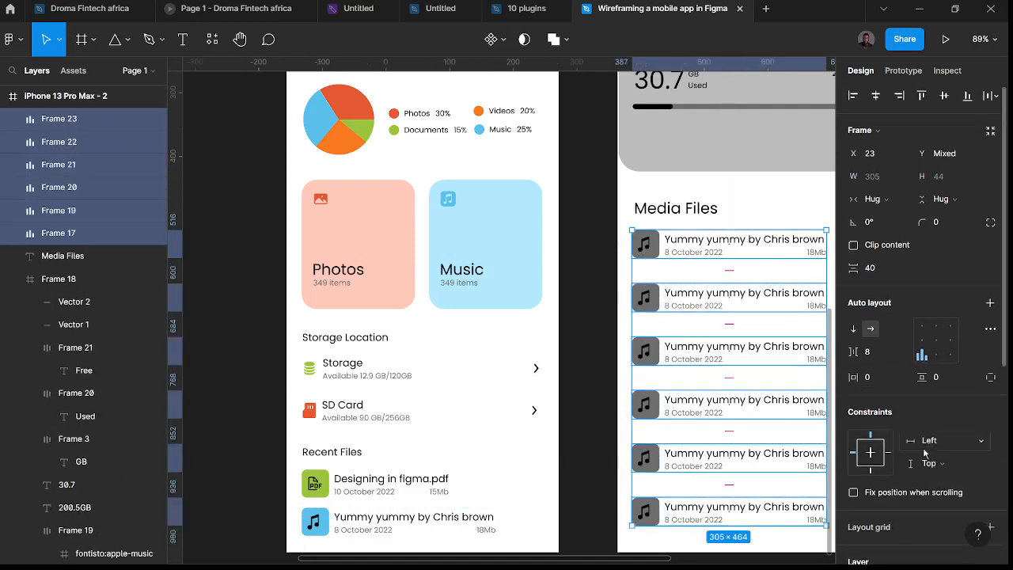
scroll(886, 453, "down", 4)
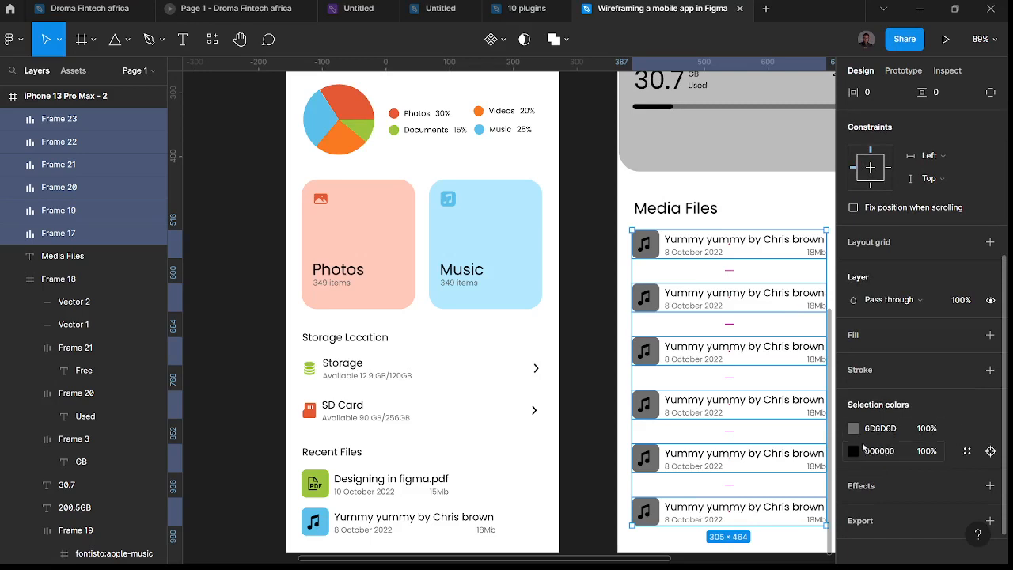
left_click(970, 428)
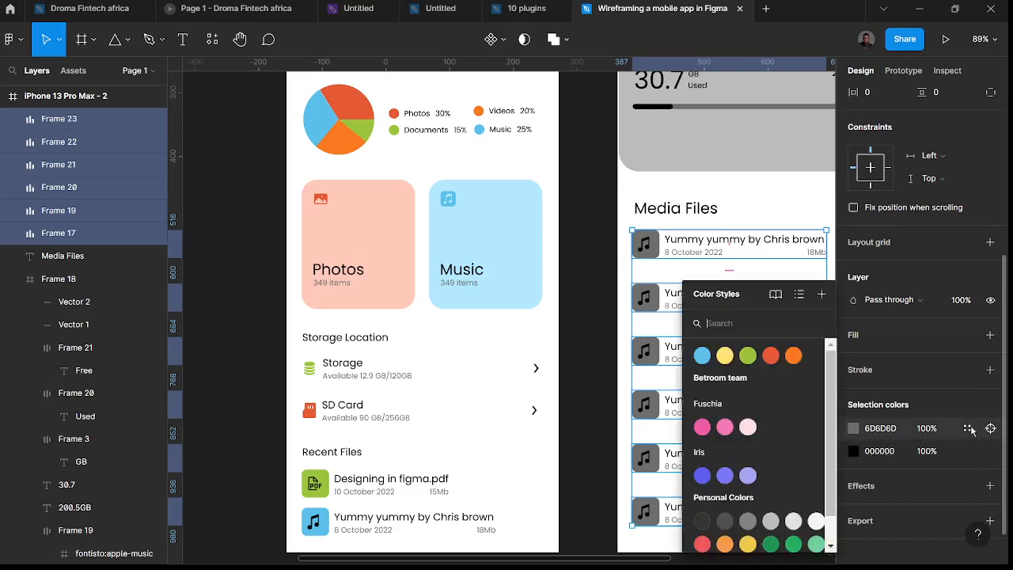
left_click(707, 363)
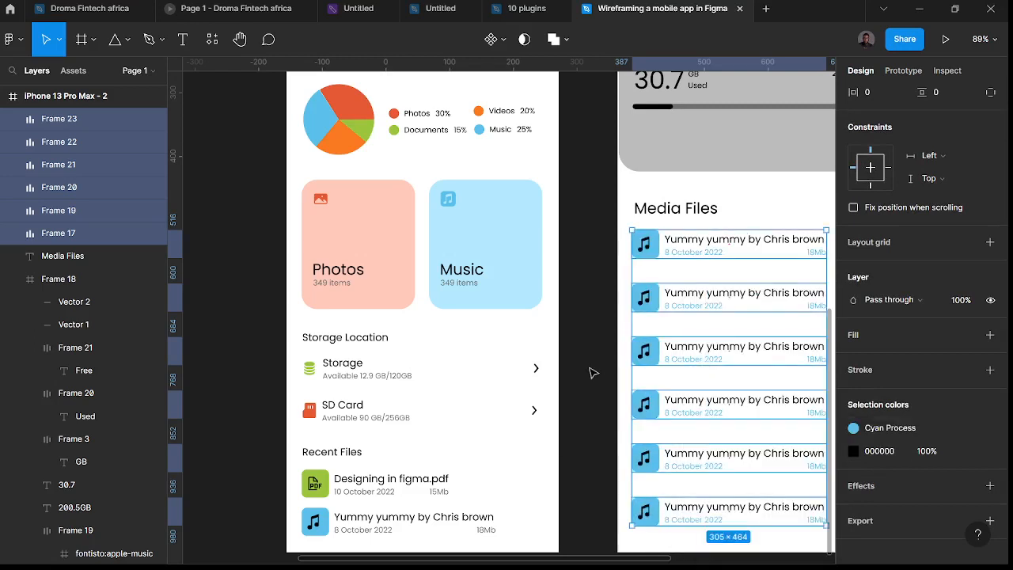
scroll(621, 362, "right", 4)
left_click(521, 419, "ctrl")
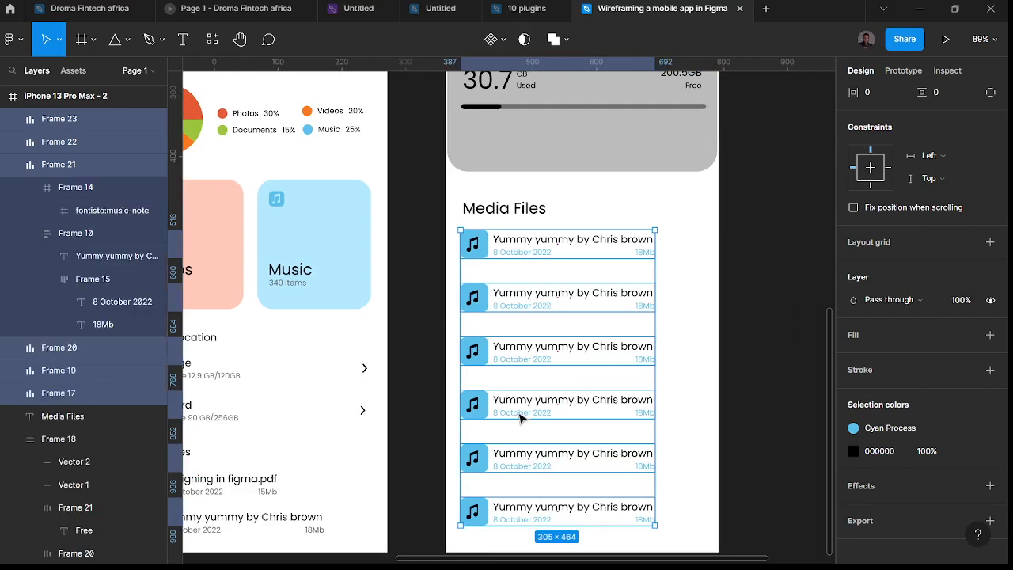
left_click(526, 468, "shift")
left_click(531, 517, "shift")
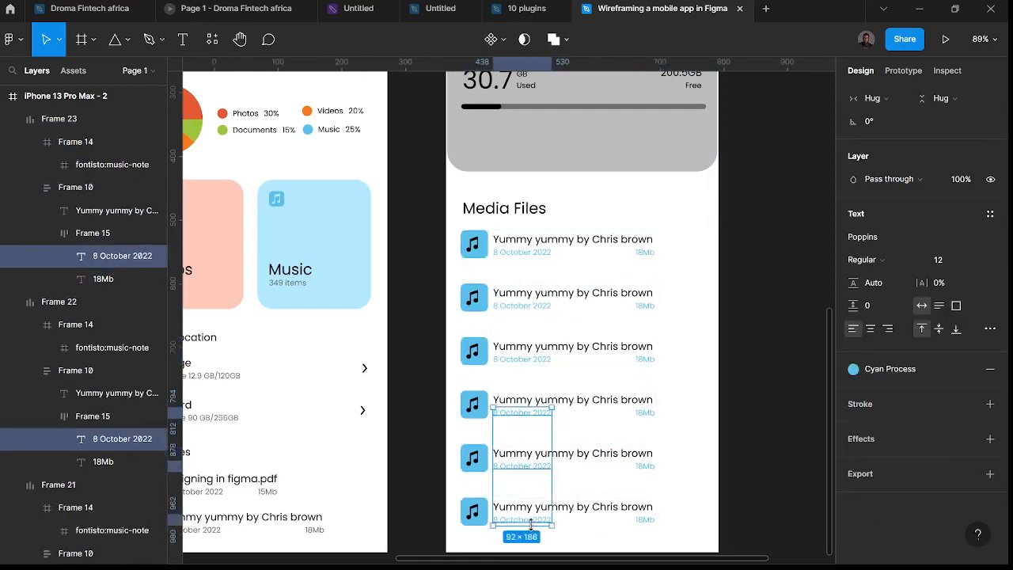
left_click(519, 370, "shift")
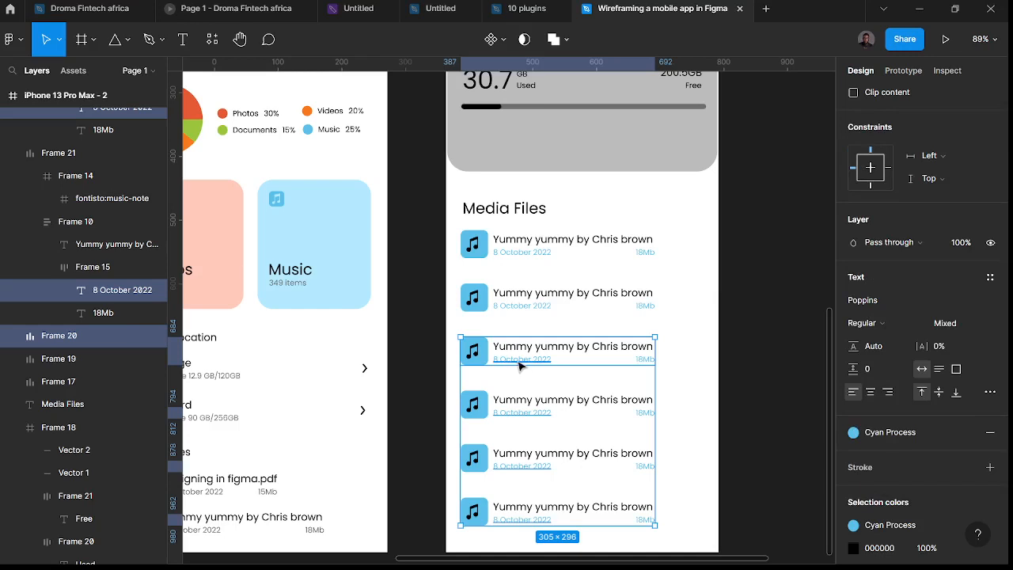
left_click(521, 361, "ctrl+shift")
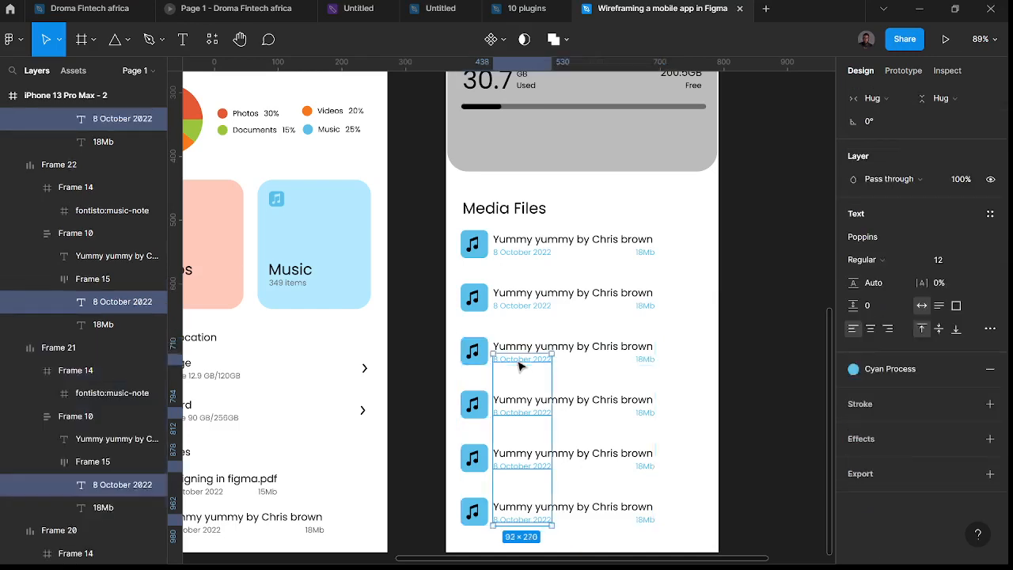
- Detach the colour style from the date and size texts in all six Media Files rows and set their fill to grey 6D6D6D
left_click(522, 315)
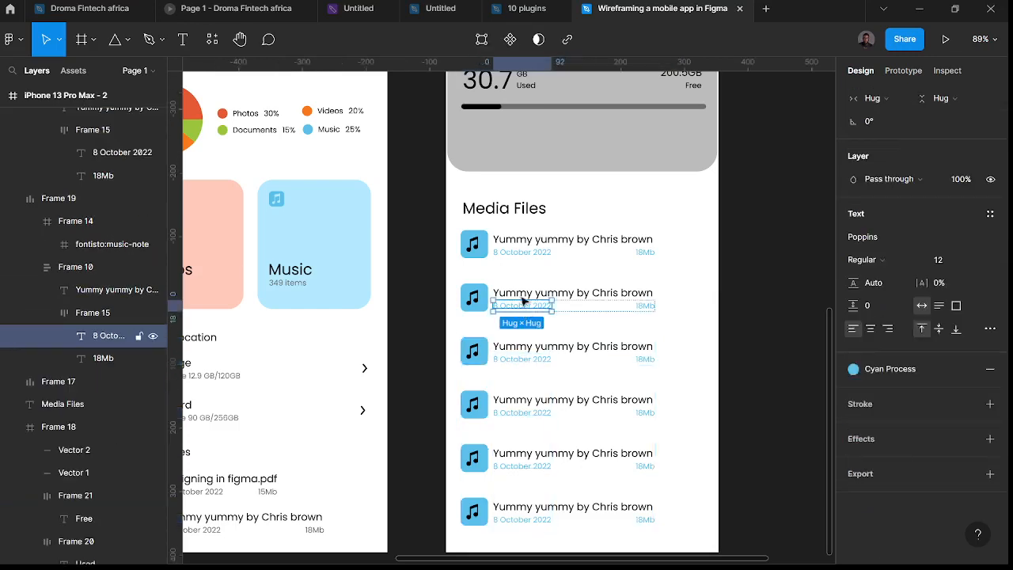
left_click(538, 360, "shift")
left_click(543, 413, "shift")
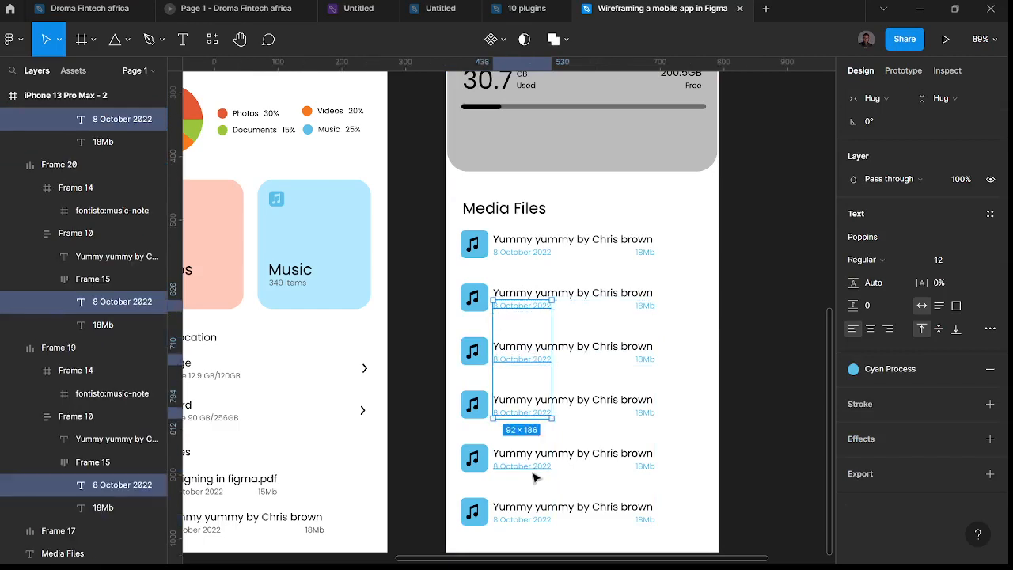
left_click(533, 467, "shift")
left_click(533, 519, "shift")
left_click(644, 520, "shift")
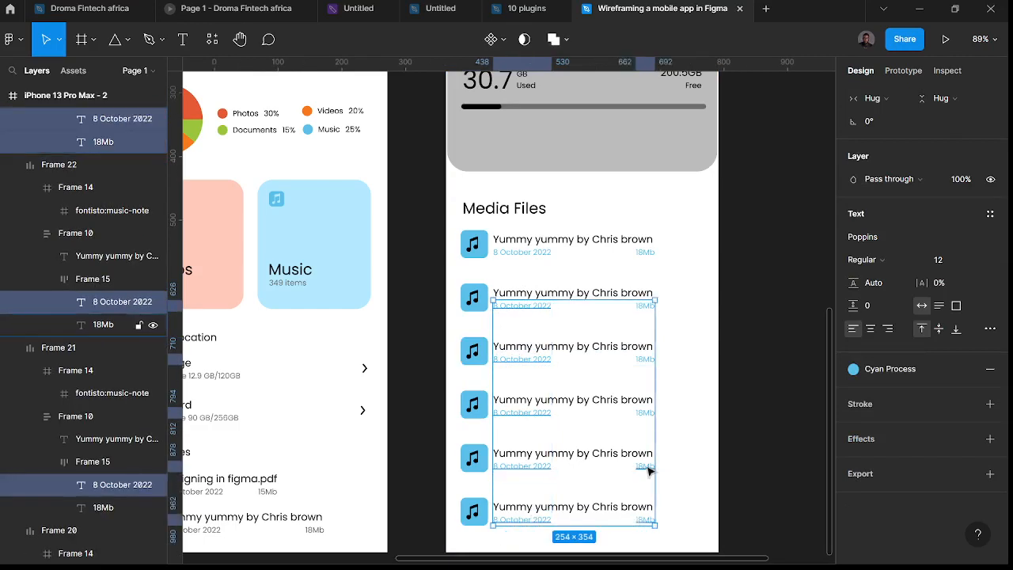
left_click(646, 467, "shift")
left_click(646, 412, "shift")
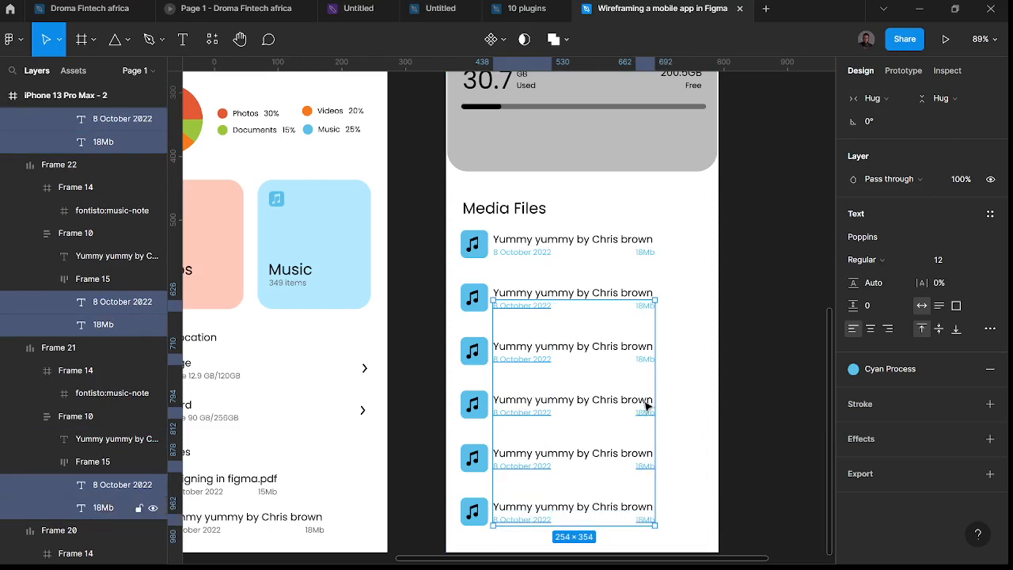
left_click(645, 365, "shift")
left_click(651, 308, "shift")
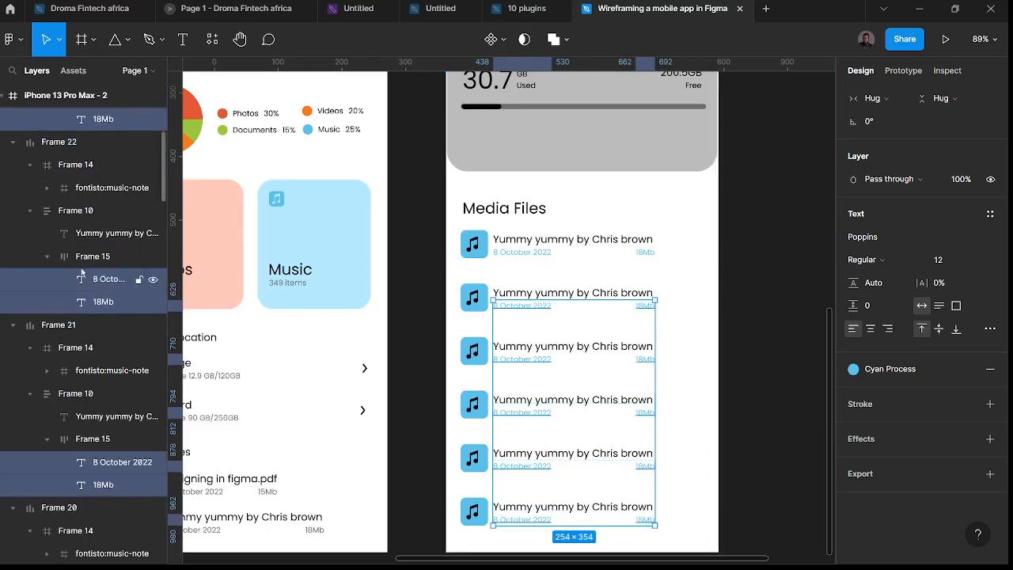
left_click(535, 254, "shift")
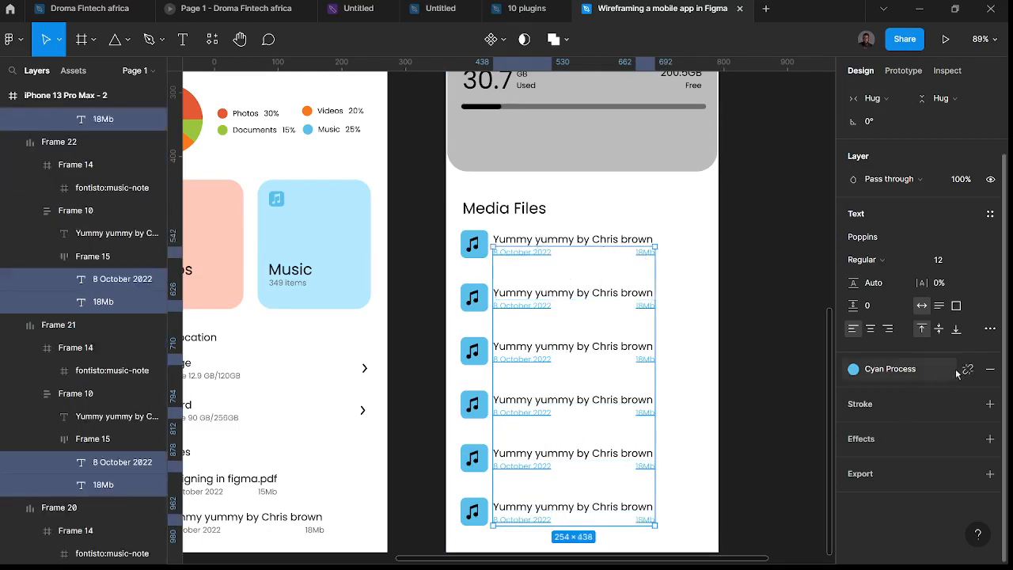
left_click(968, 371)
left_click(854, 392)
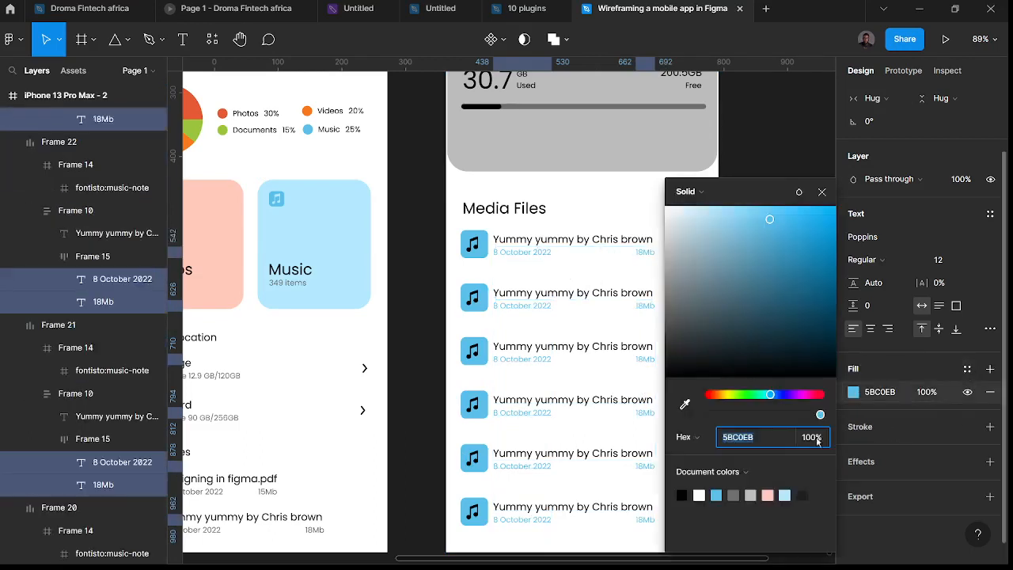
left_click(733, 495)
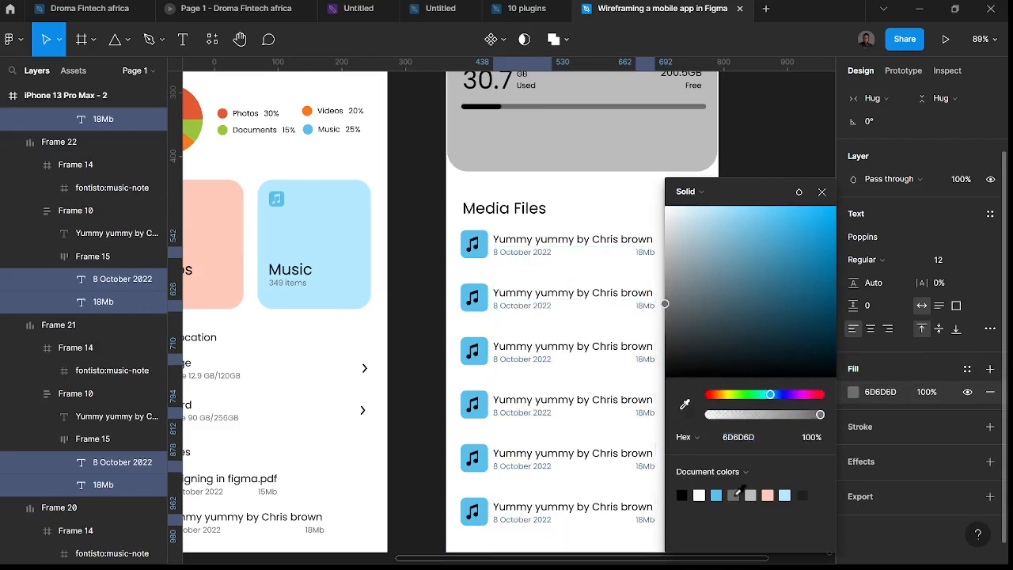
left_click(420, 372)
- Replace the black user icon in the Music screen's header with a copy of the yellow profile badge from the My Files screen
scroll(419, 373, "up", 4)
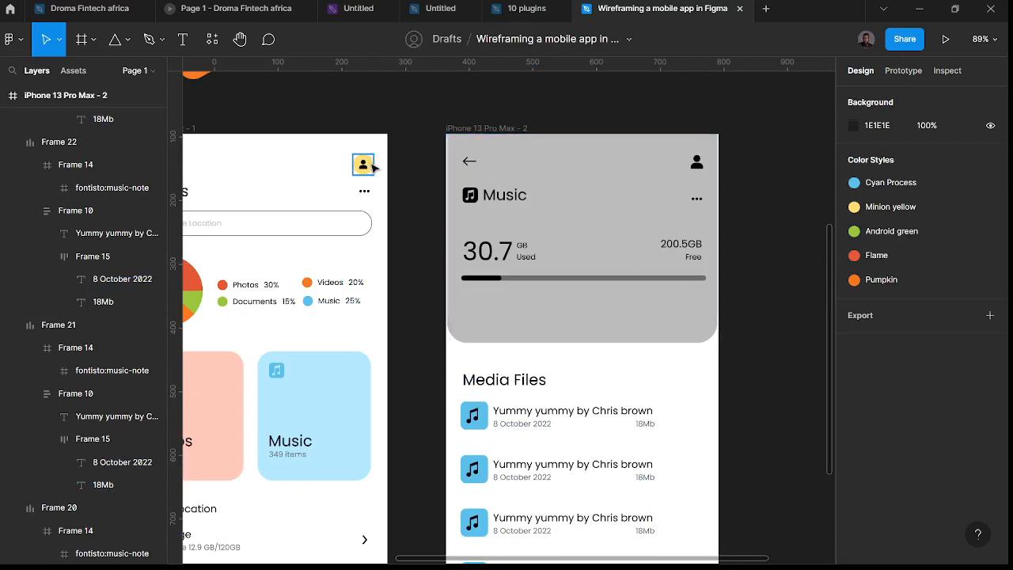
left_click_drag(372, 167, 742, 164)
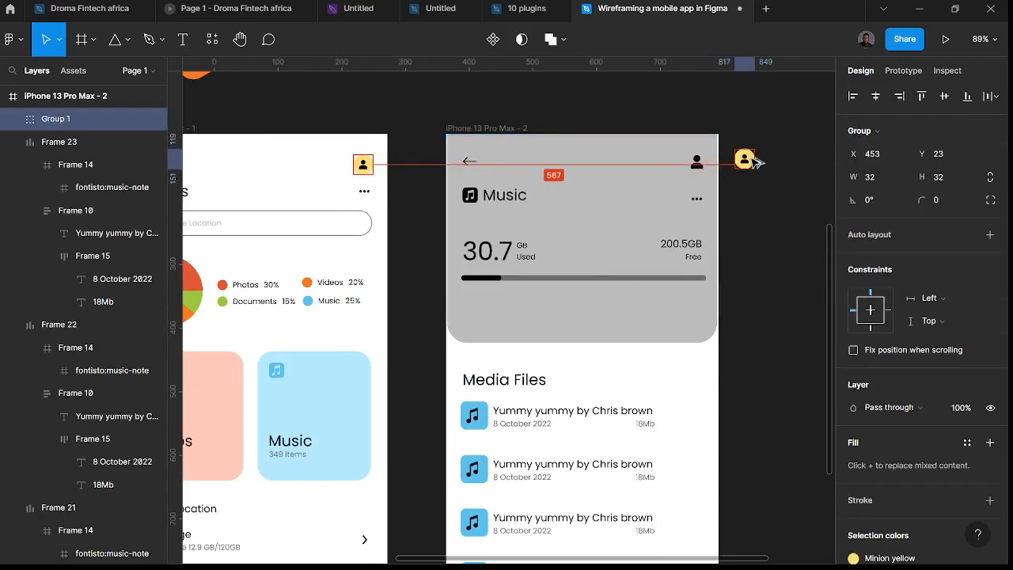
triple_click(703, 167)
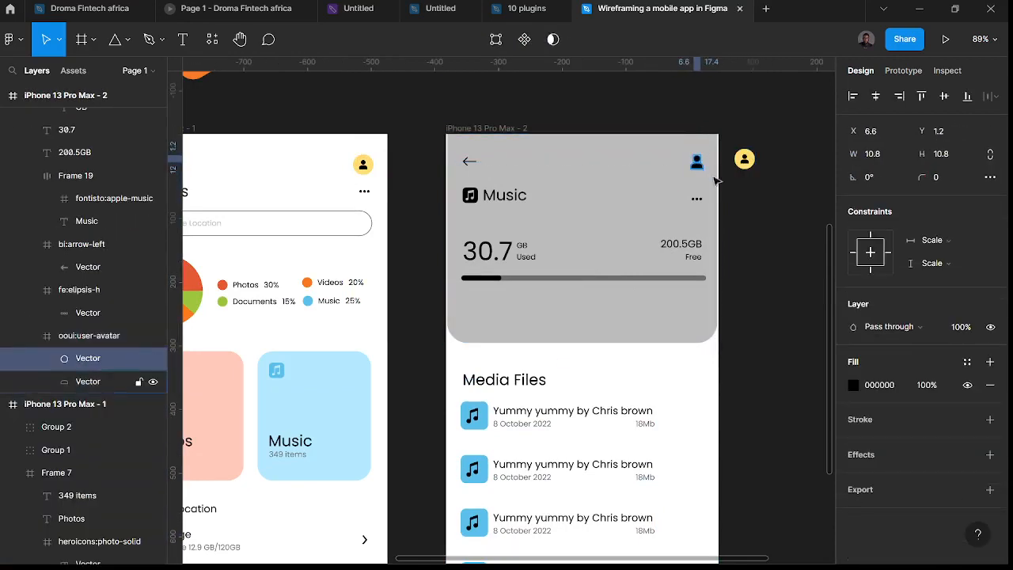
left_click(726, 185)
left_click(697, 172)
double_click(697, 170)
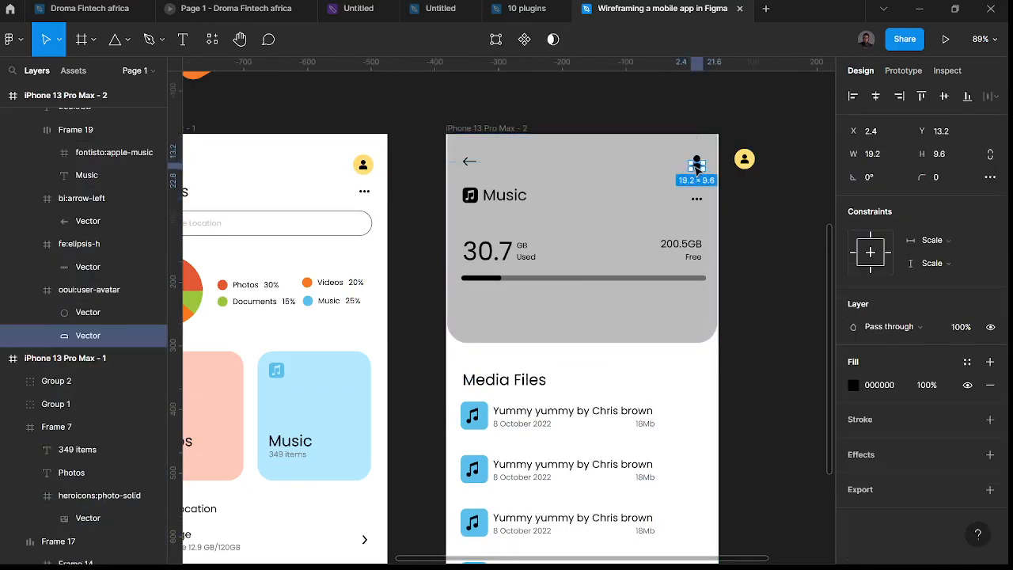
left_click(771, 247)
double_click(700, 167)
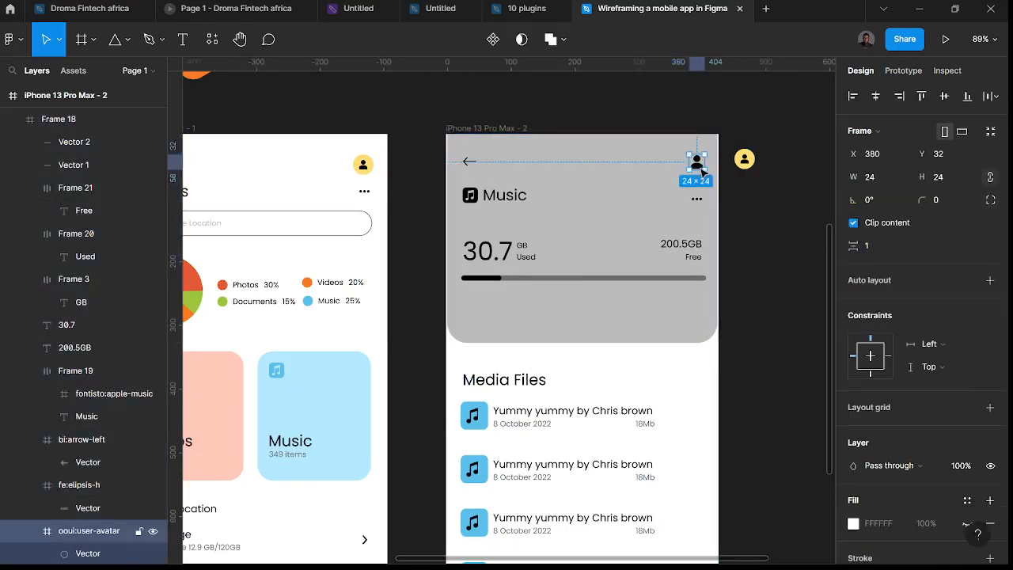
left_click(748, 173)
left_click_drag(750, 165, 705, 163)
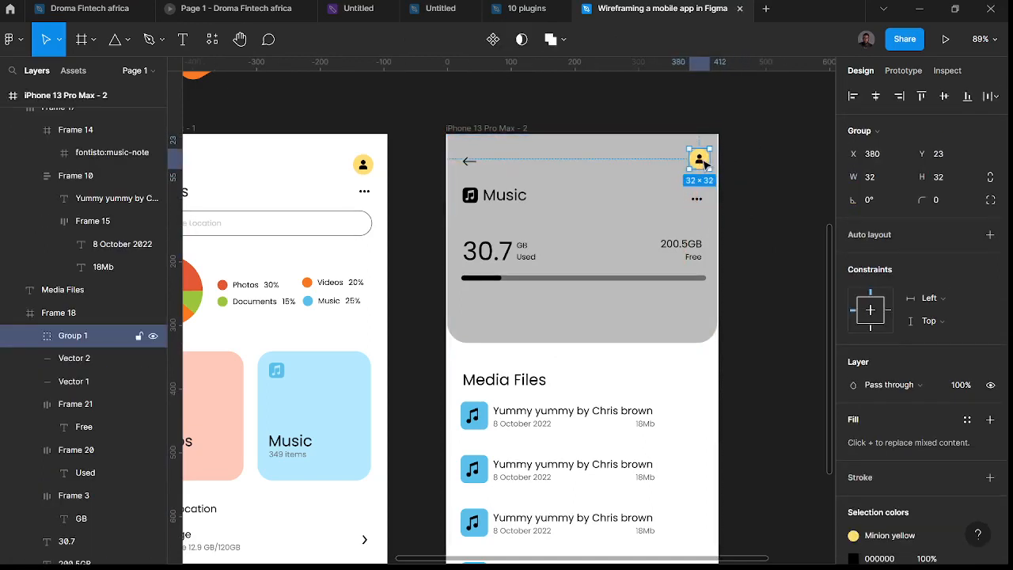
- Fill the Music screen's grey header panel with the Cyan Process colour style and nudge the panel 3 px left
left_click(655, 308)
scroll(968, 388, "down", 5)
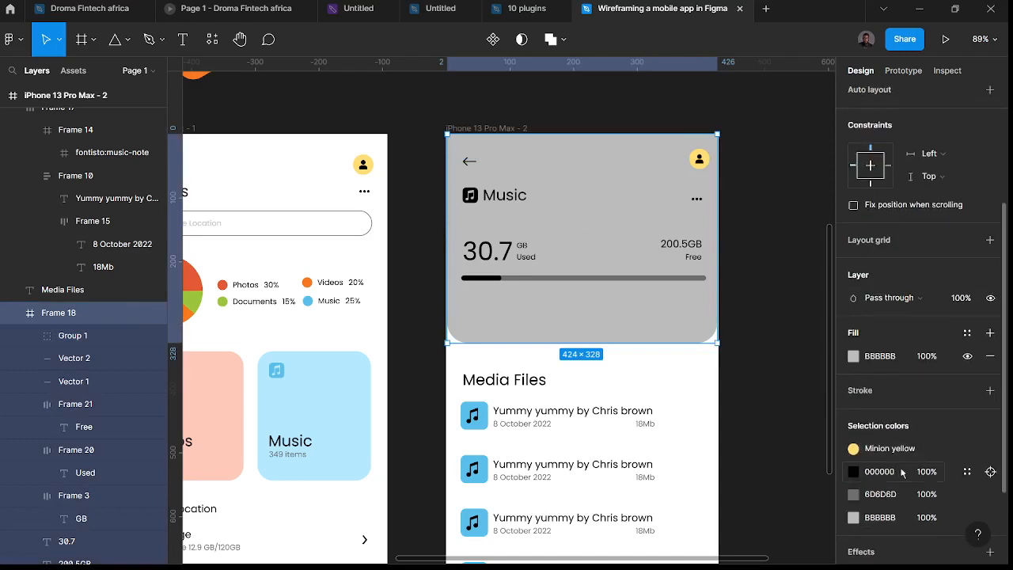
left_click(967, 335)
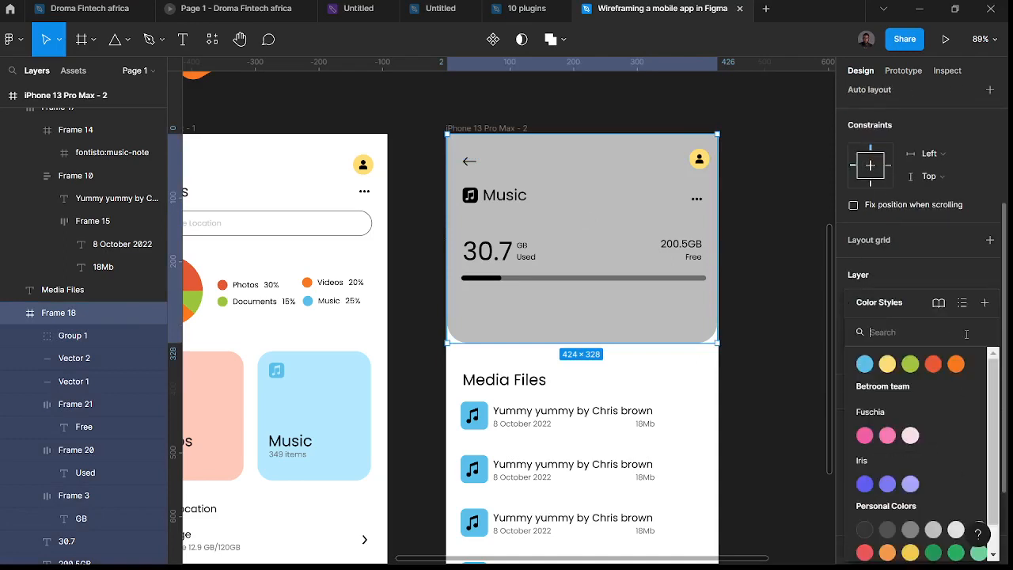
left_click(865, 364)
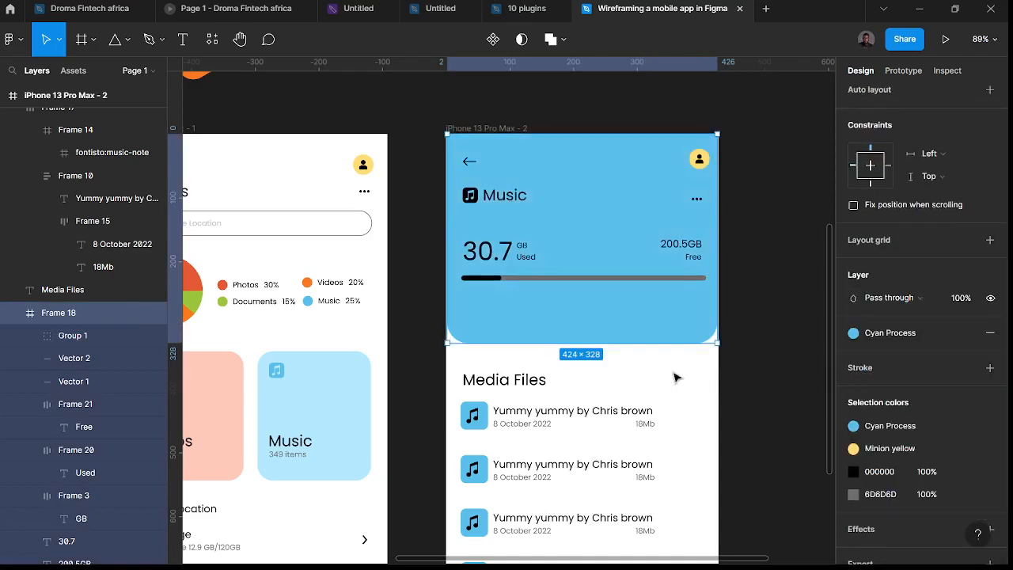
key("Left")
key("Left")
key("Left")
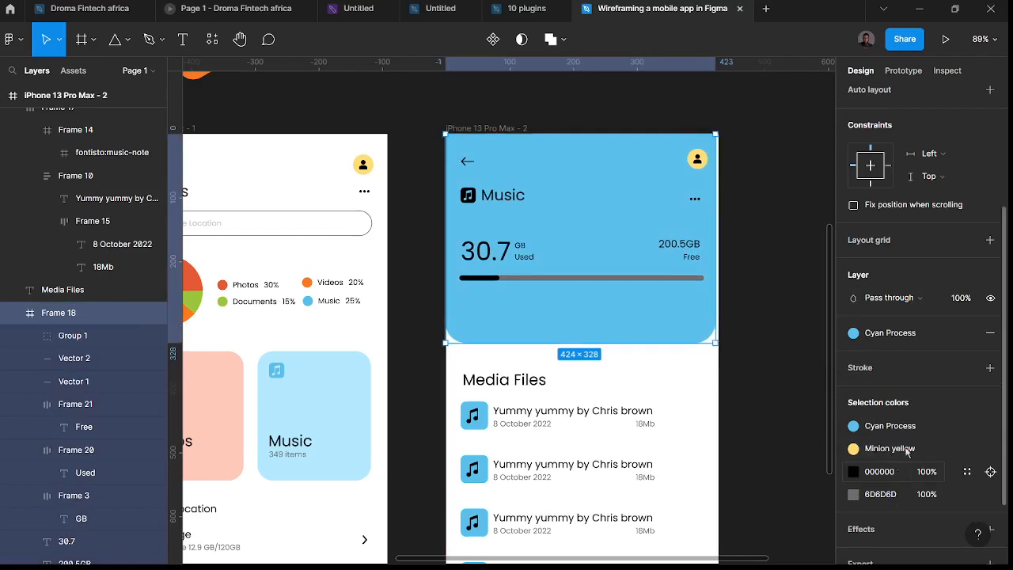
- Detach the header panel's fill from its colour style and darken it to 011D29
left_click(969, 339)
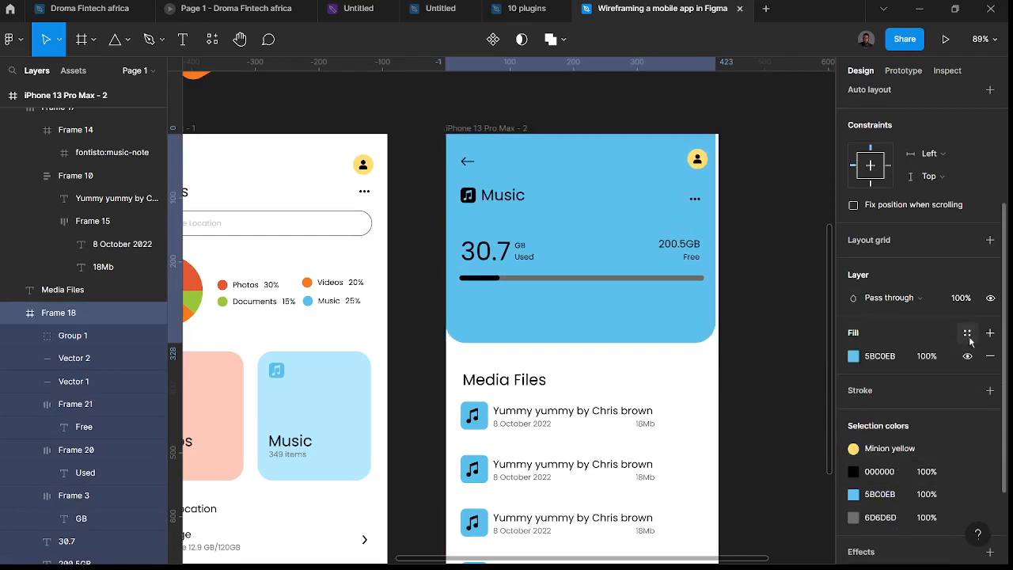
left_click(855, 357)
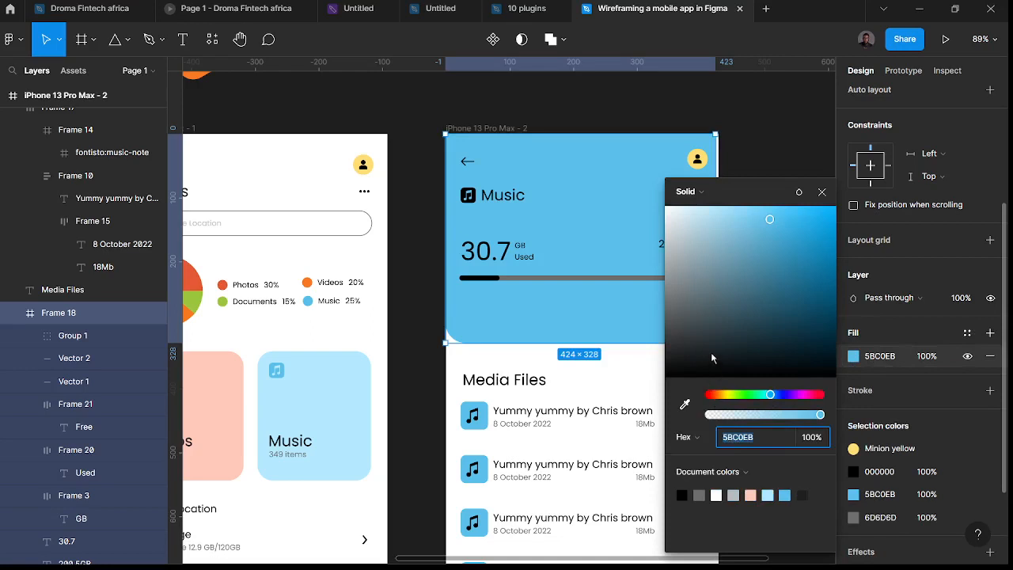
left_click_drag(768, 225, 835, 349)
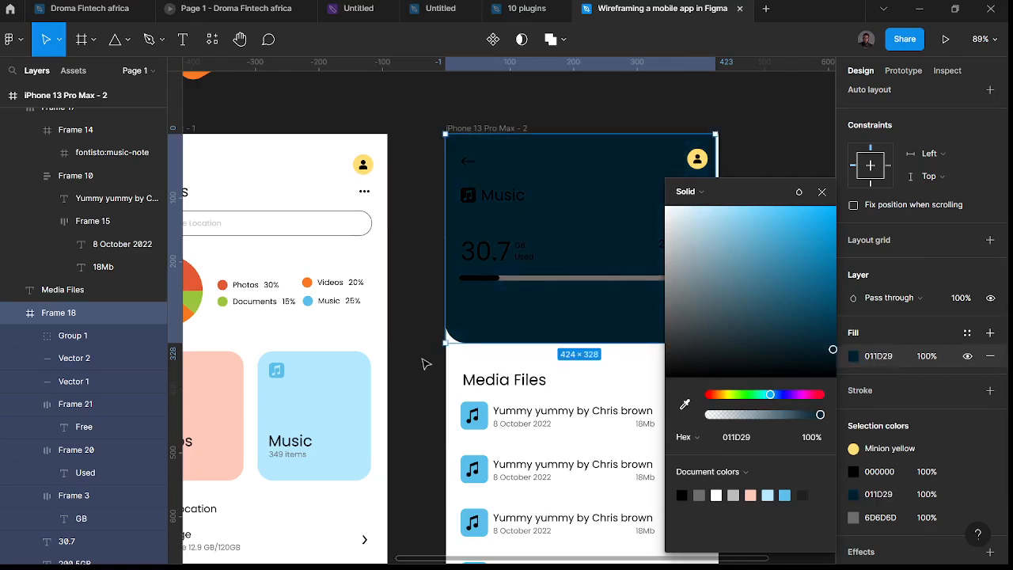
left_click(426, 364)
- Recolour the Music title and its note icon in the header with the Cyan Process colour style
double_click(473, 206)
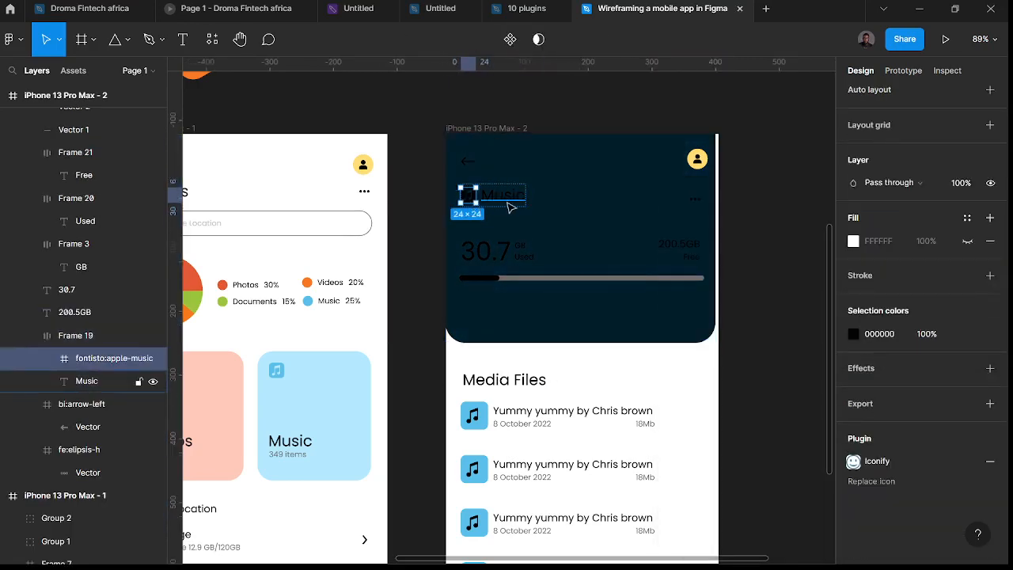
left_click(464, 230)
left_click(486, 198)
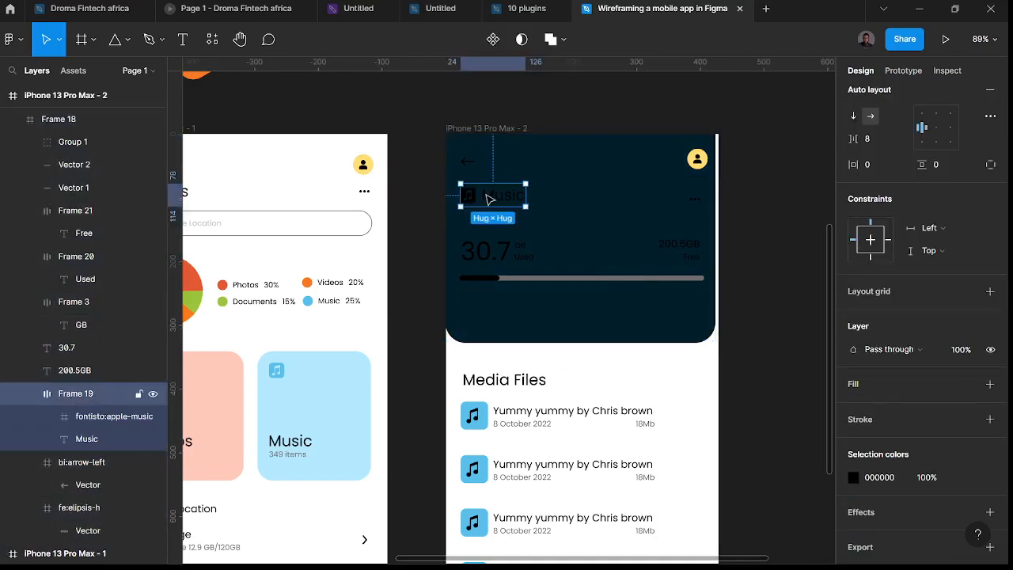
left_click(965, 479)
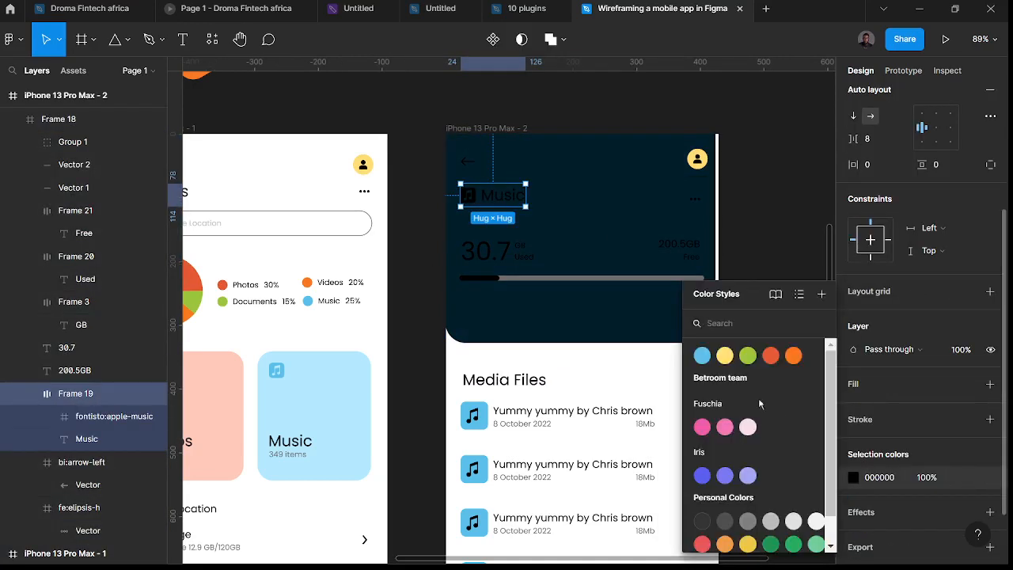
left_click(702, 356)
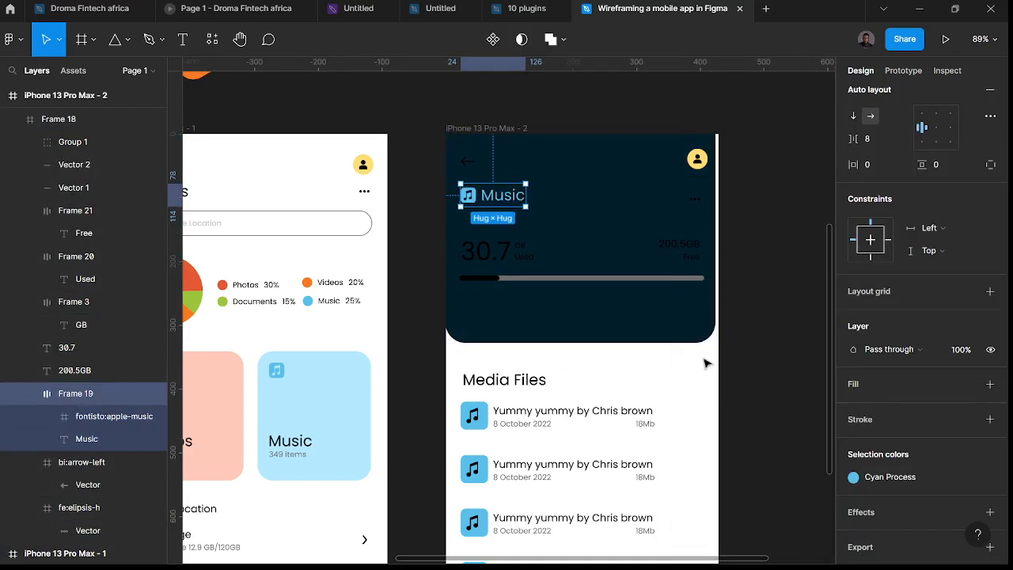
- Apply the Cyan Process colour style to the large 30.7 text in the header
left_click(485, 259)
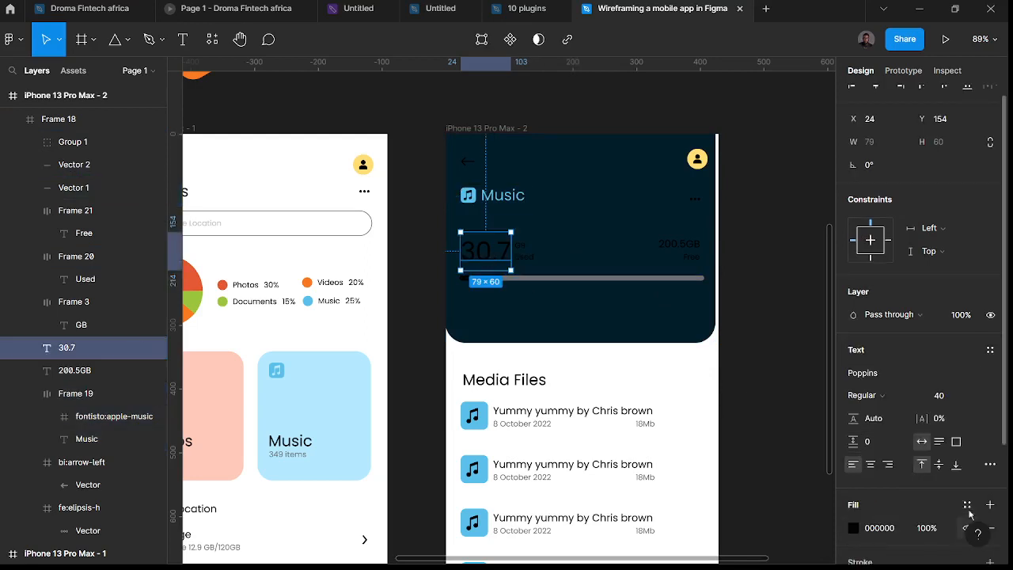
left_click(969, 507)
left_click(864, 363)
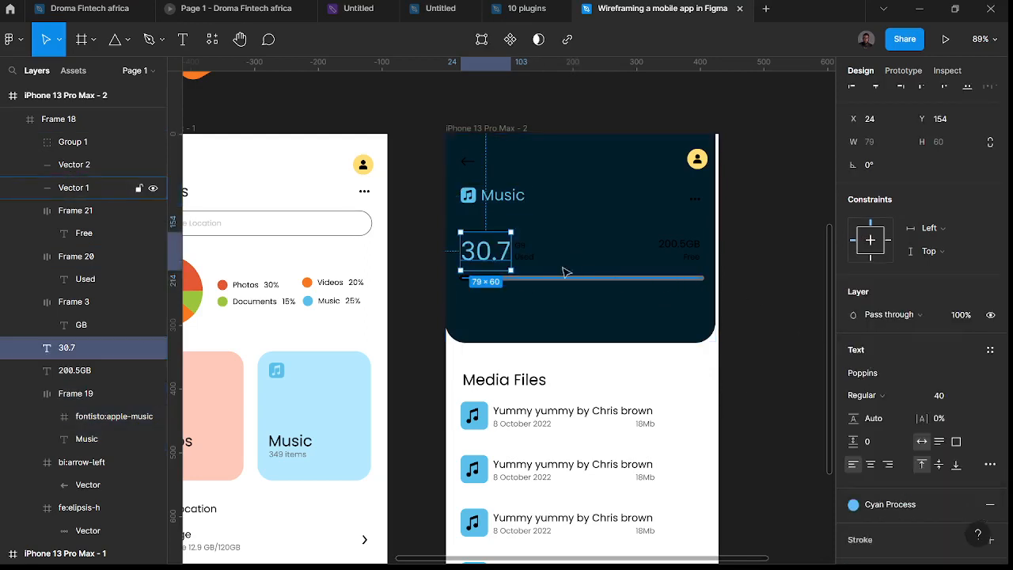
- Try Cyan Process on the stroke of the storage bar's used portion and settle on the Flame colour style
scroll(566, 273, "up", 5)
left_click(518, 247)
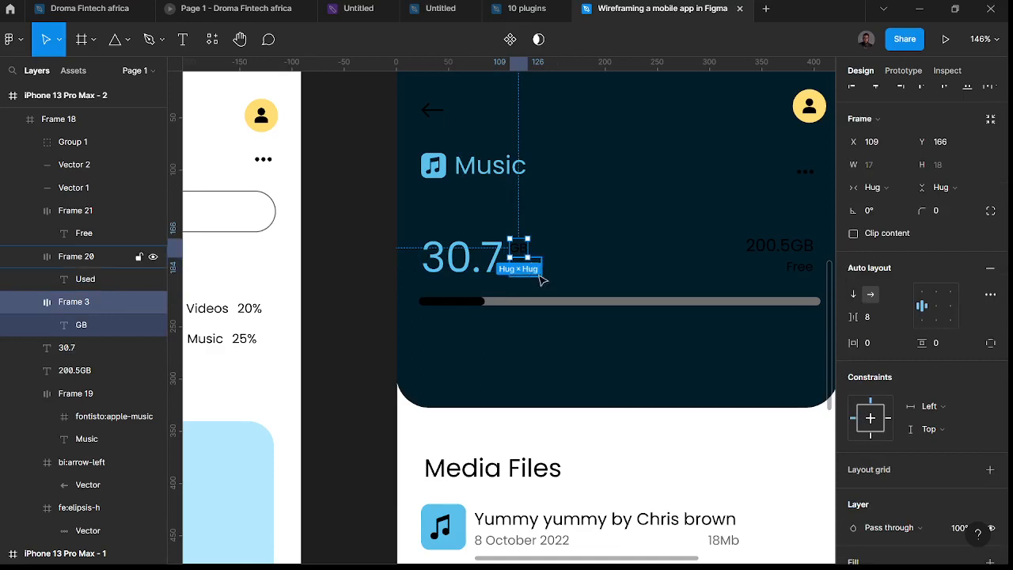
left_click(475, 301)
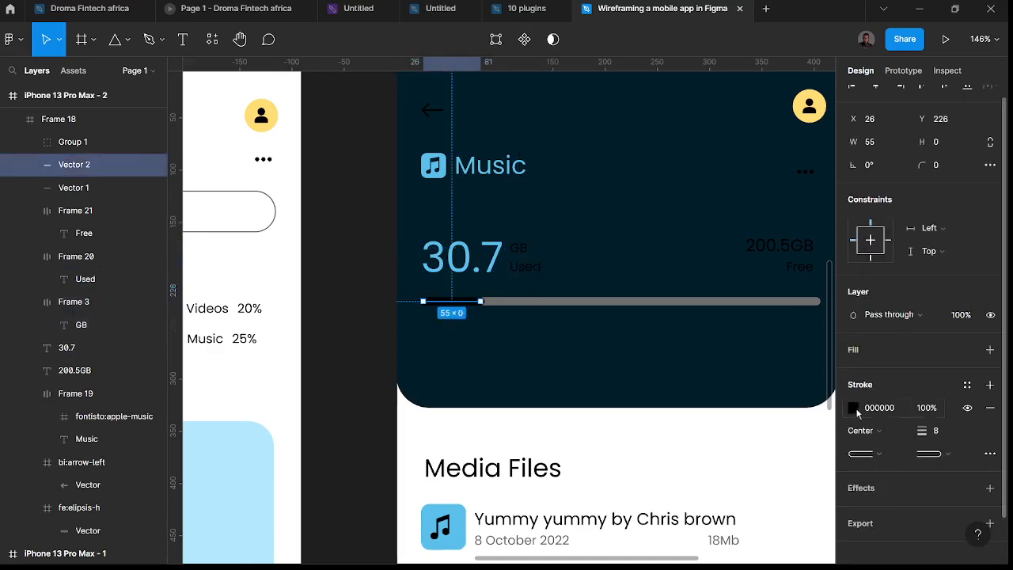
left_click(853, 407)
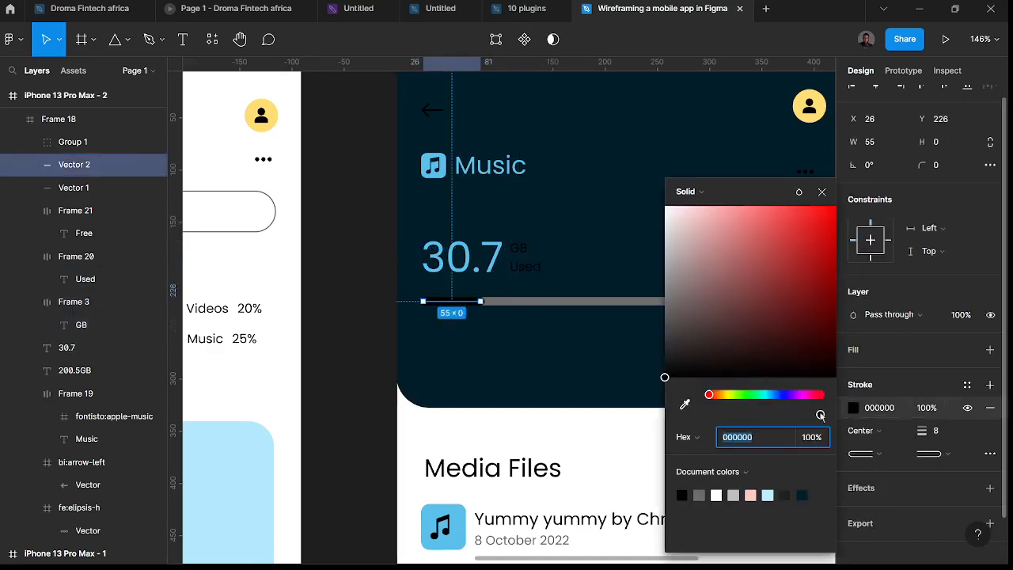
left_click(968, 385)
left_click(865, 363)
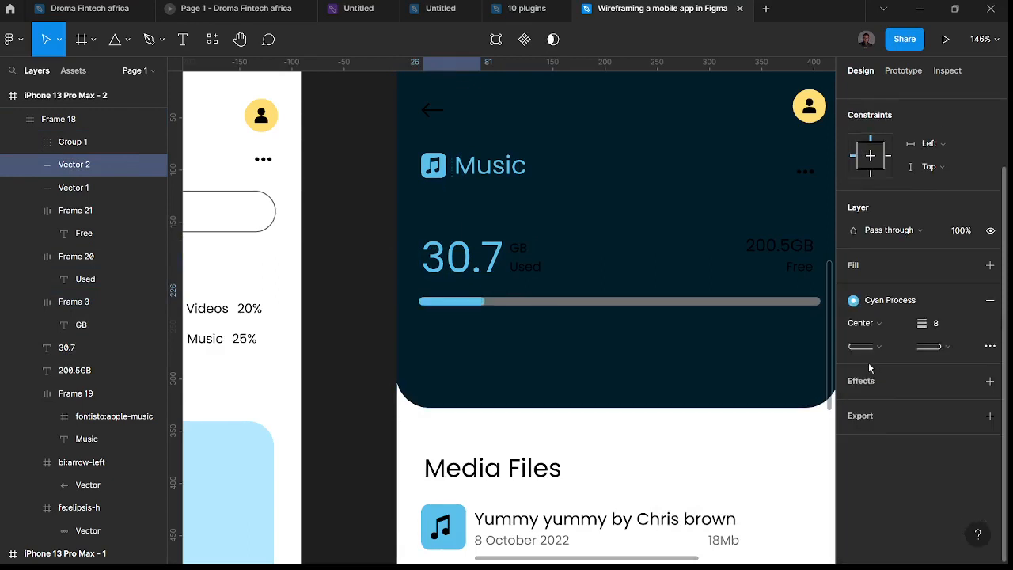
left_click(893, 296)
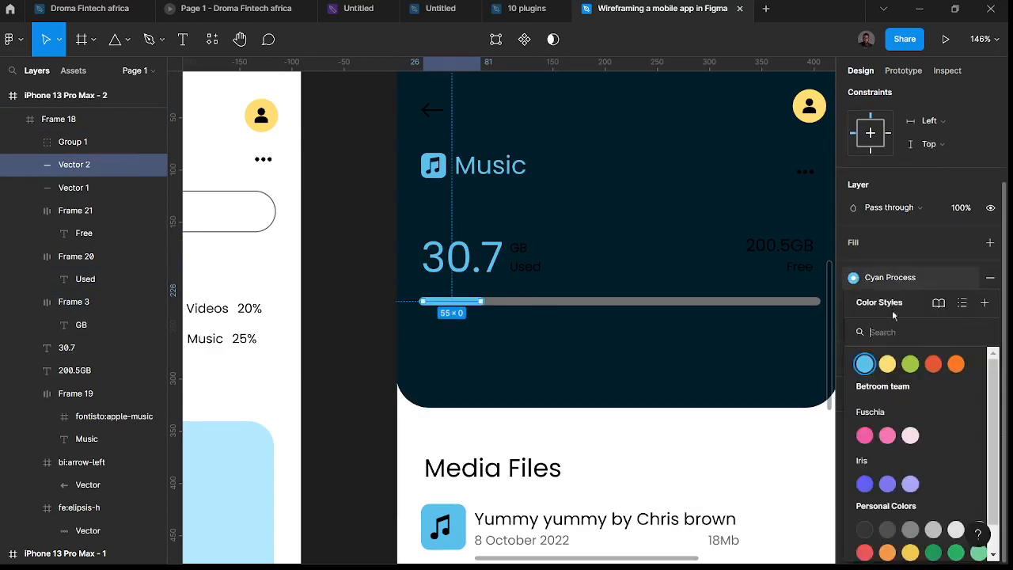
left_click(933, 363)
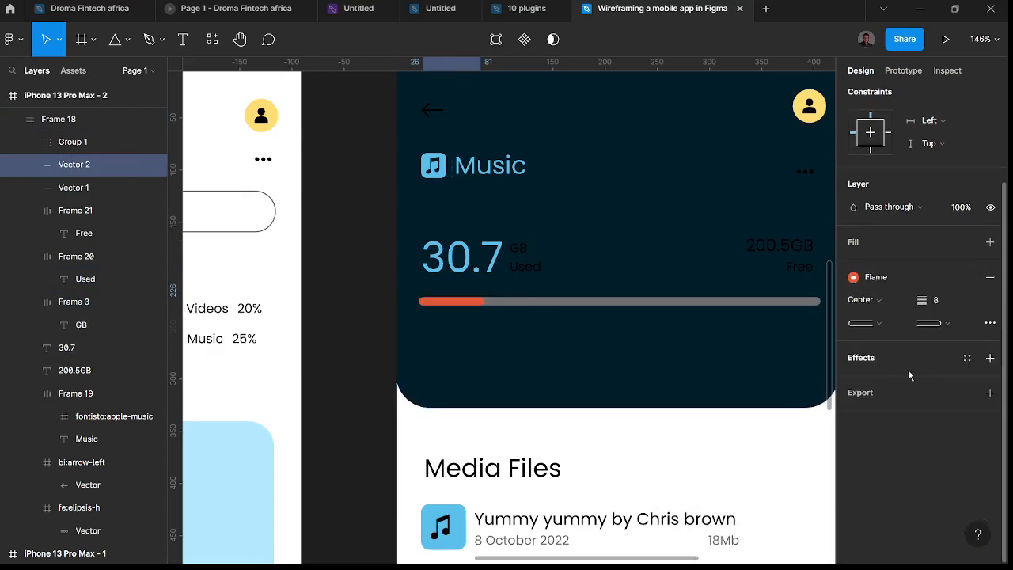
- Set the stroke of the storage bar's grey background line to light blue B4E9FF
left_click(637, 310)
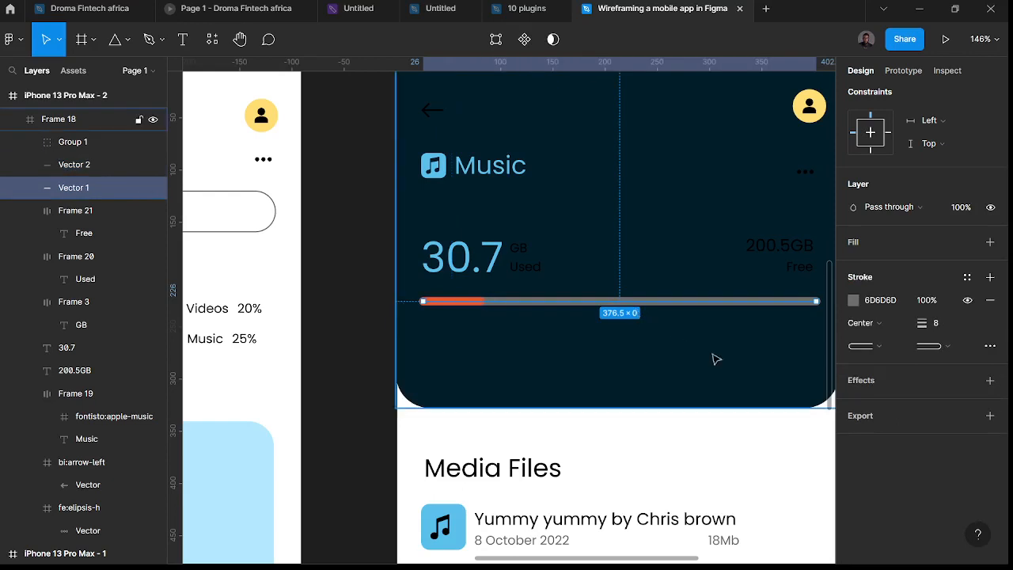
left_click(854, 302)
left_click(787, 495)
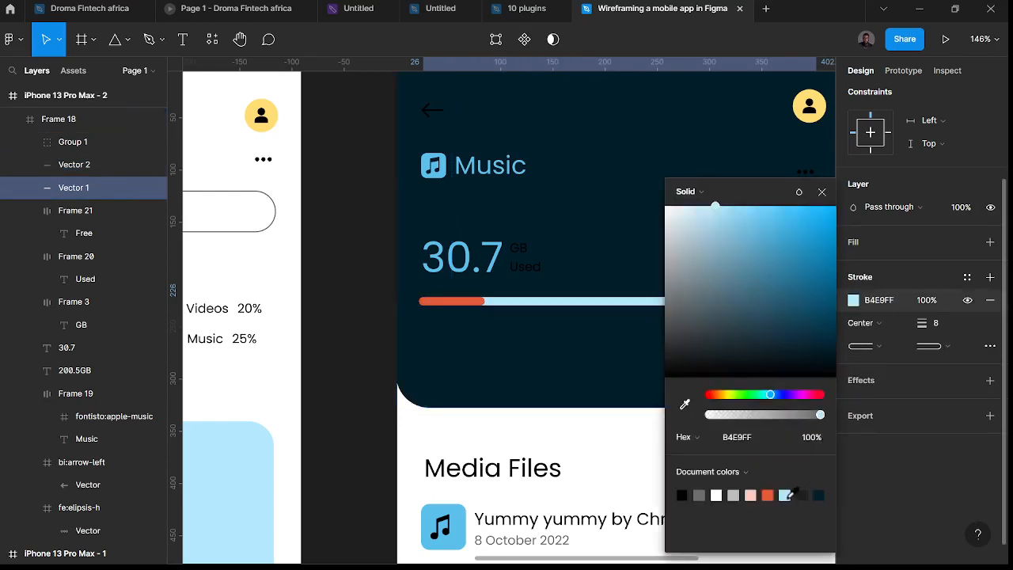
- Detach the colour style from the large 30.7 text in the Music header and set its fill to white FFFFFF
left_click(376, 400)
left_click(472, 273)
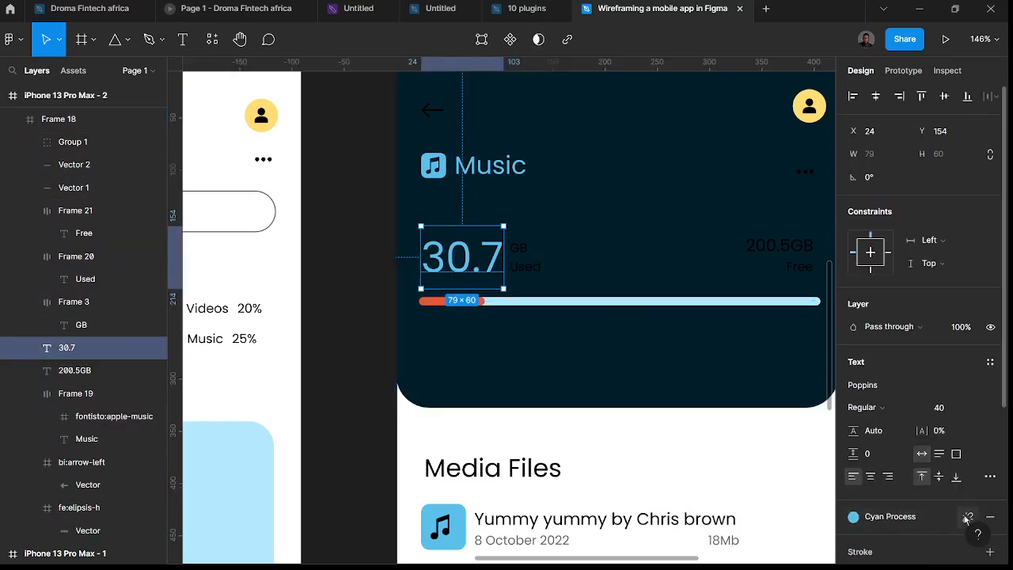
left_click(965, 516)
left_click(855, 541)
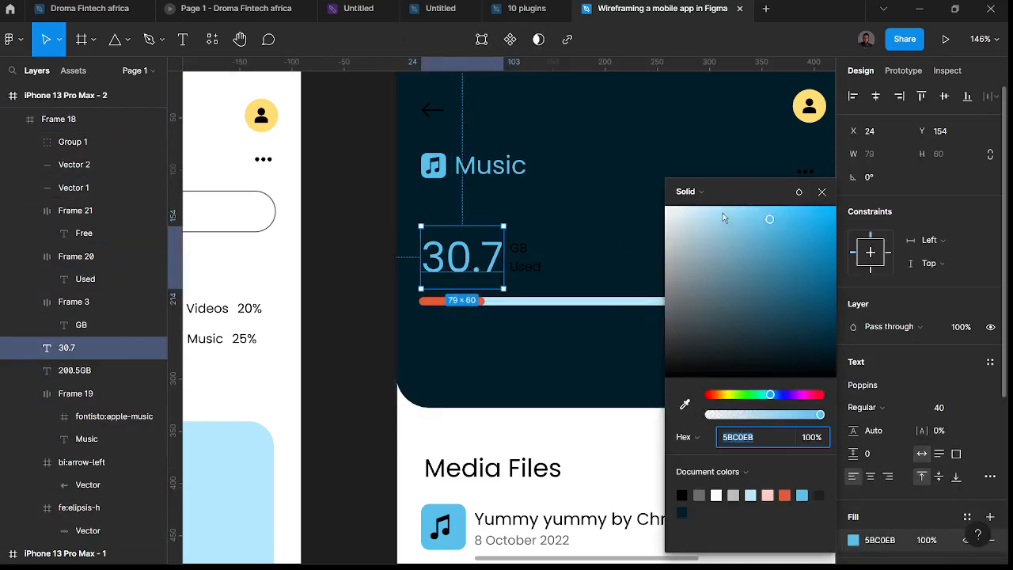
type("FFFFFF")
key("Return")
left_click(528, 255)
left_click(535, 271, "shift")
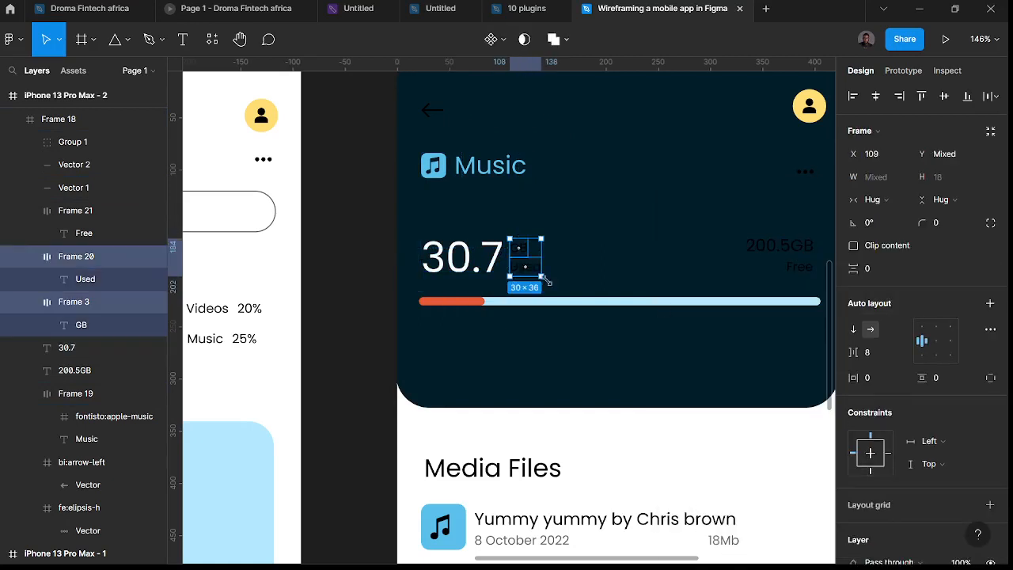
left_click(760, 248, "shift")
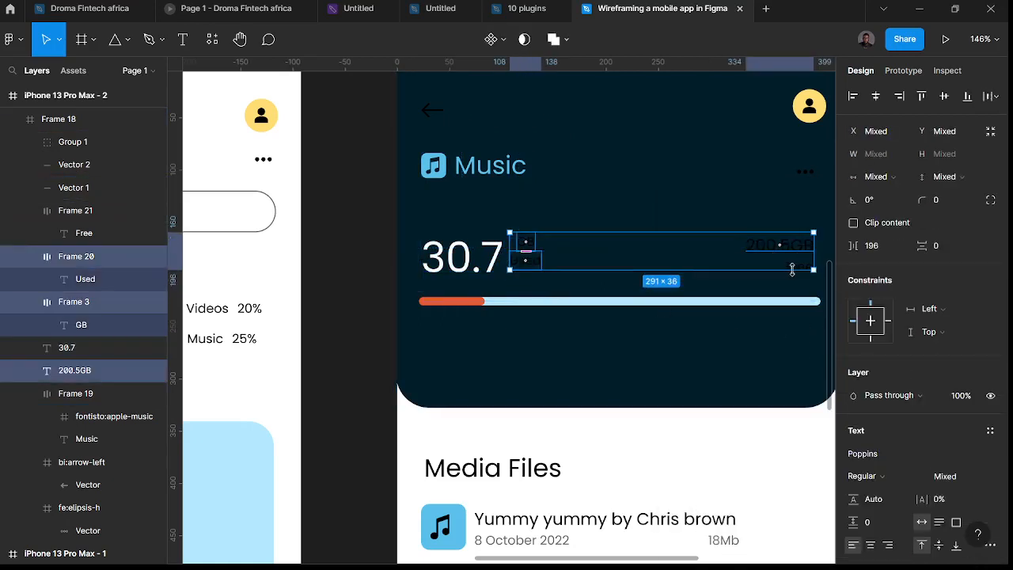
left_click(388, 270)
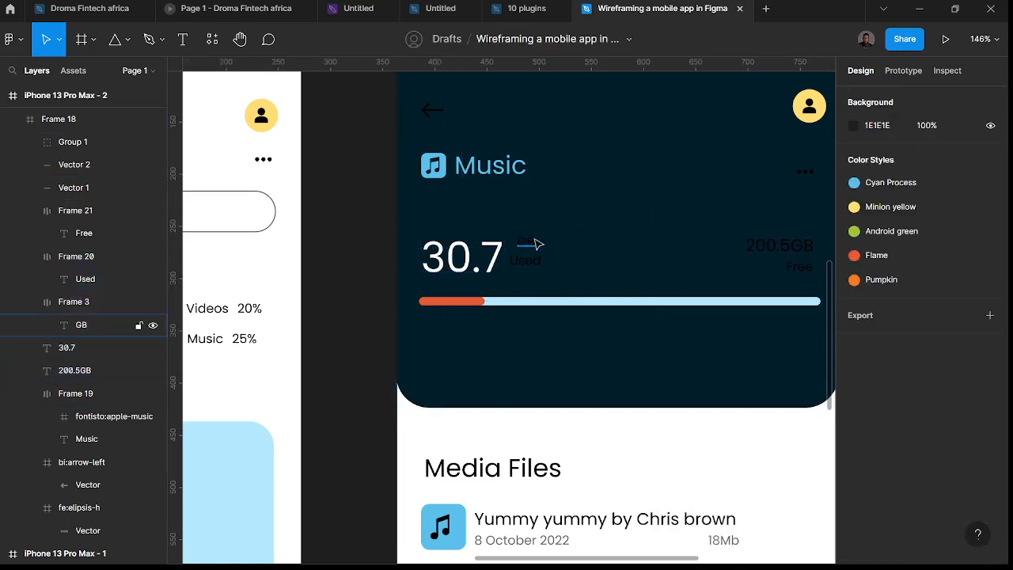
- Set the fill of the header's GB, Used, 200.5GB and Free texts, back arrow and three-dot icon to white FFFFFF
left_click(528, 242)
scroll(535, 272, "up", 5)
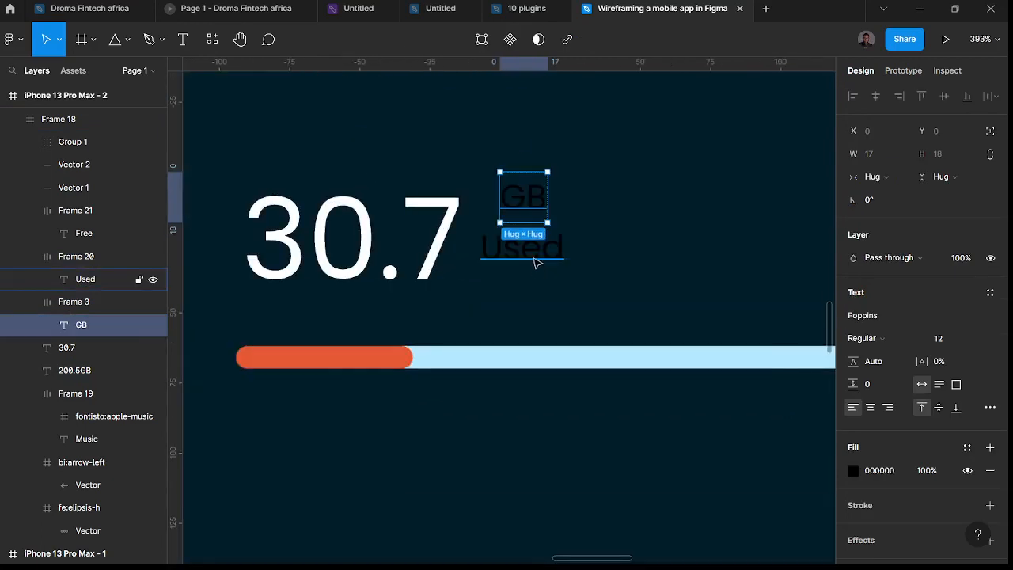
left_click(535, 259, "ctrl+shift")
scroll(543, 271, "right", 6)
left_click(769, 221, "shift")
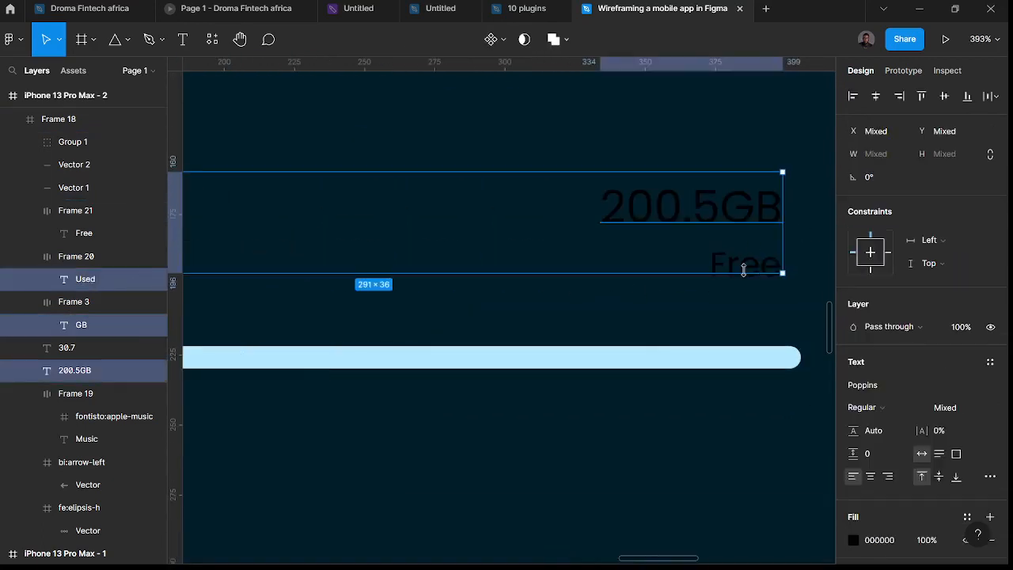
left_click(744, 265, "shift")
scroll(741, 237, "down", 5)
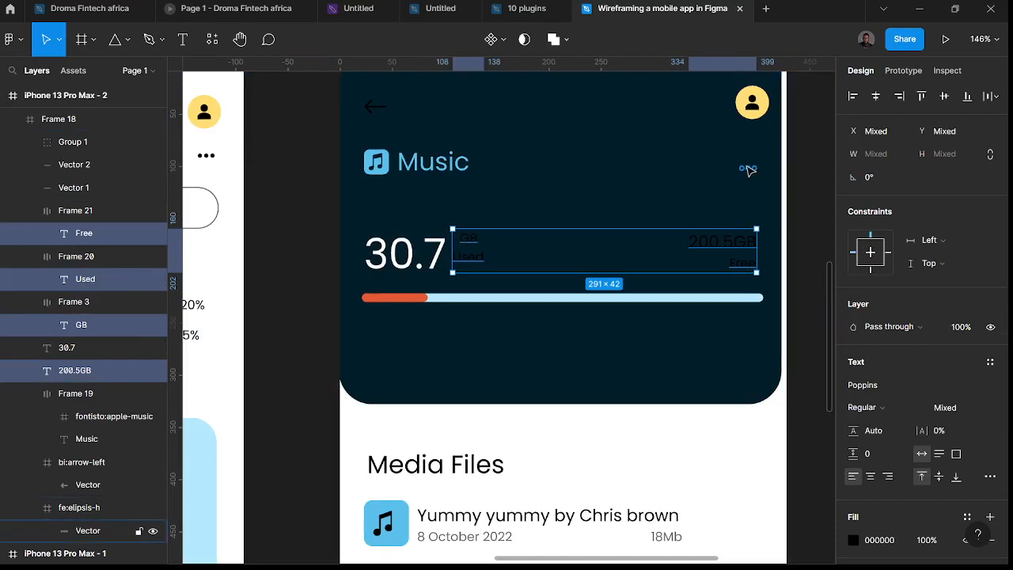
left_click(374, 106, "shift")
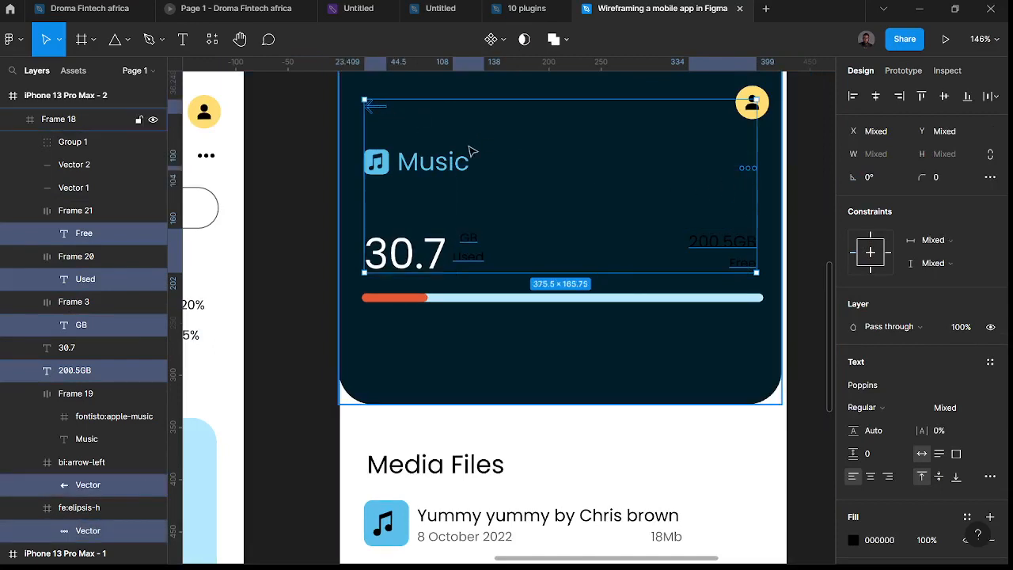
scroll(930, 434, "down", 2)
left_click(857, 446)
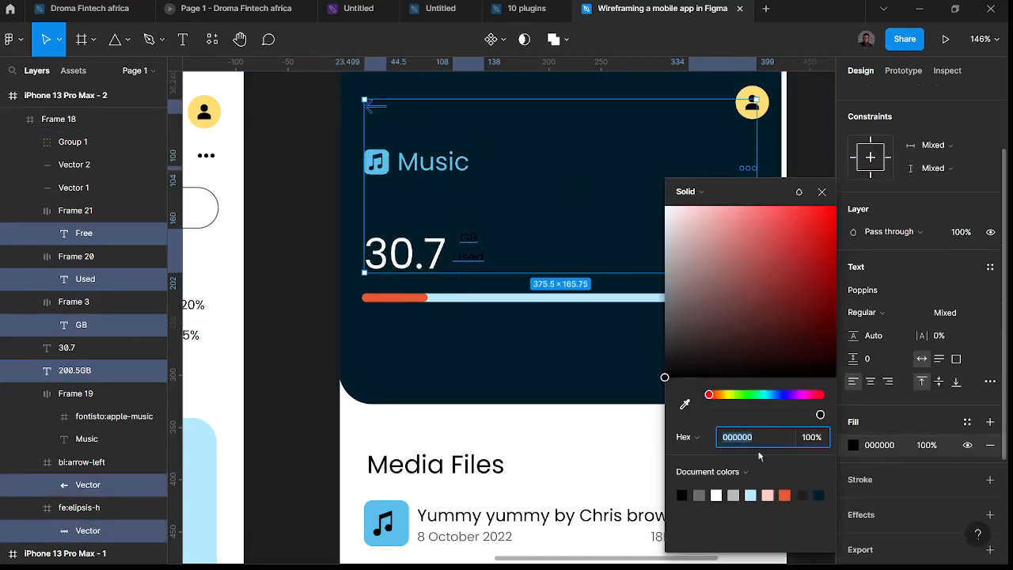
left_click(718, 494)
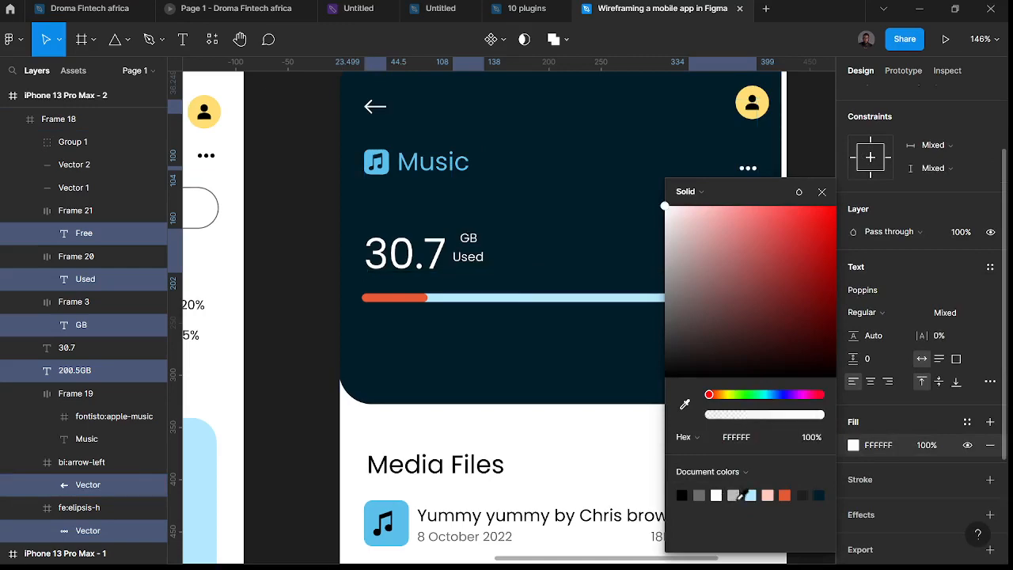
left_click(290, 378)
- Examine the colouring of the My Files and Music screens, from the overall layout down to their details
scroll(293, 379, "down", 5)
scroll(694, 425, "down", 5)
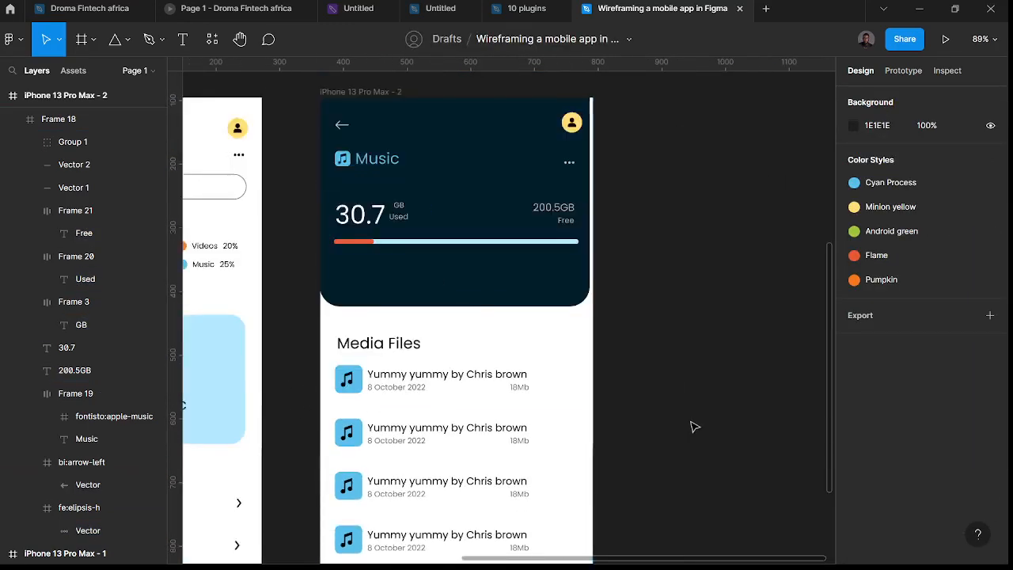
scroll(697, 425, "down", 4)
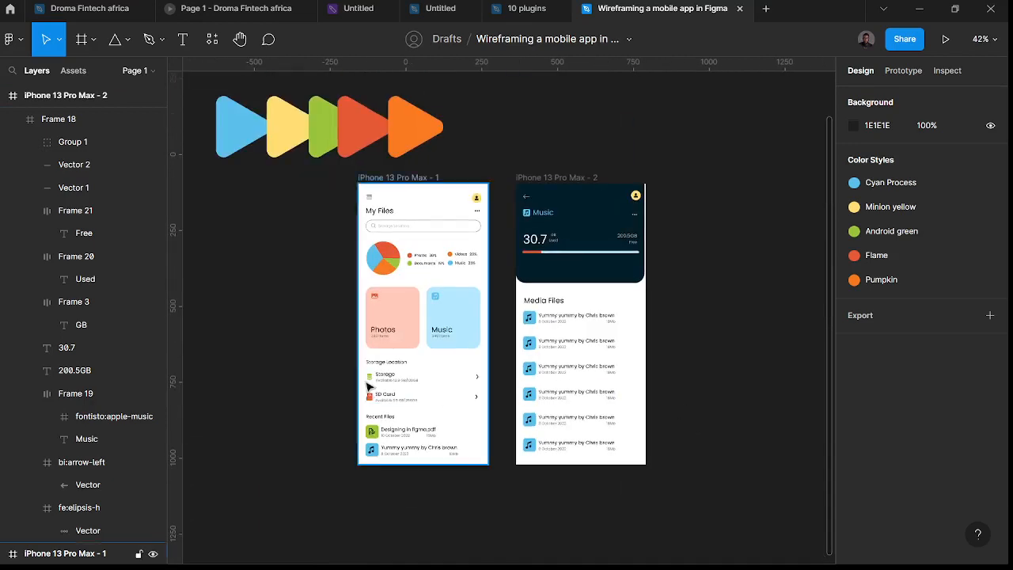
scroll(377, 386, "up", 3)
scroll(364, 372, "up", 1)
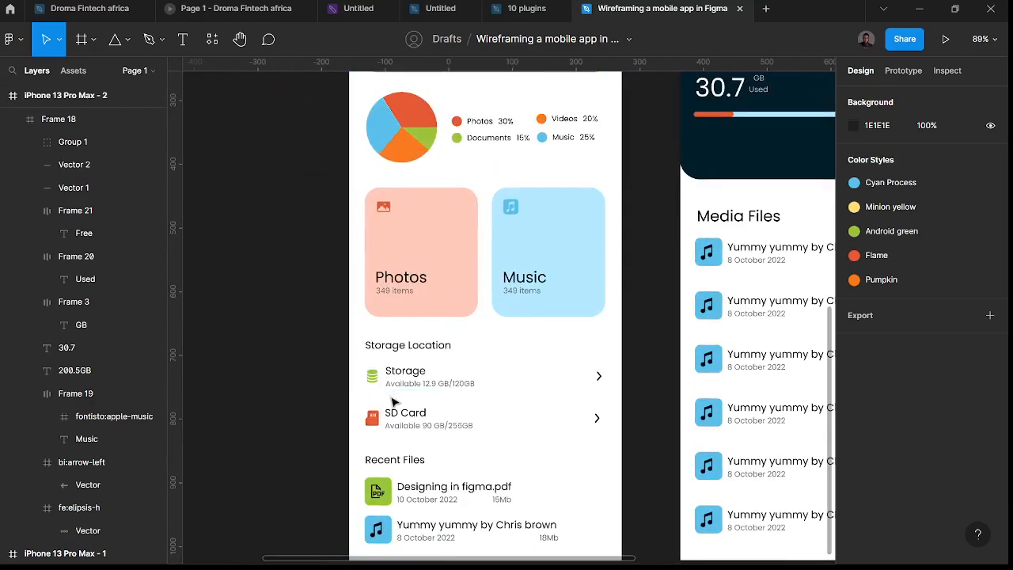
scroll(394, 403, "up", 3)
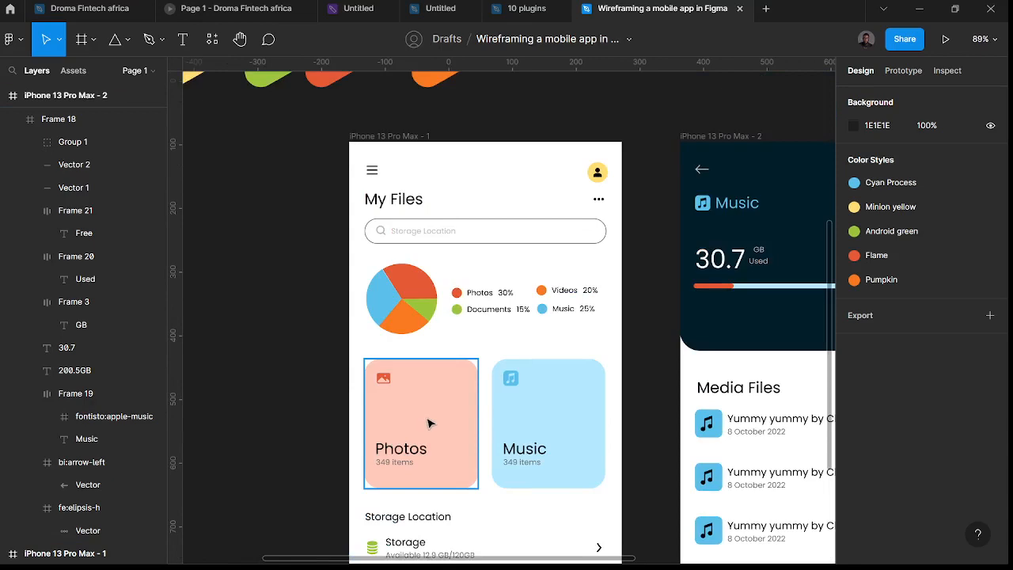
scroll(328, 430, "down", 4)
scroll(324, 439, "down", 3)
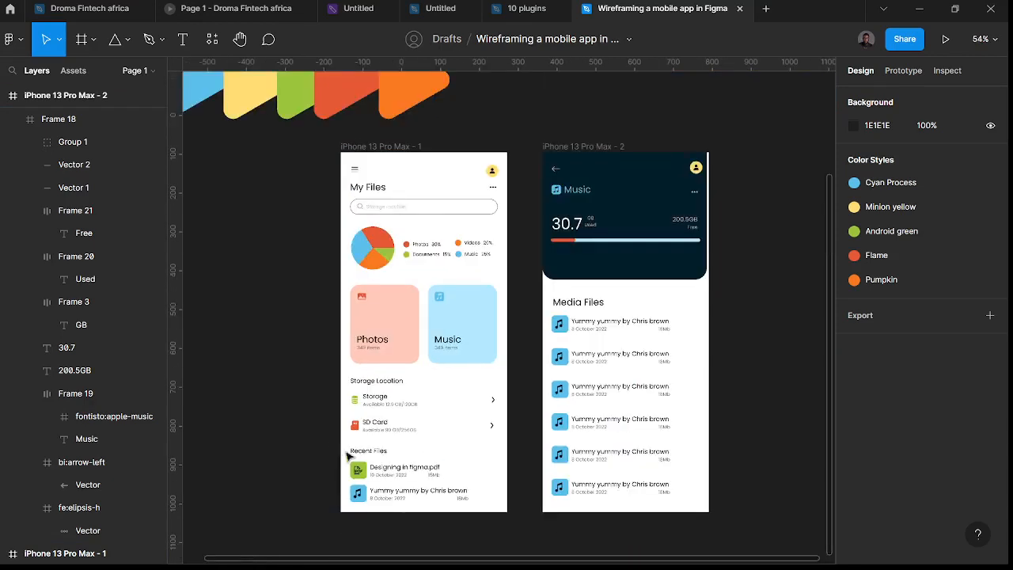
scroll(534, 450, "up", 2)
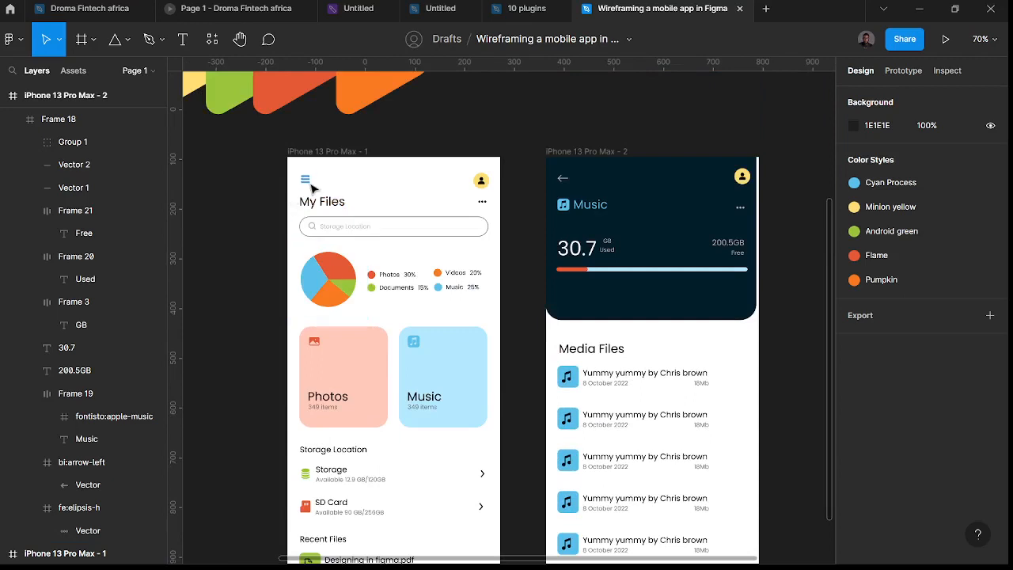
scroll(311, 187, "up", 2)
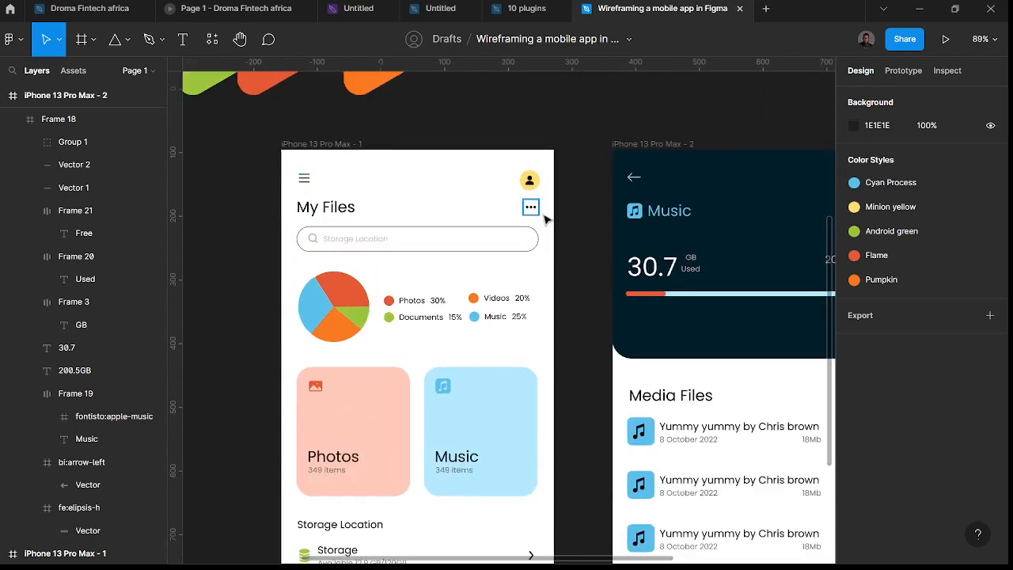
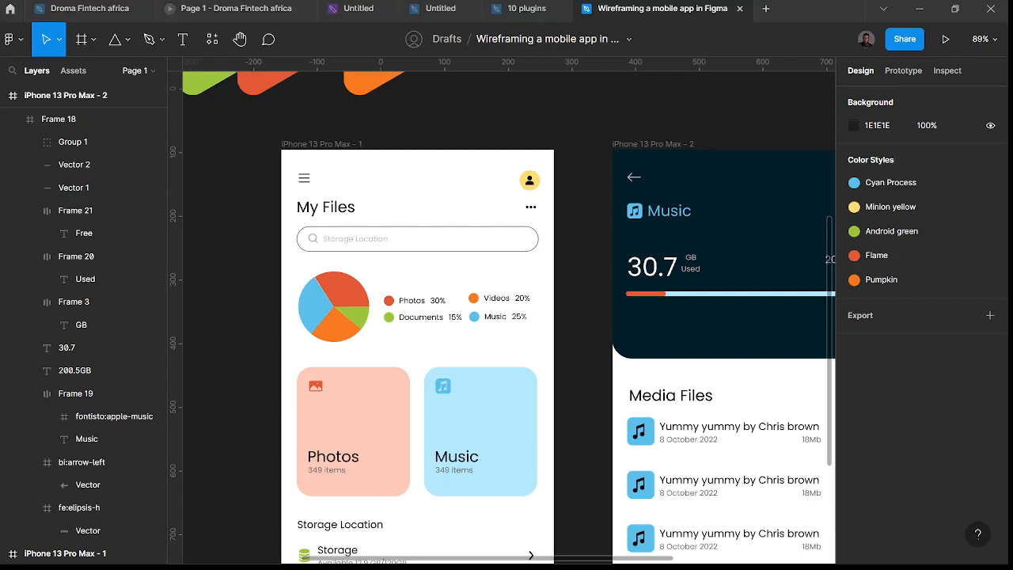
scroll(516, 382, "down", 2)
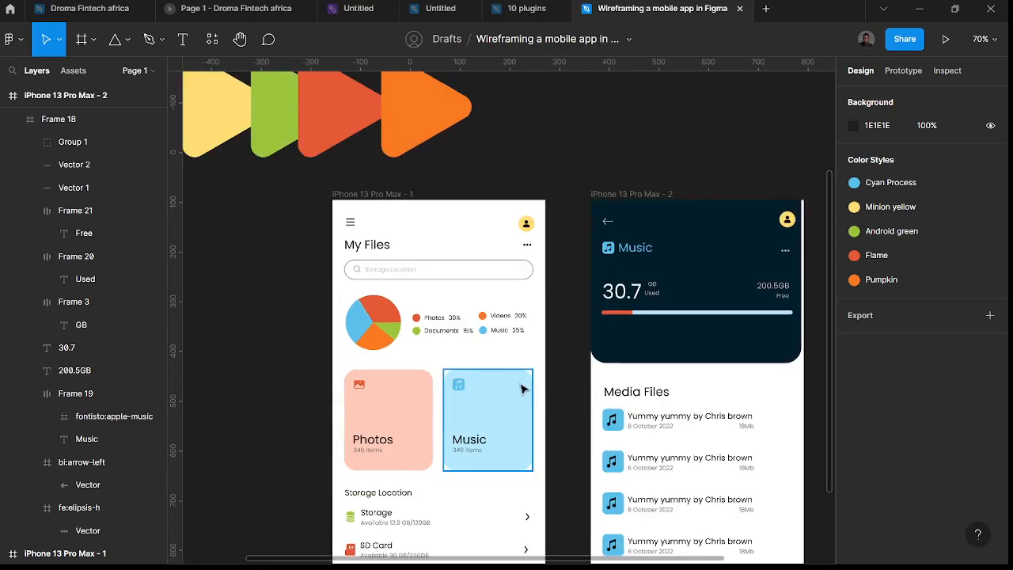
scroll(526, 396, "right", 3)
scroll(525, 414, "up", 5)
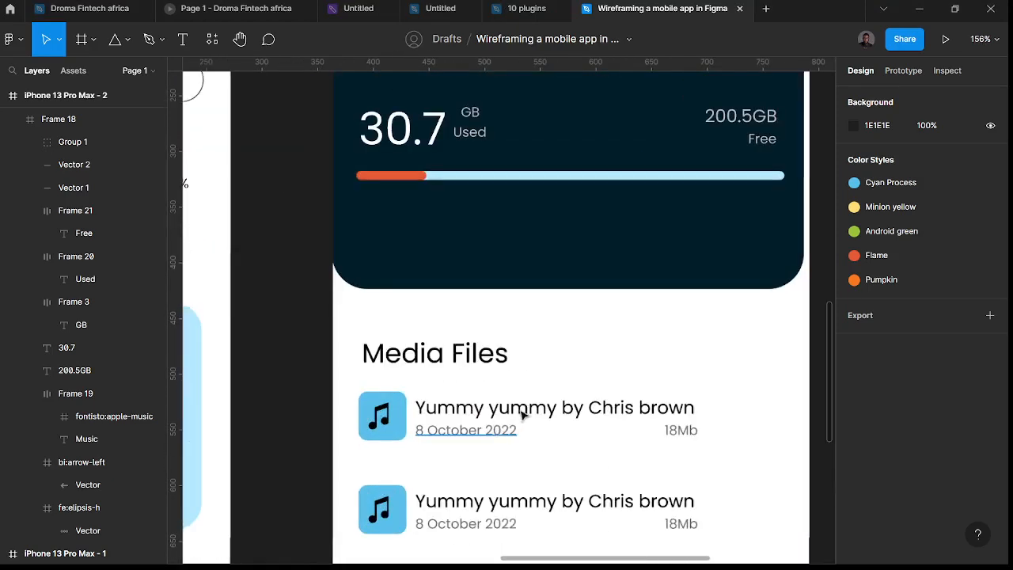
scroll(527, 411, "down", 5)
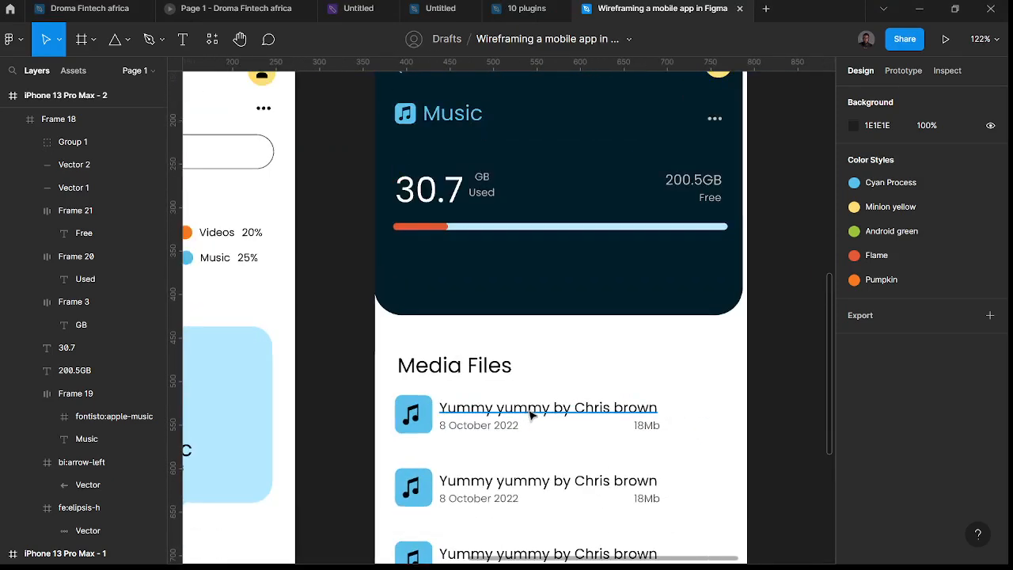
- Move the dark Music header frame 5 px right and scale it from its left side to the screen's full width of 428
left_click(585, 358)
scroll(610, 328, "up", 4)
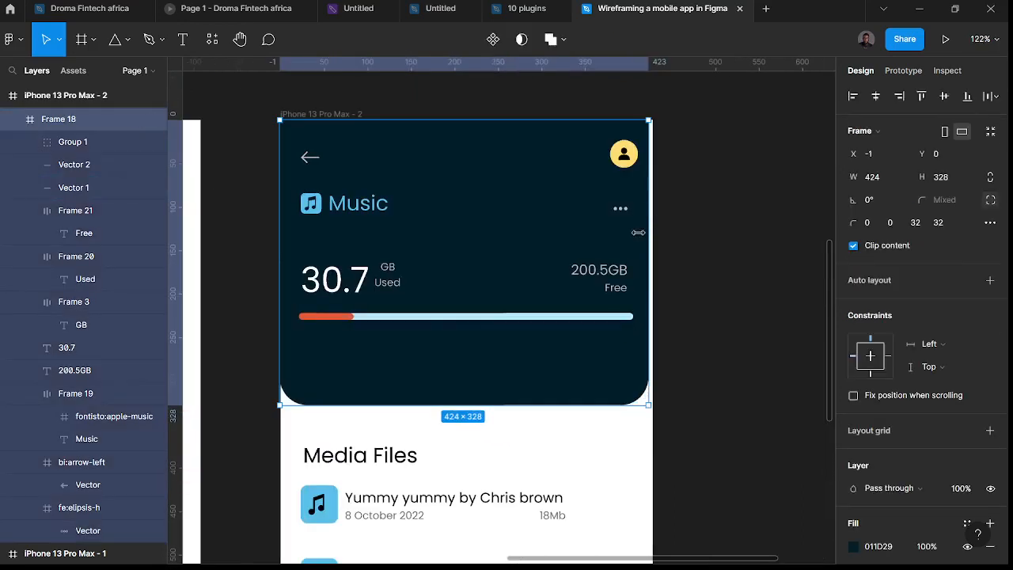
key("Right")
key("Right")
key("Right")
key("Right")
key("Right")
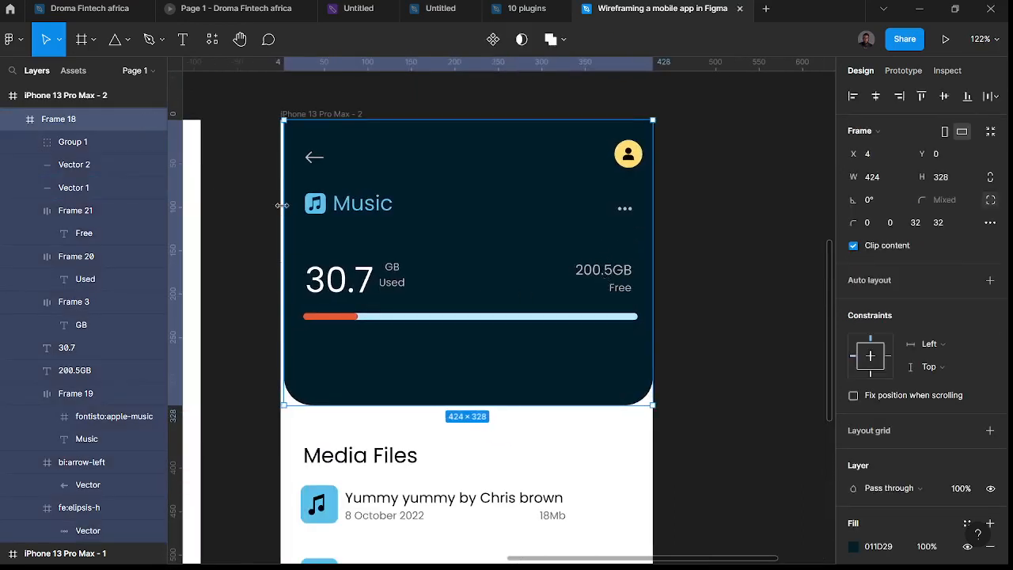
key("k")
left_click_drag(278, 125, 279, 127)
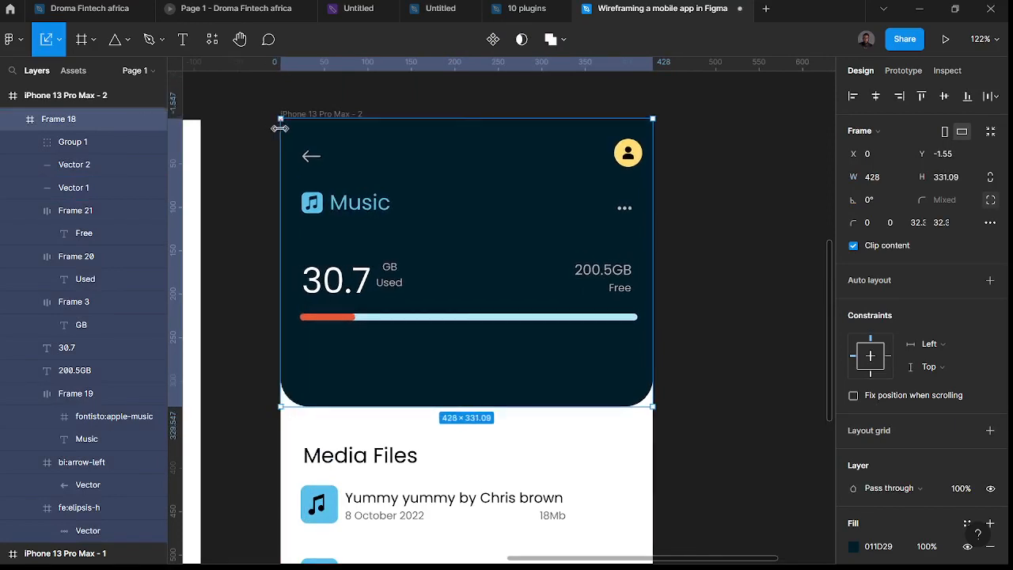
left_click(710, 384)
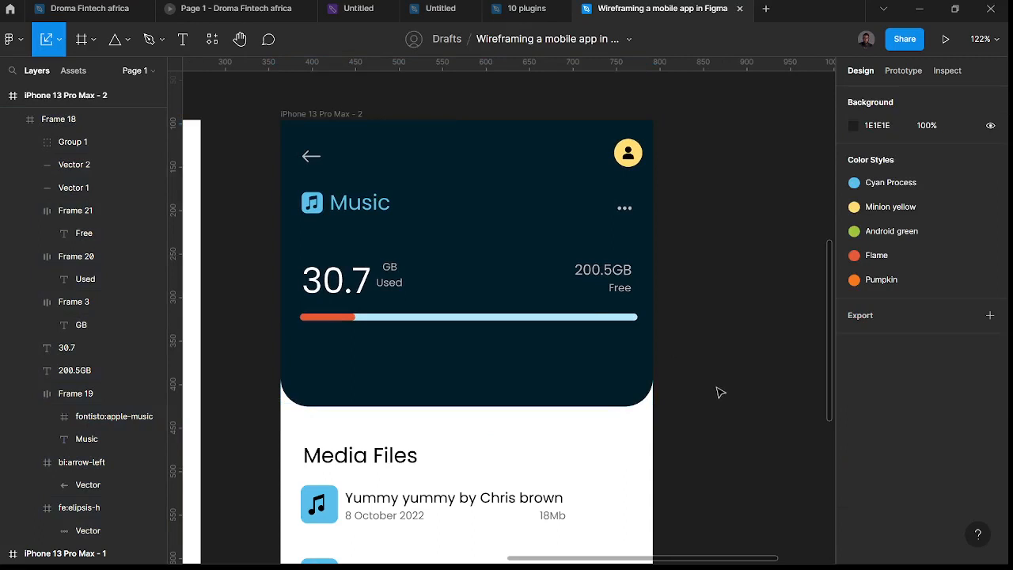
- Detach the Cyan Process style from the Music title in the header and set its fill to white FFFFFF
scroll(720, 392, "down", 5)
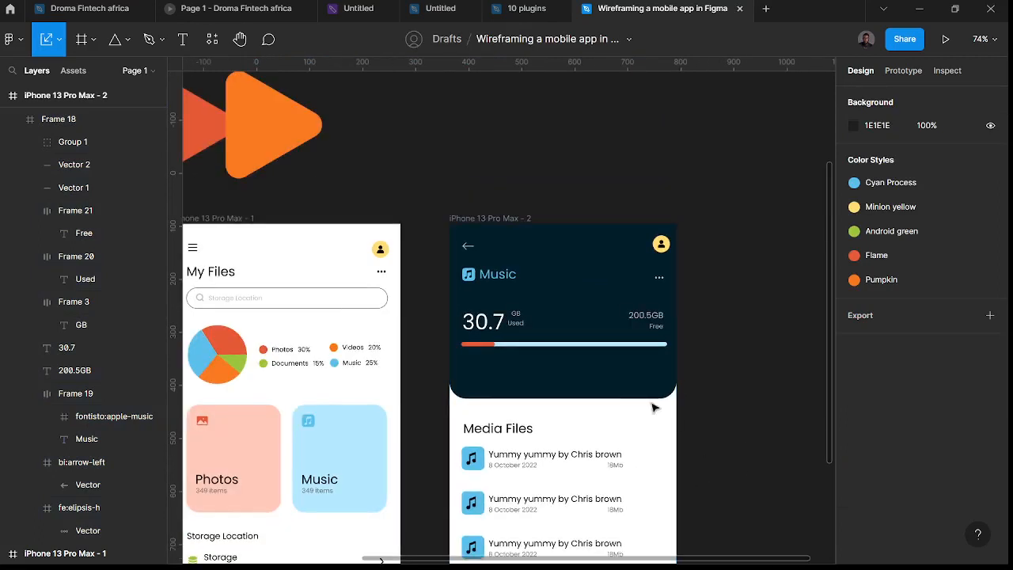
scroll(653, 408, "up", 5)
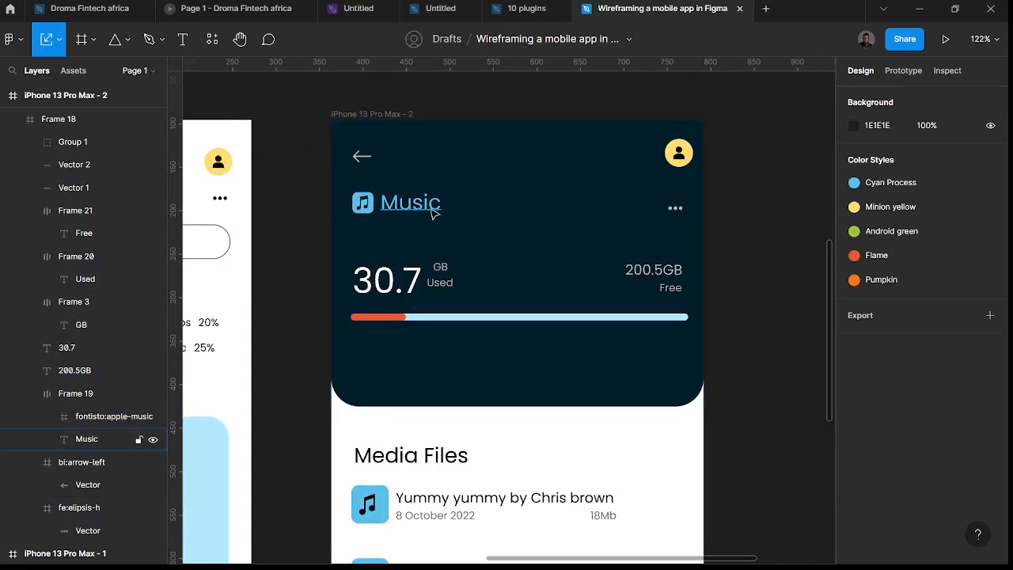
left_click(434, 214)
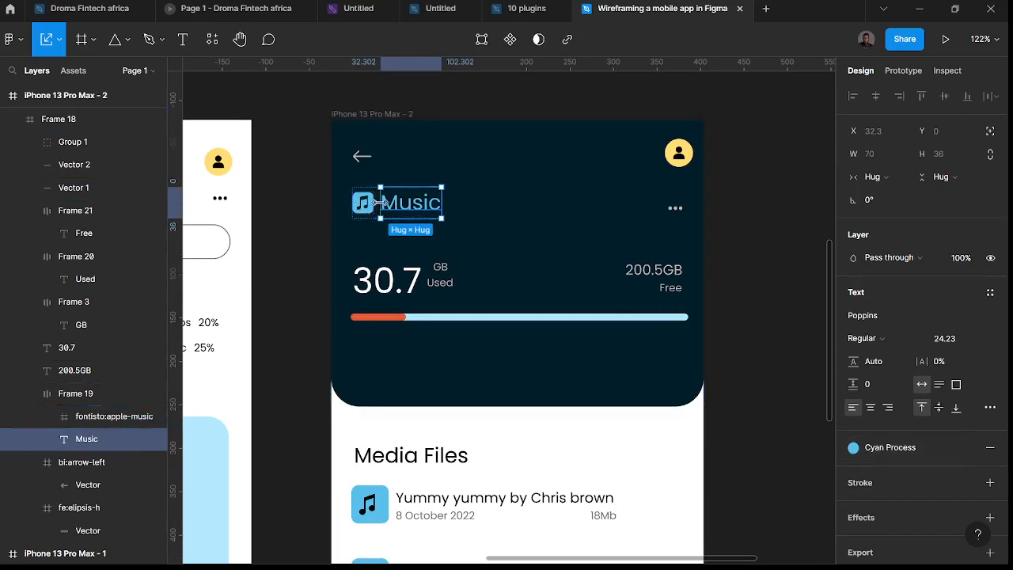
left_click(968, 448)
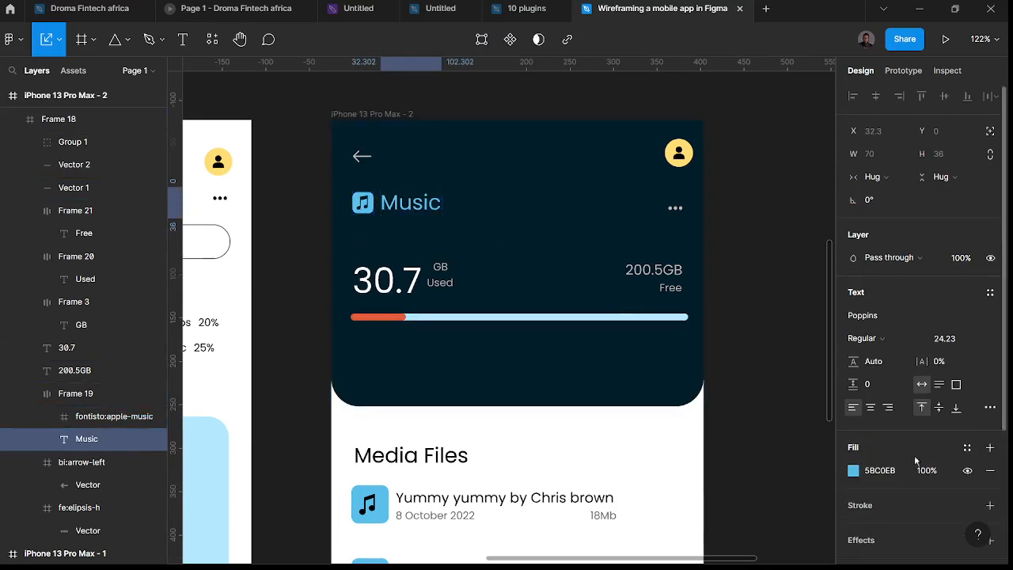
left_click(853, 470)
type("FFFFFF")
key("Return")
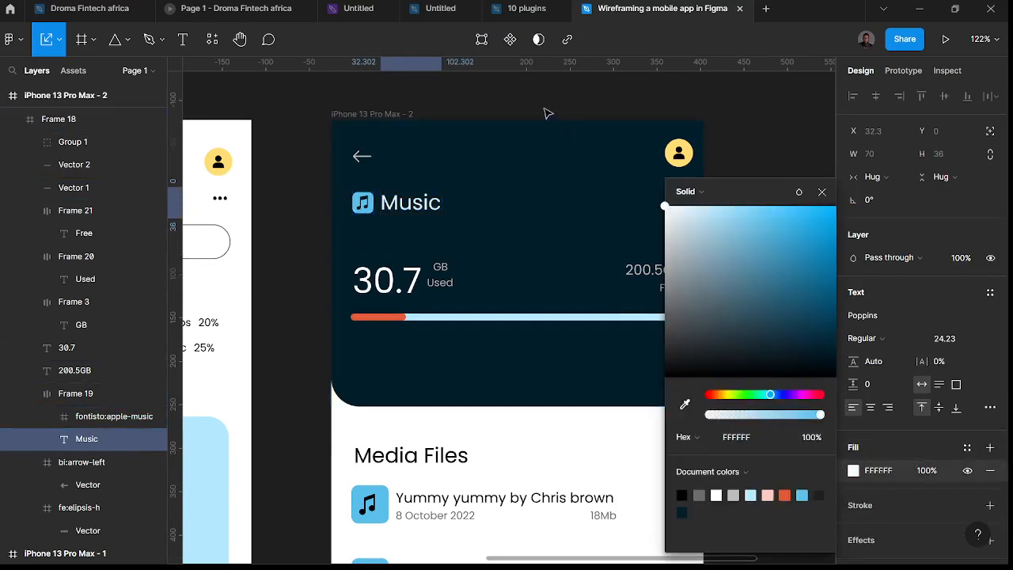
left_click(293, 250)
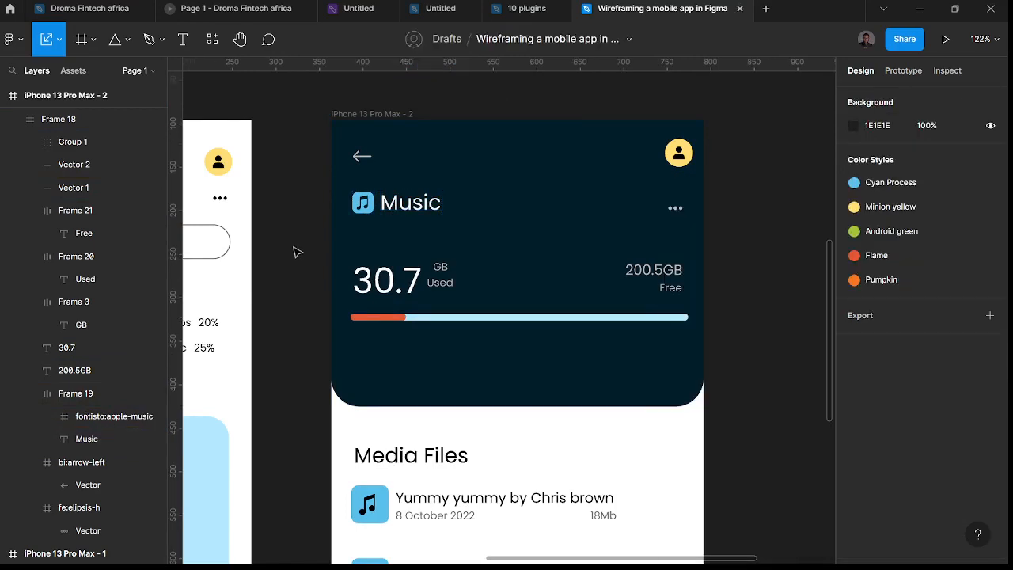
scroll(294, 252, "down", 5)
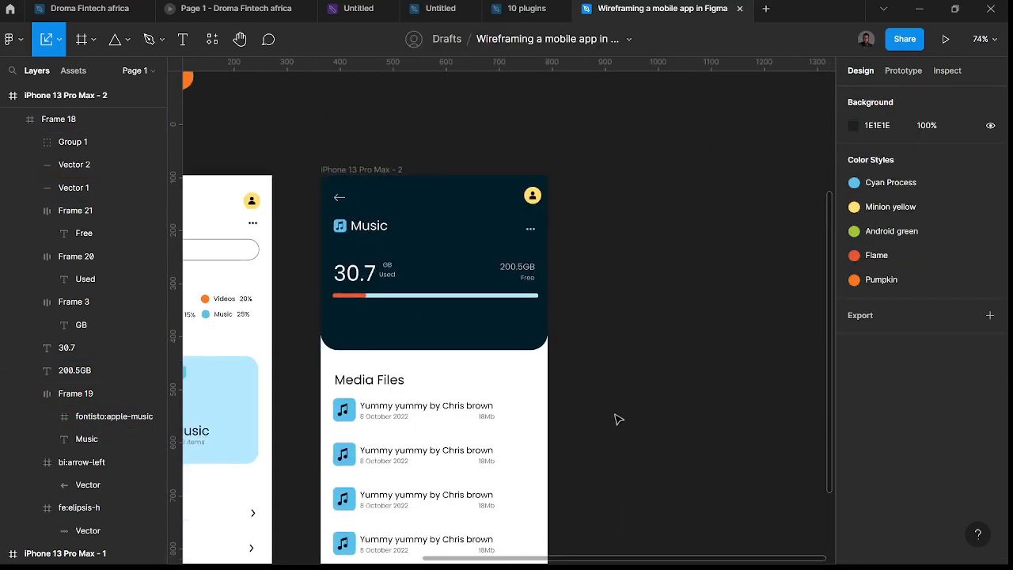
scroll(616, 417, "right", 2)
scroll(623, 424, "down", 7)
scroll(320, 535, "up", 5)
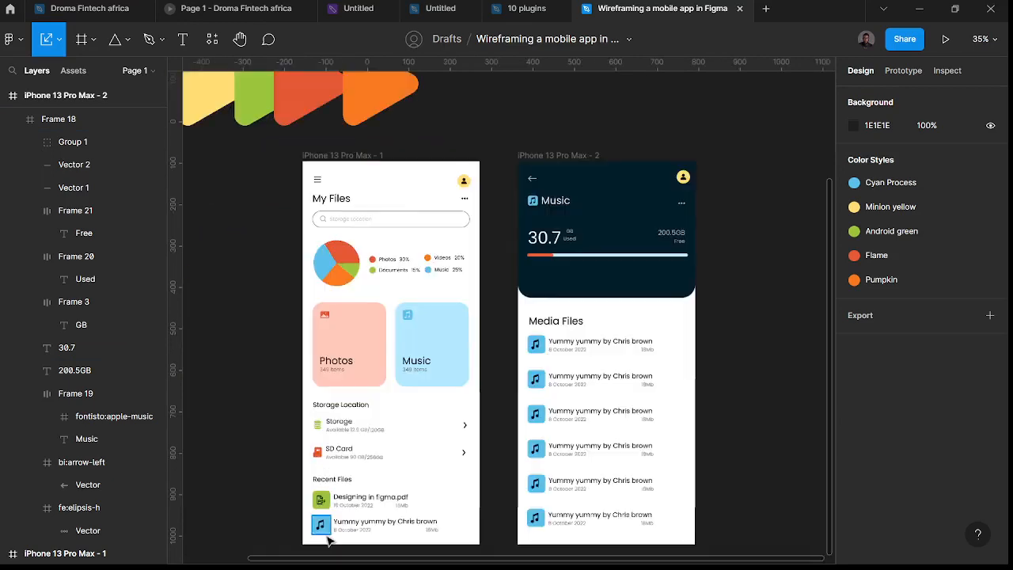
scroll(327, 538, "up", 3)
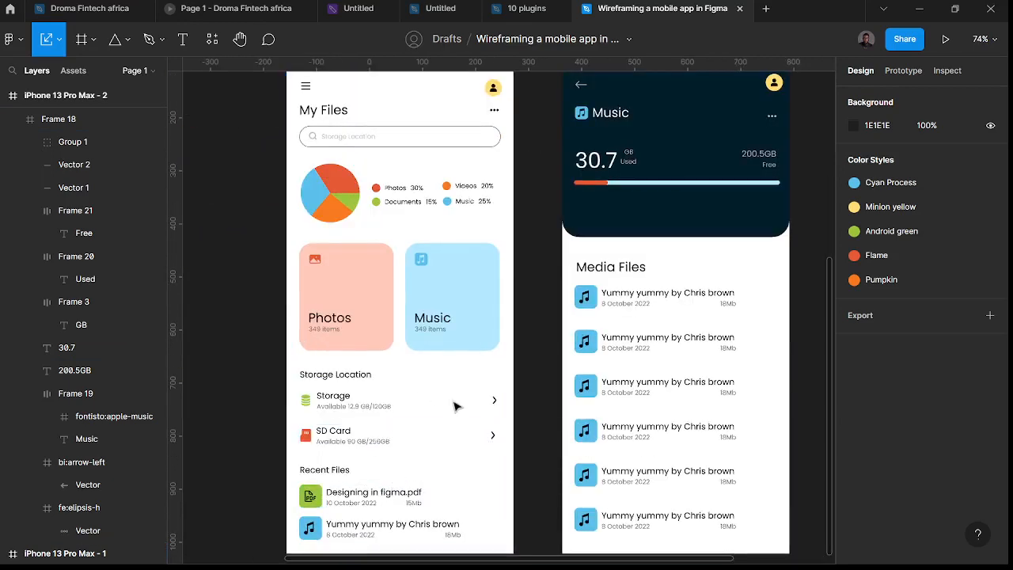
- Try a light grey ECECEC fill on the My Files screen's background
scroll(514, 390, "up", 2)
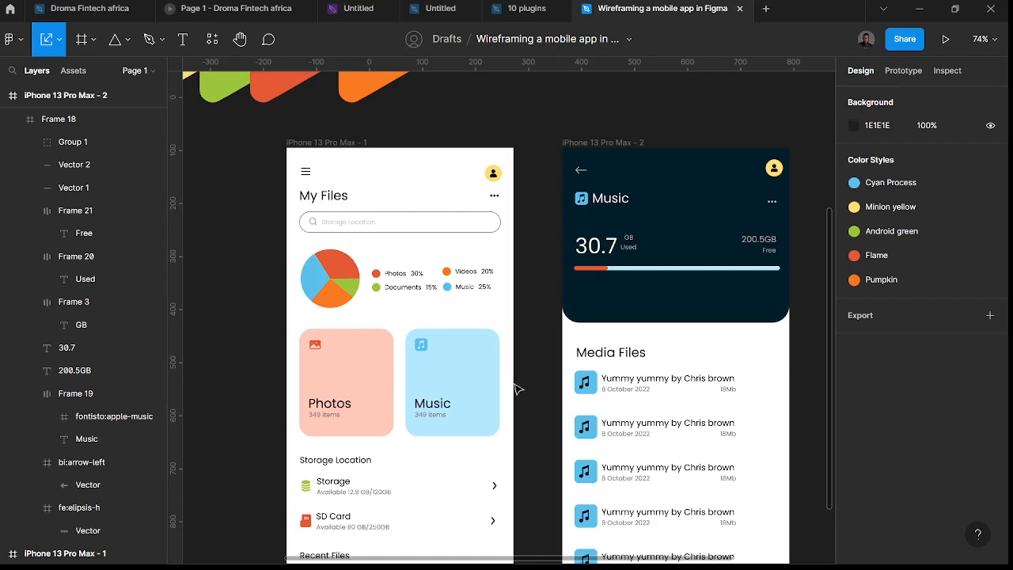
left_click(317, 142)
scroll(910, 380, "down", 3)
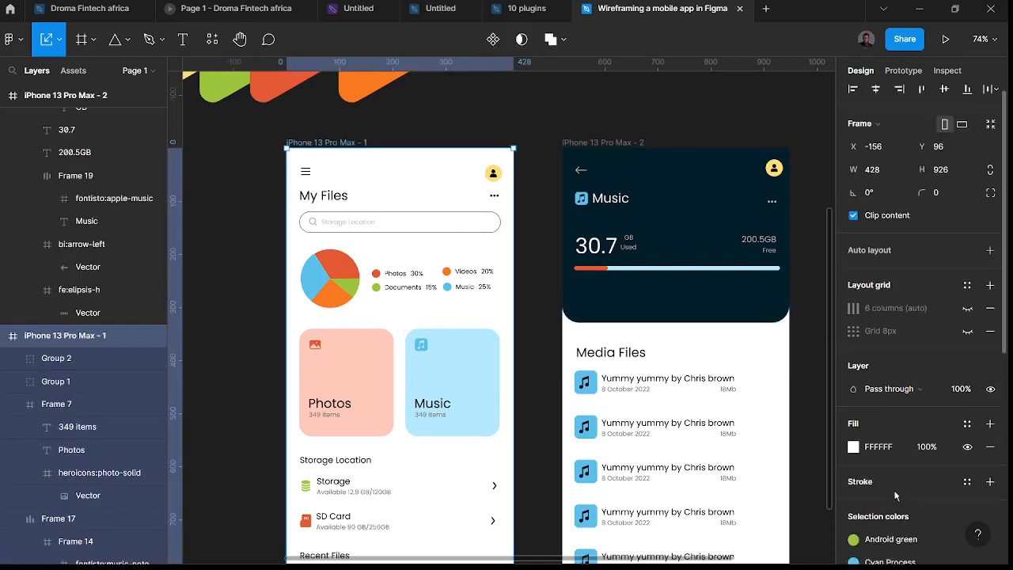
left_click(853, 360)
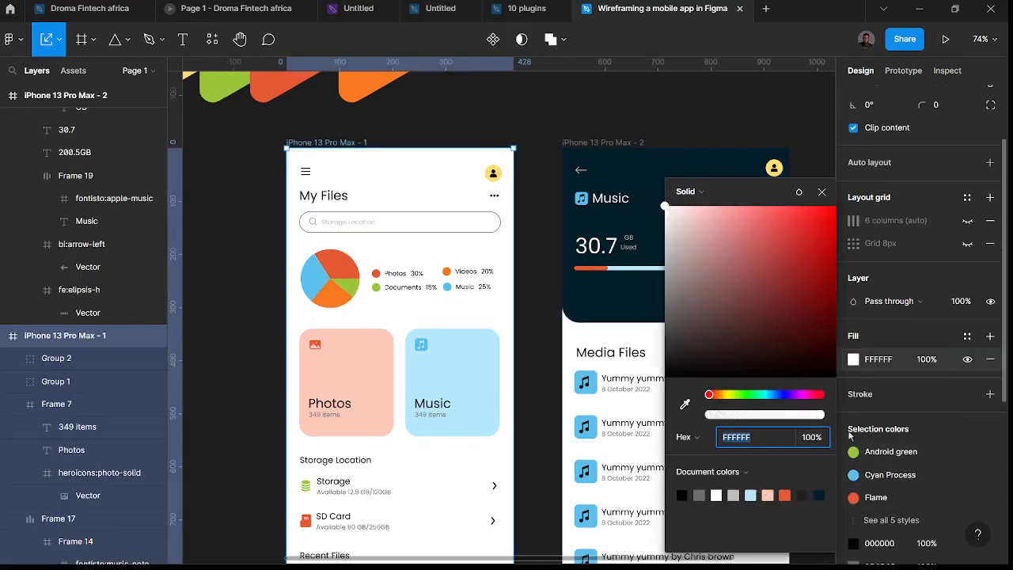
left_click(667, 212)
left_click_drag(666, 222, 664, 229)
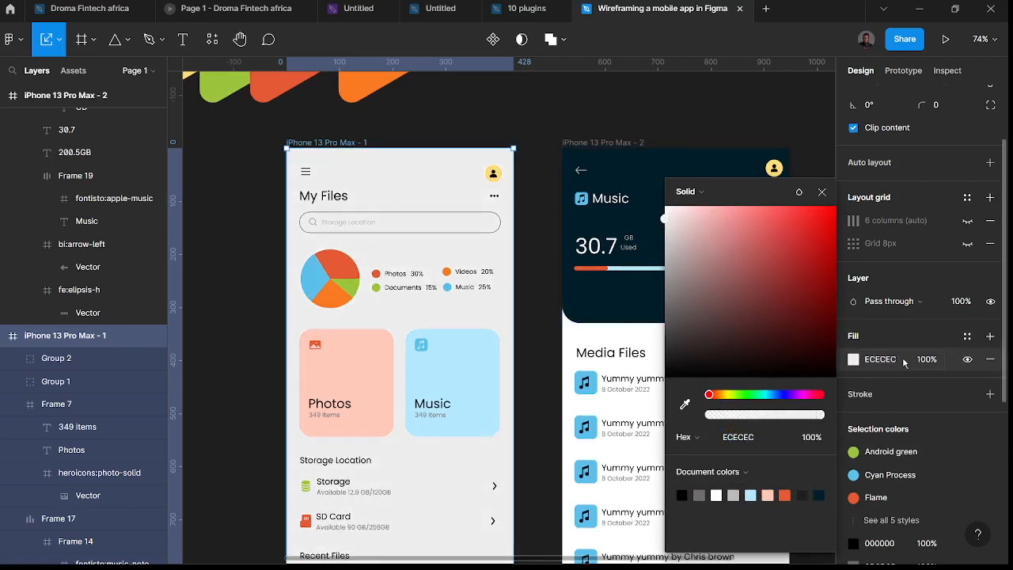
- Apply the Minion yellow style to the My Files screen's background, detach it and lighten the colour to pale cream FFF9E5
left_click(967, 336)
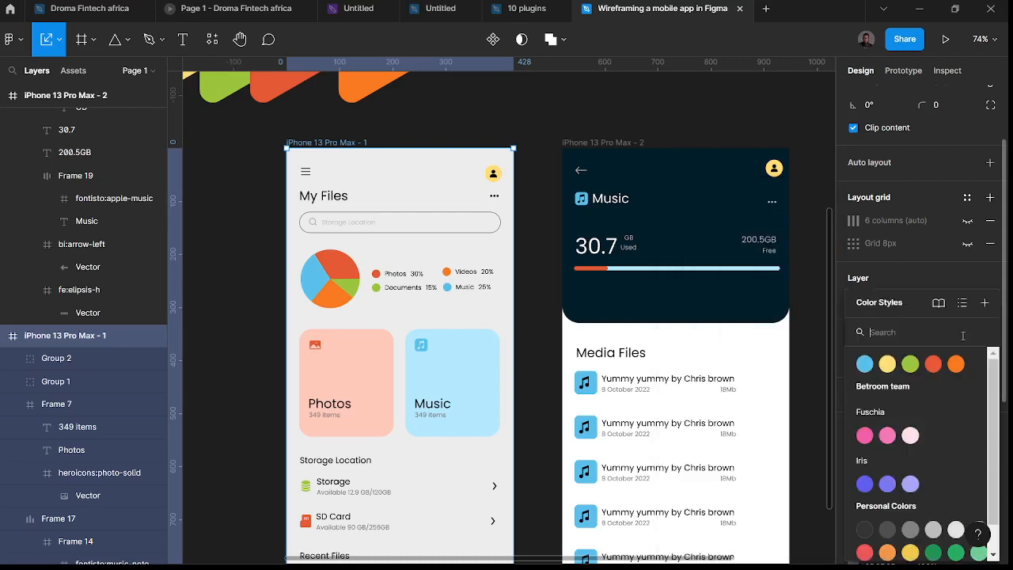
left_click(888, 364)
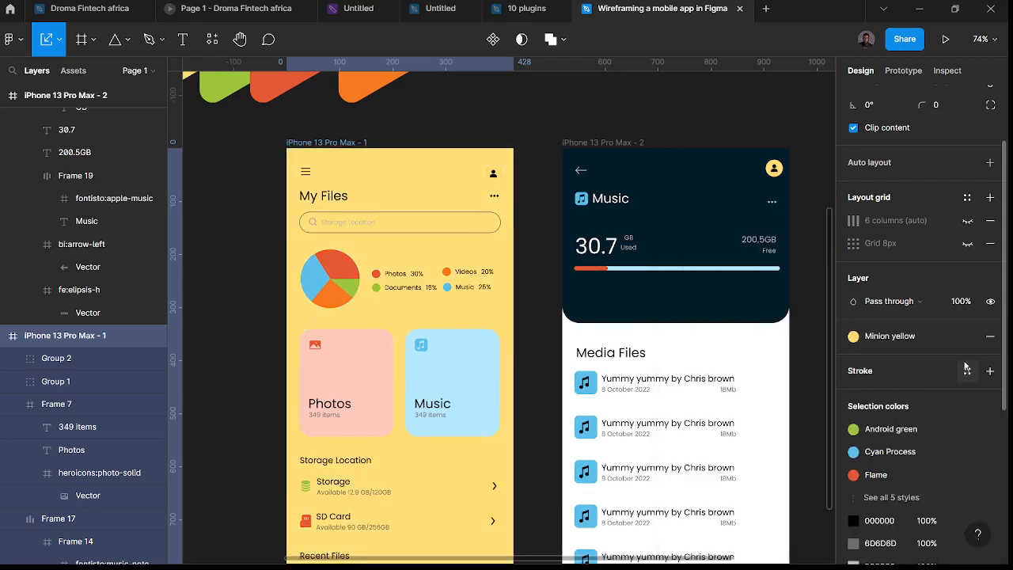
left_click(968, 336)
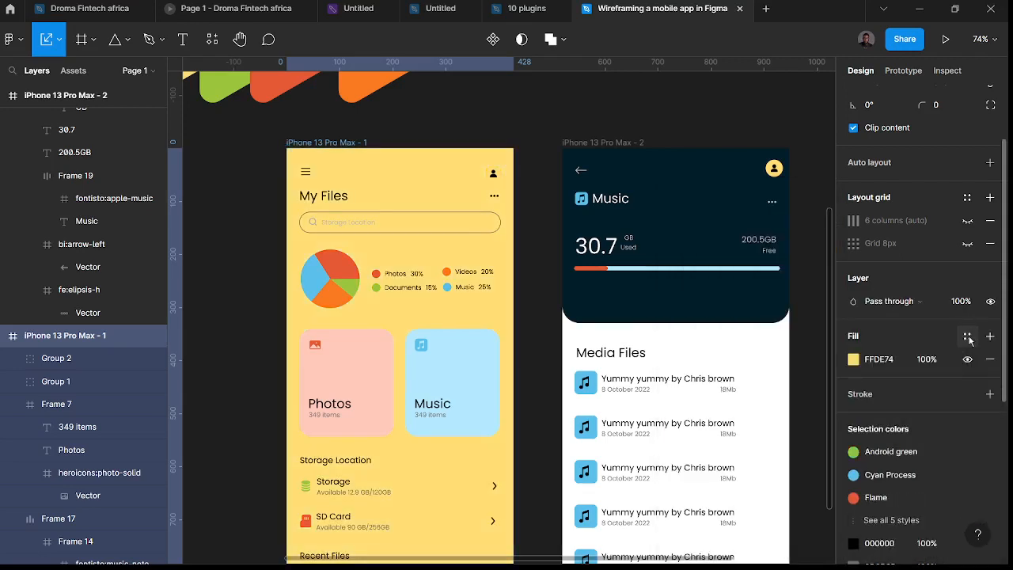
left_click(853, 361)
left_click_drag(759, 209, 677, 190)
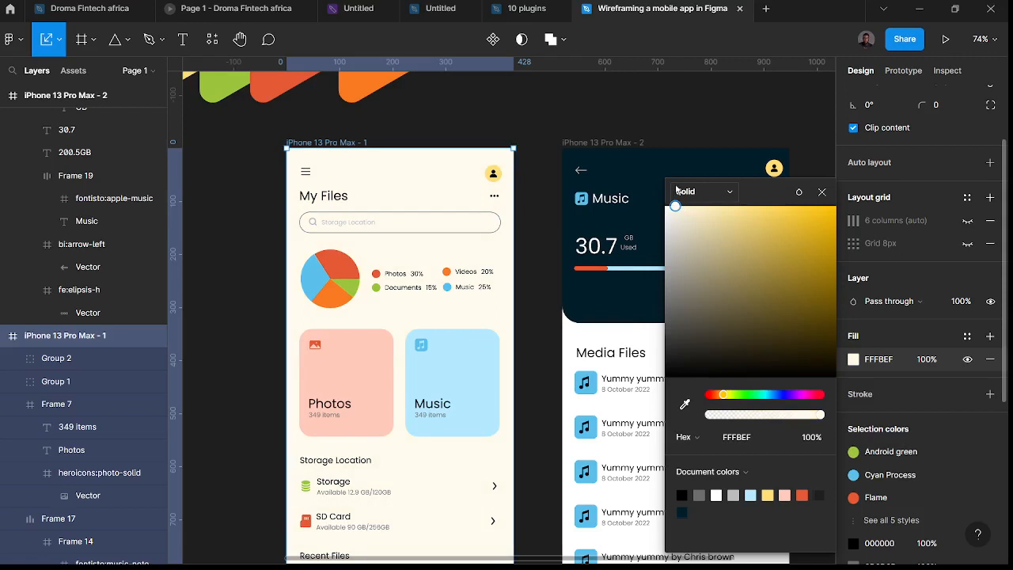
left_click_drag(677, 190, 688, 168)
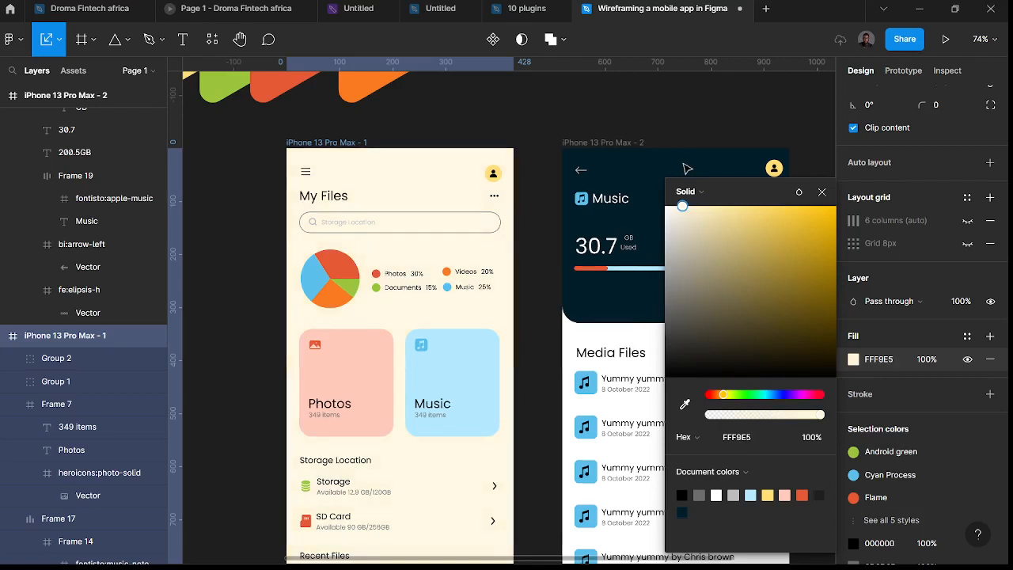
- Copy the cream hex value FFF9E5 from the My Files screen and use it as the Music screen's background fill
left_click(756, 445)
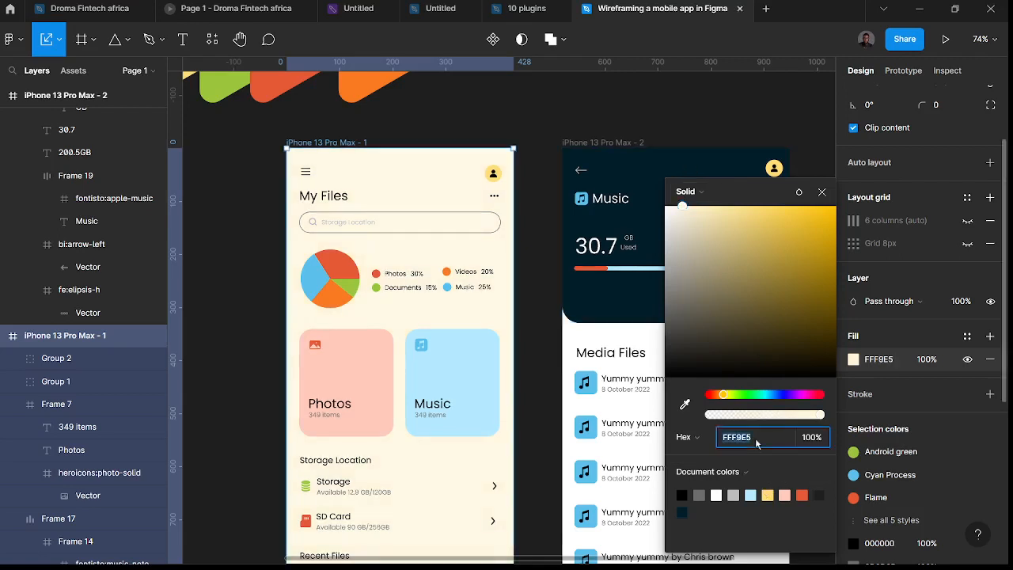
left_click(591, 144)
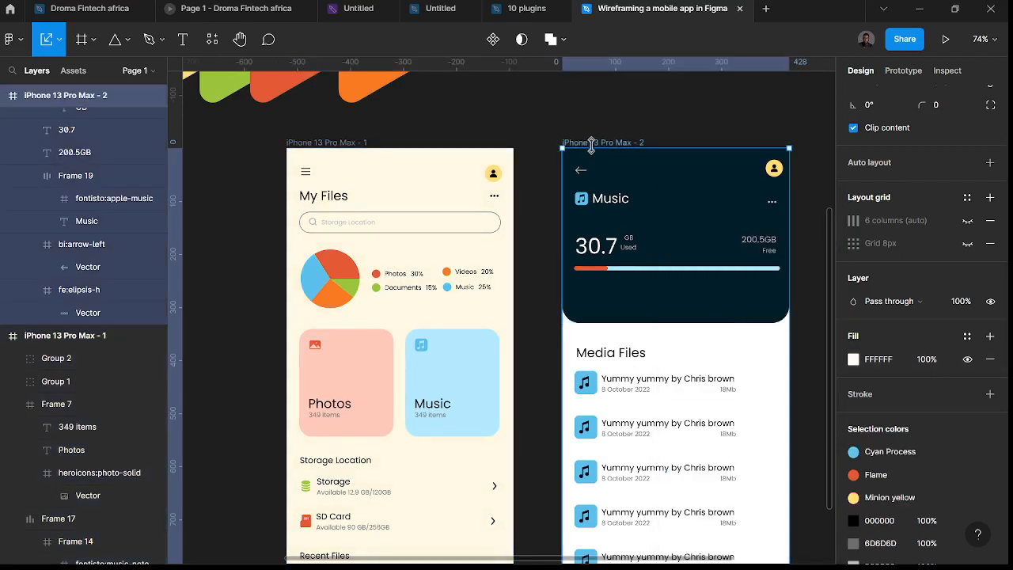
left_click(887, 366)
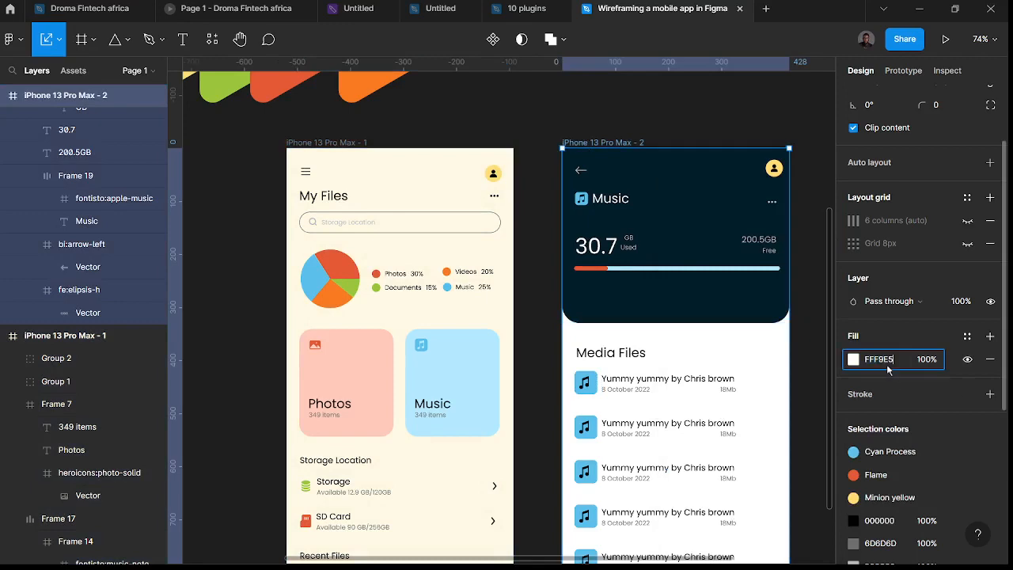
type("FFF9E5")
key("Return")
left_click(802, 447)
scroll(803, 451, "down", 5)
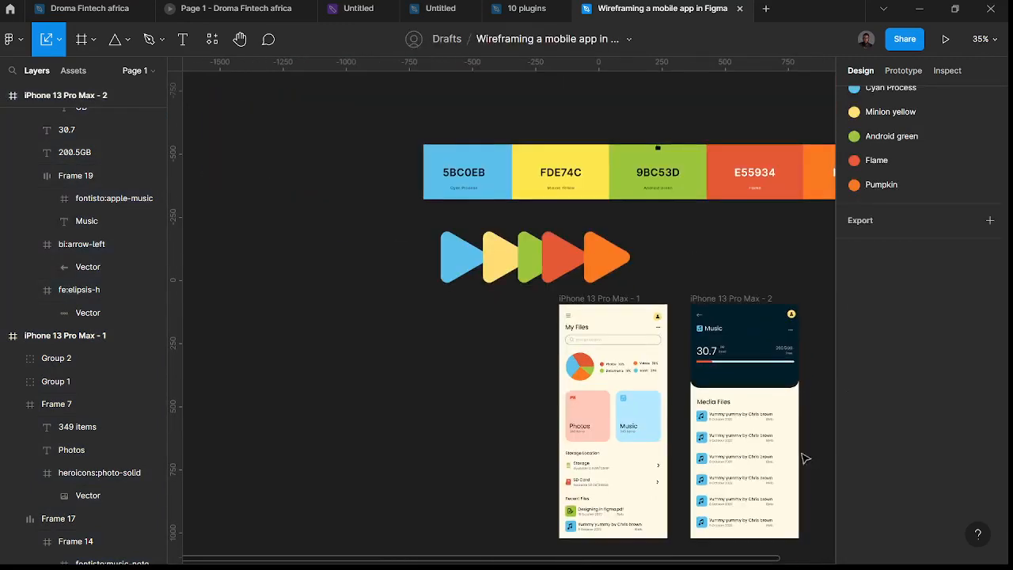
scroll(815, 507, "up", 2)
scroll(818, 507, "right", 3)
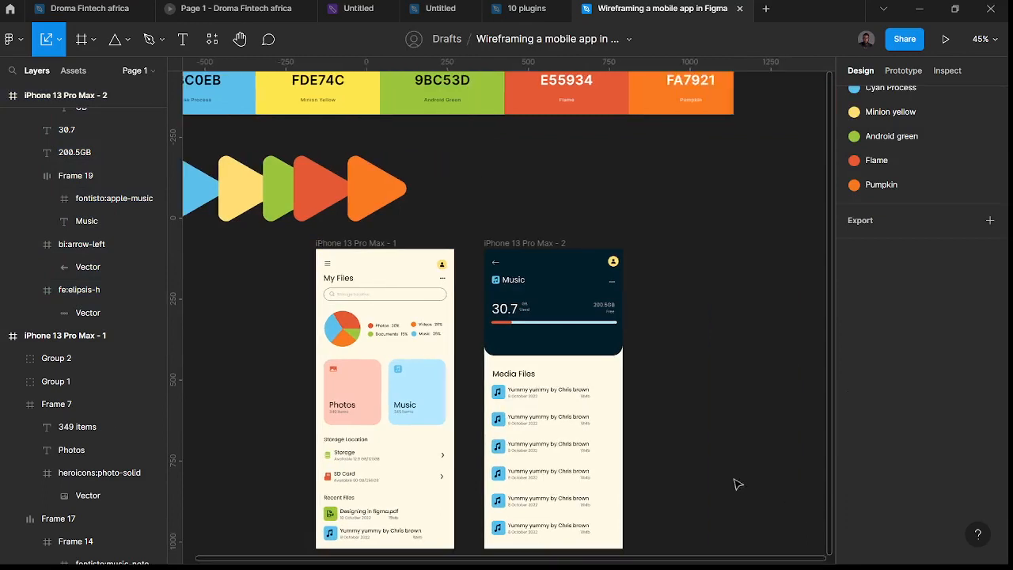
- Present the prototype from the My Files screen, page between both screens in the preview and return to the design file
left_click(356, 245)
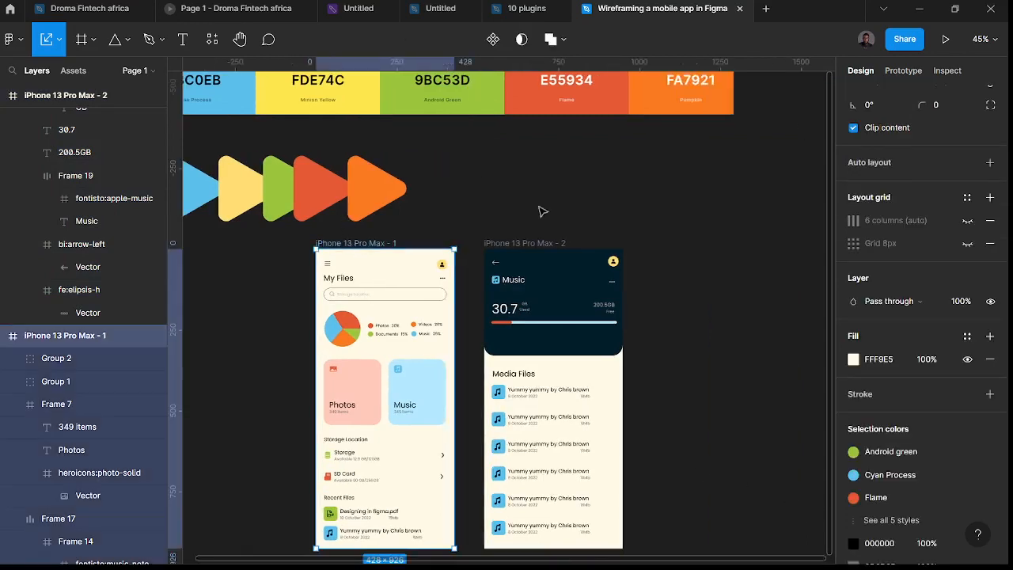
left_click(950, 42)
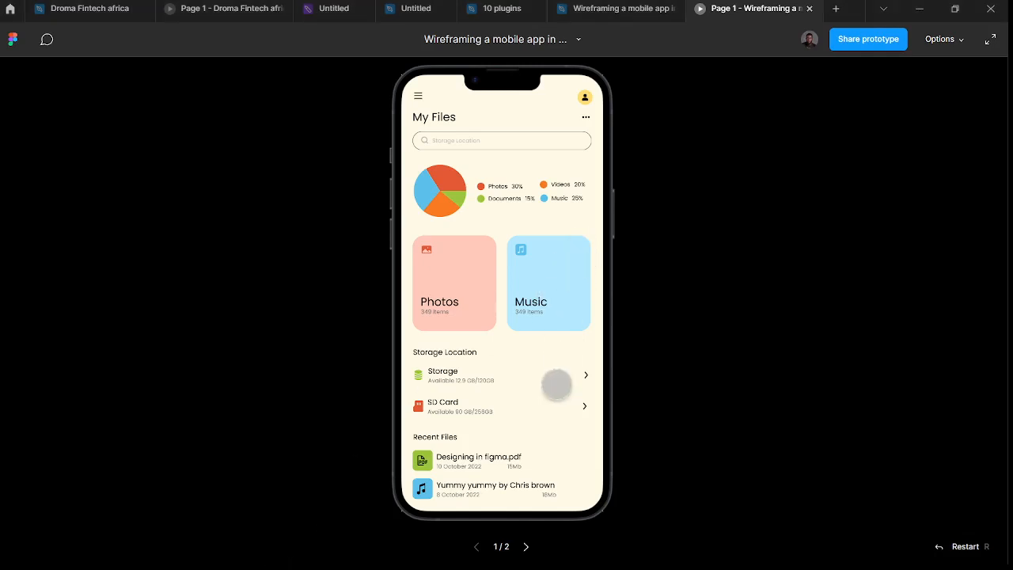
left_click(527, 547)
left_click(478, 547)
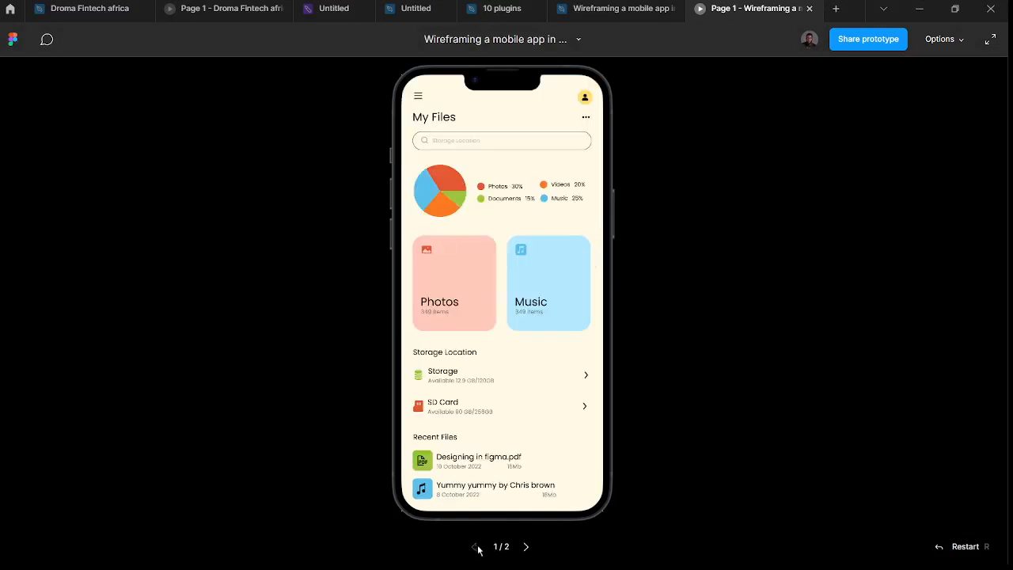
left_click(527, 547)
left_click(477, 547)
left_click(608, 9)
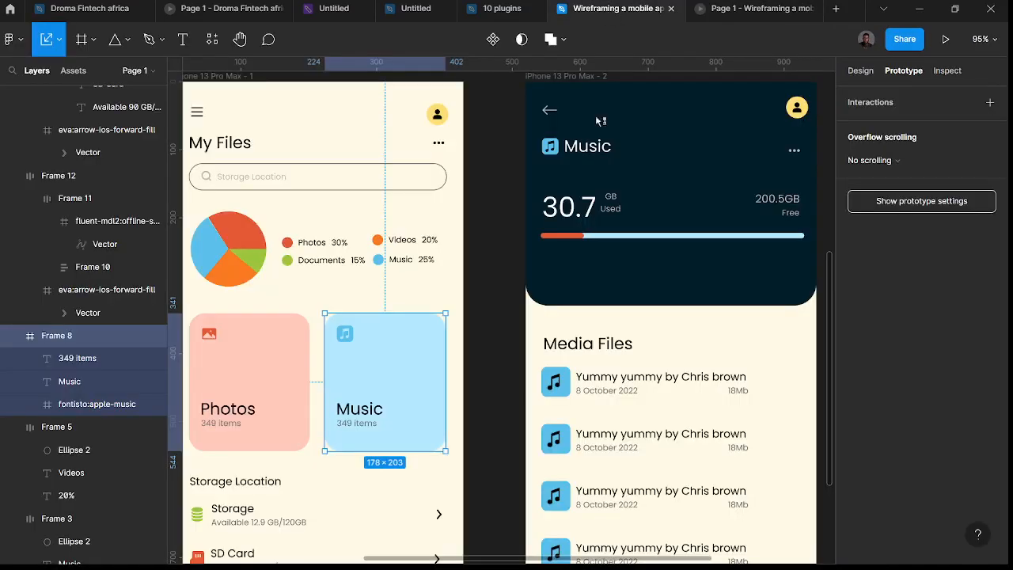
left_click(863, 72)
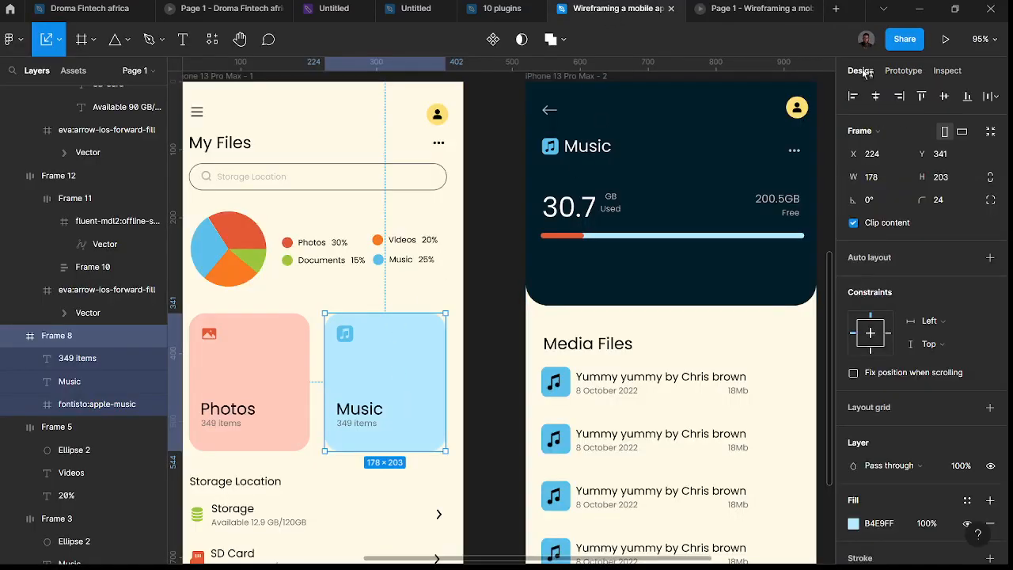
left_click(904, 71)
left_click(948, 71)
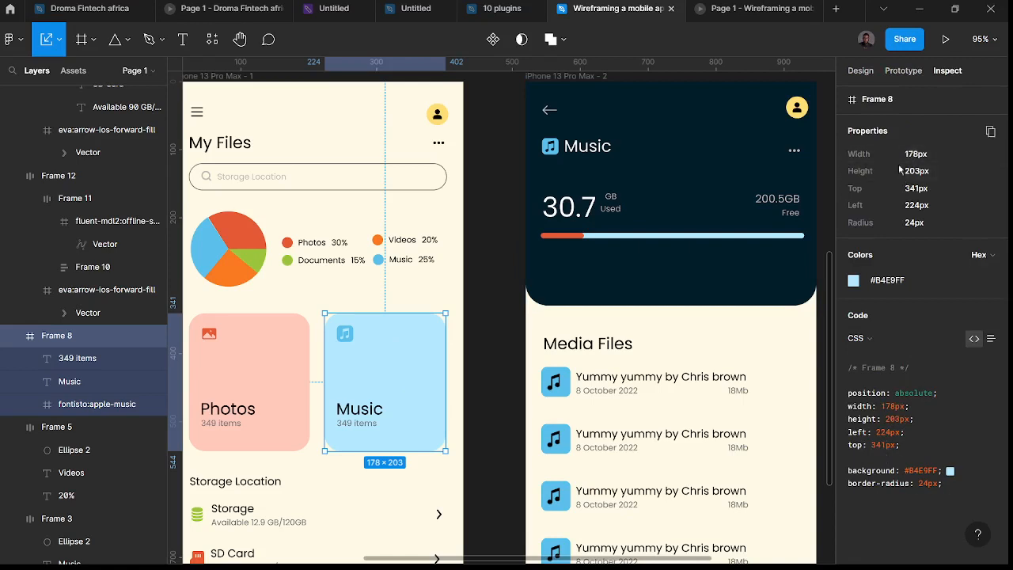
- Link the Music card on My Files to the Music screen with an on-tap Navigate to interaction and test it in the preview
left_click(902, 71)
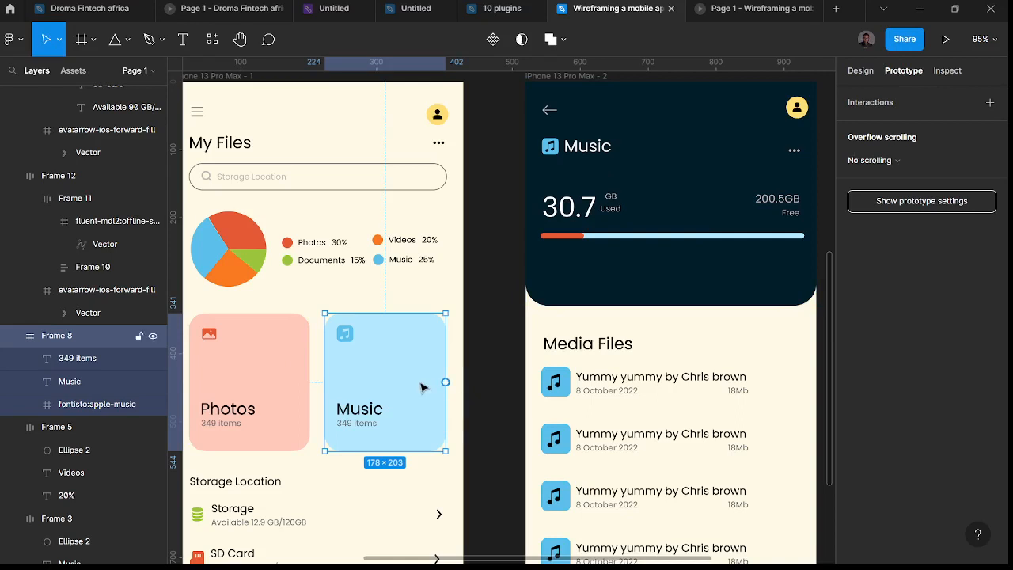
left_click_drag(446, 382, 568, 303)
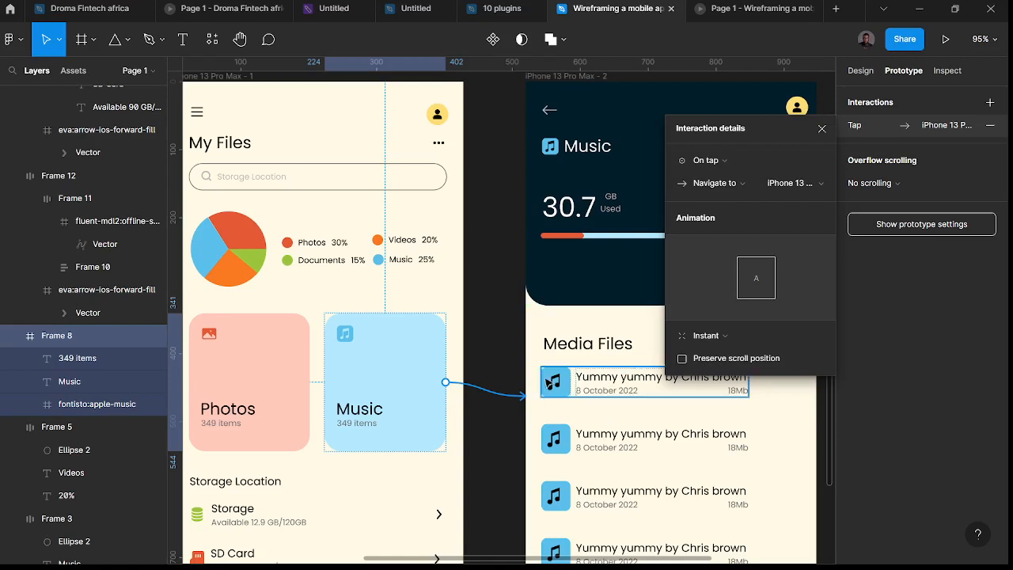
left_click(721, 10)
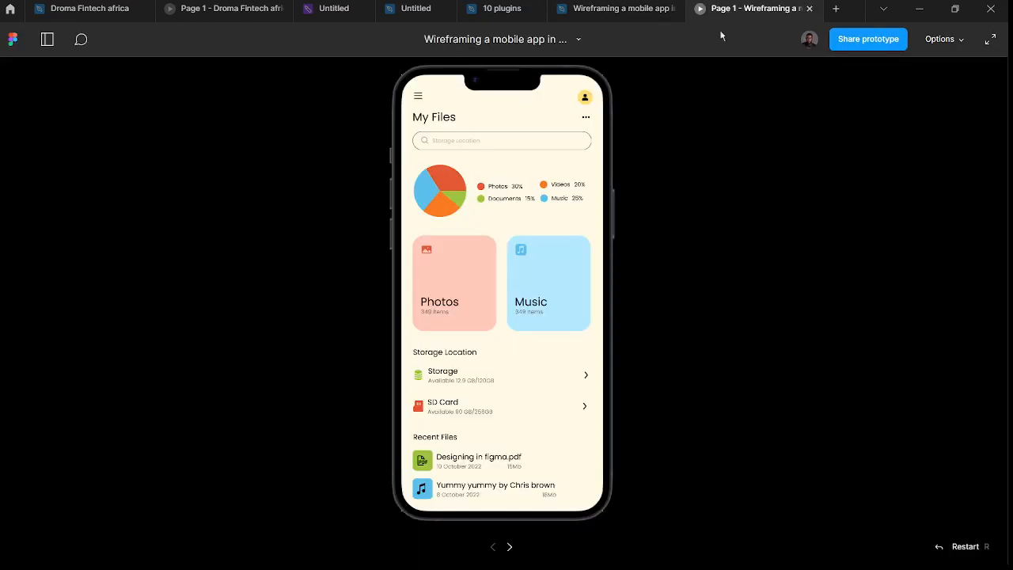
left_click(539, 276)
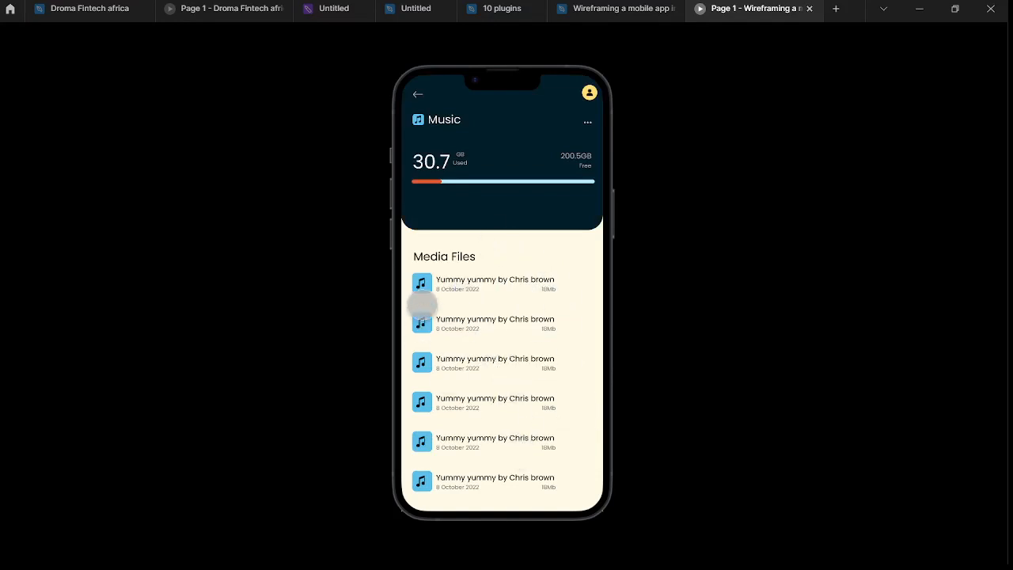
left_click(625, 9)
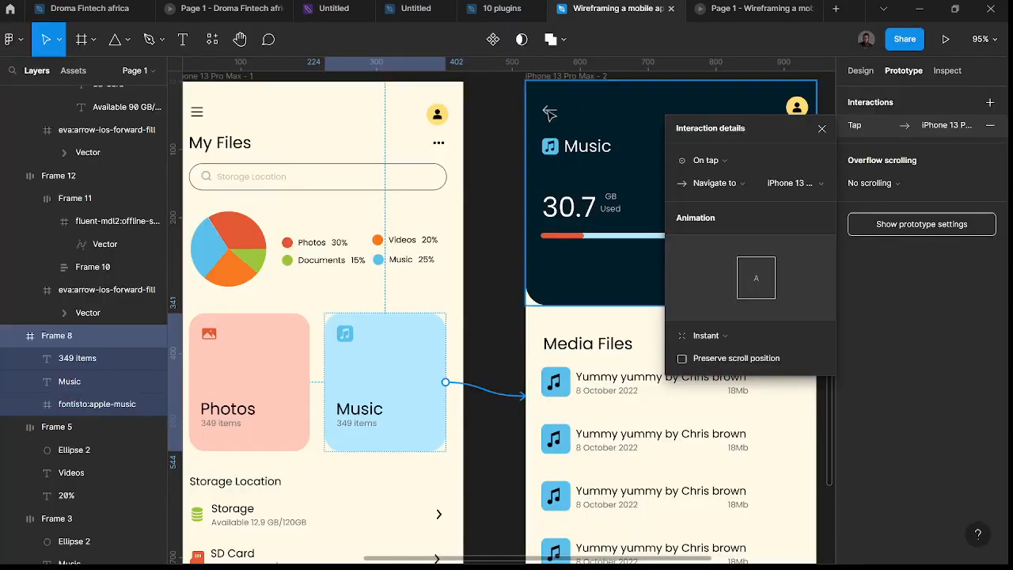
- Link the Music header's back arrow to the My Files screen with an on-tap Navigate to interaction, keeping the Instant animation
left_click(550, 113)
left_click(552, 111)
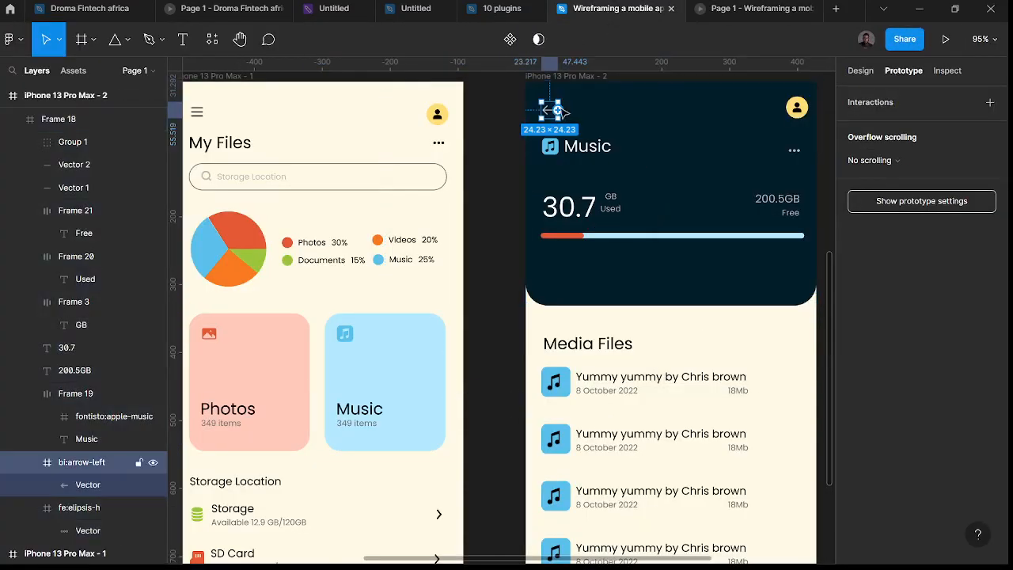
left_click_drag(560, 111, 463, 241)
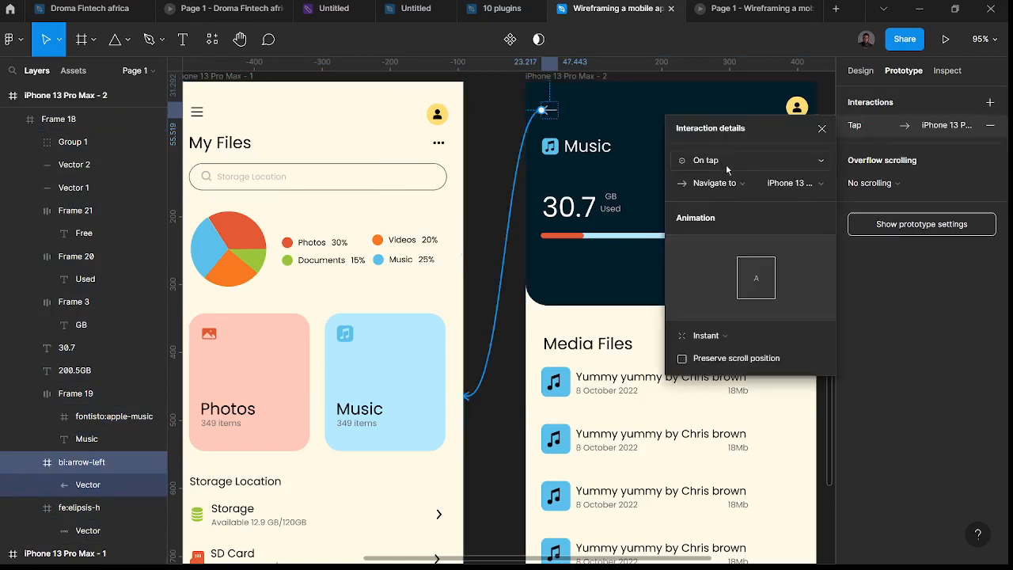
left_click(729, 338)
left_click(732, 345)
left_click(719, 340)
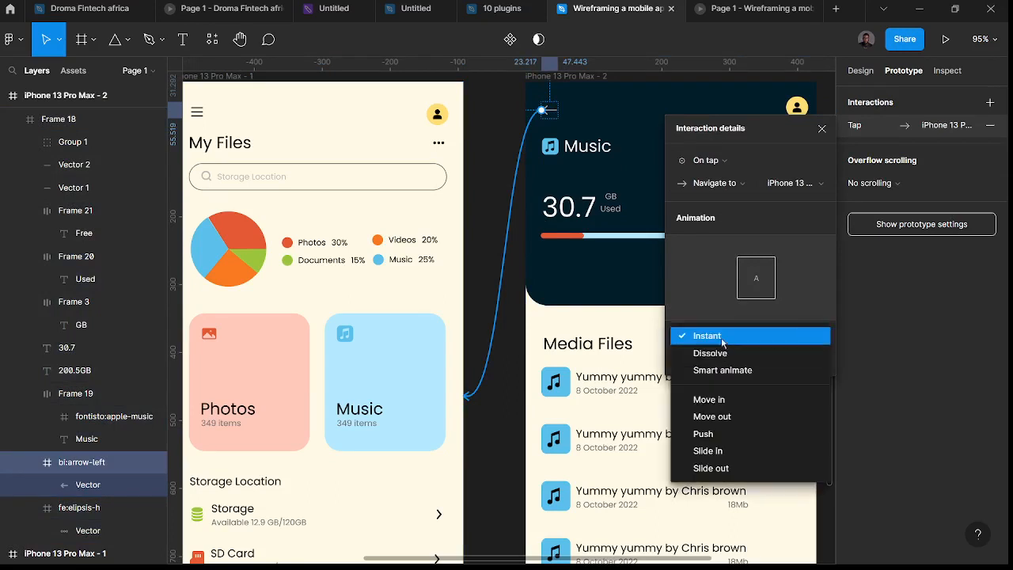
left_click(722, 340)
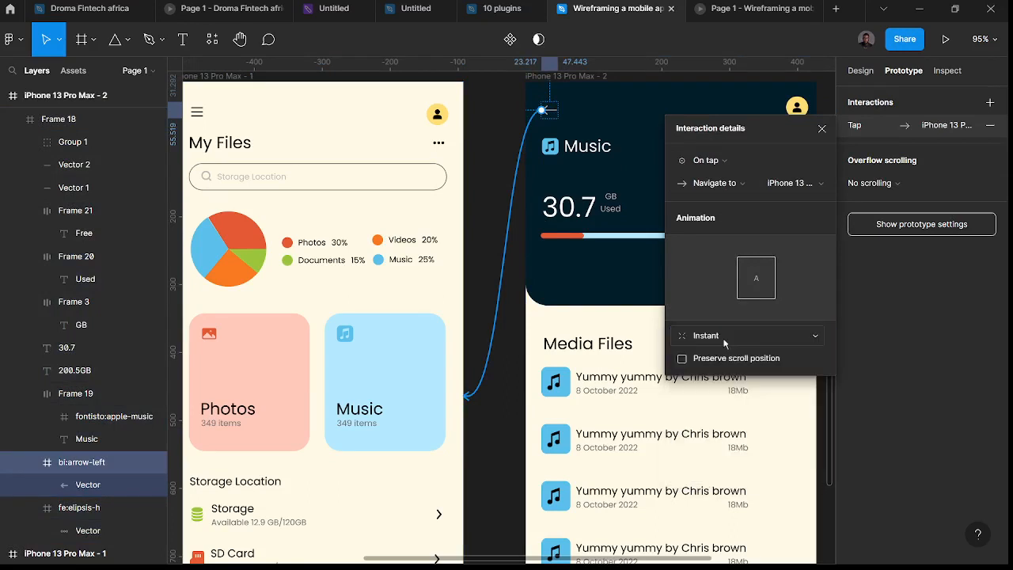
- Test the back arrow and Music card links in the prototype preview, then review both screens in the design file
left_click(738, 10)
left_click(415, 94)
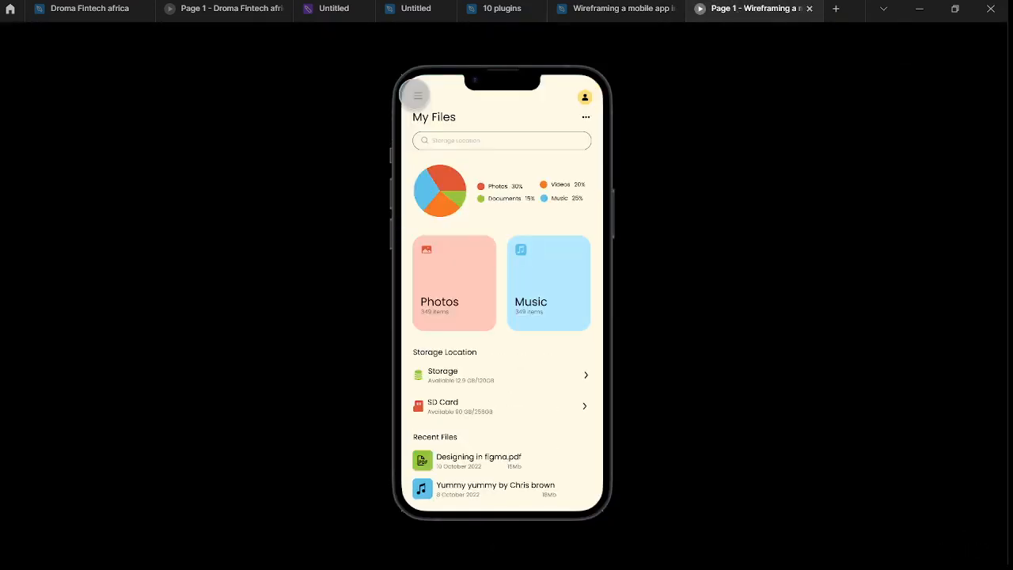
left_click(531, 299)
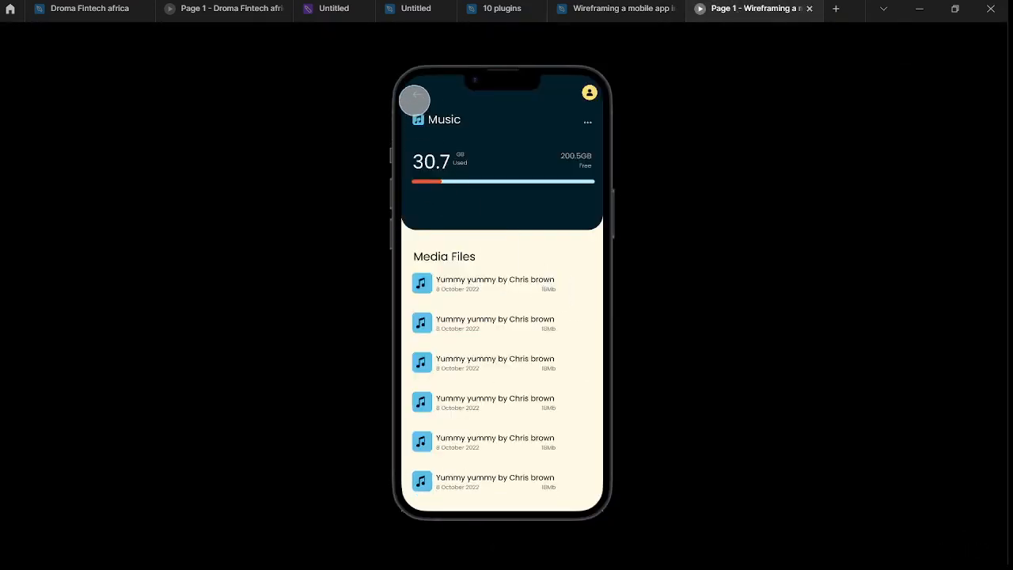
left_click(416, 95)
left_click(540, 290)
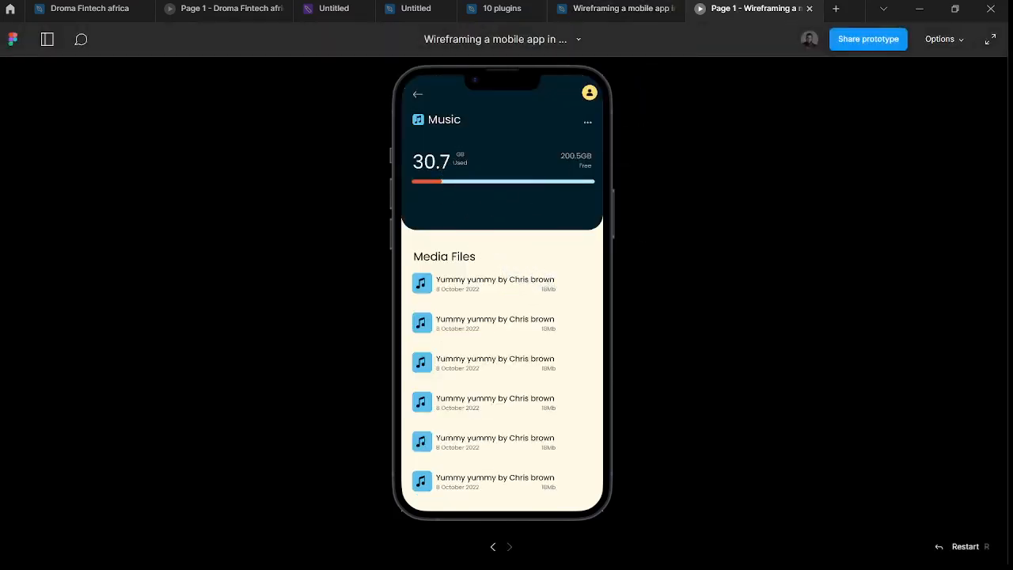
left_click(615, 8)
scroll(498, 410, "down", 5, "ctrl")
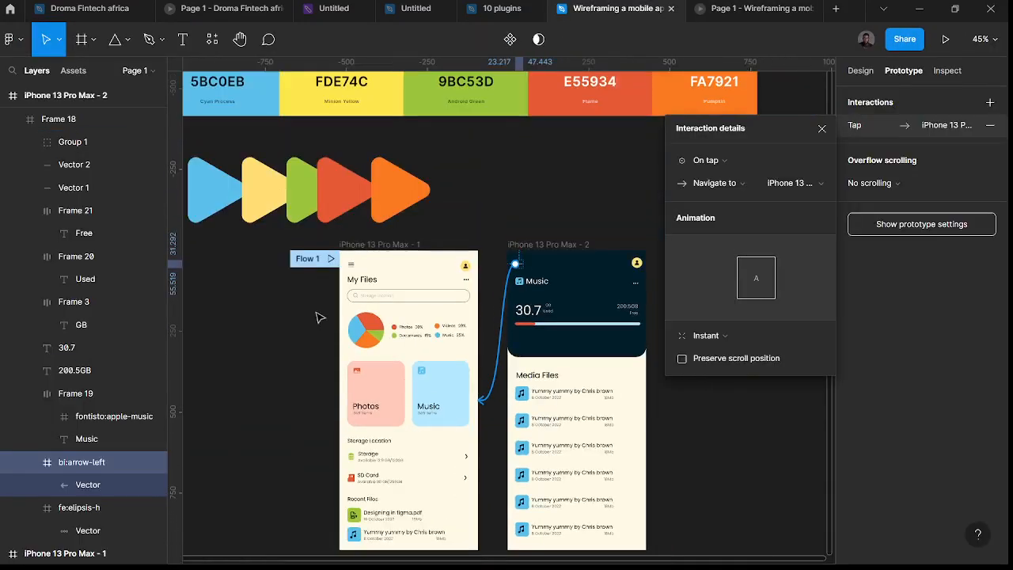
scroll(503, 259, "up", 3, "ctrl")
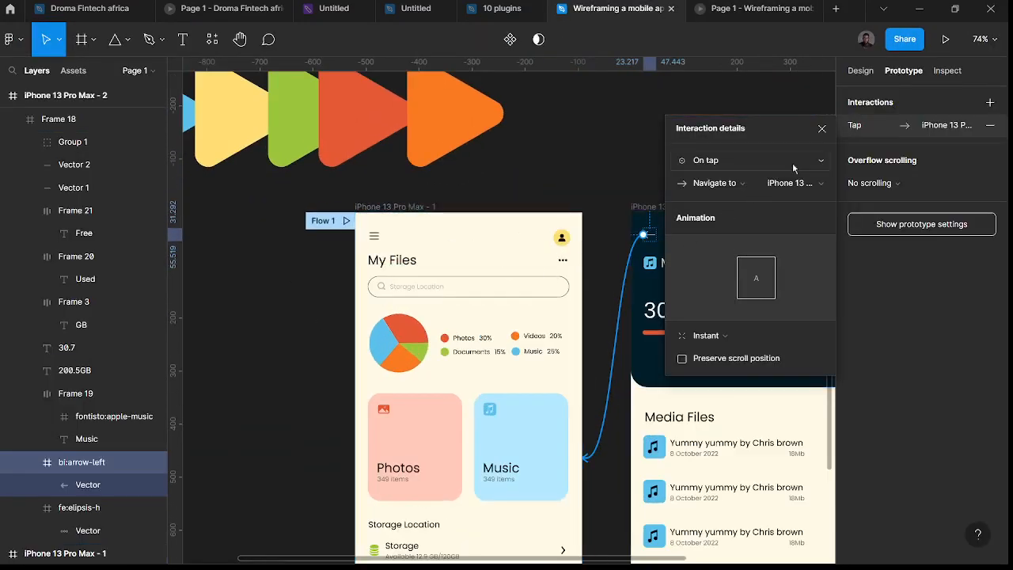